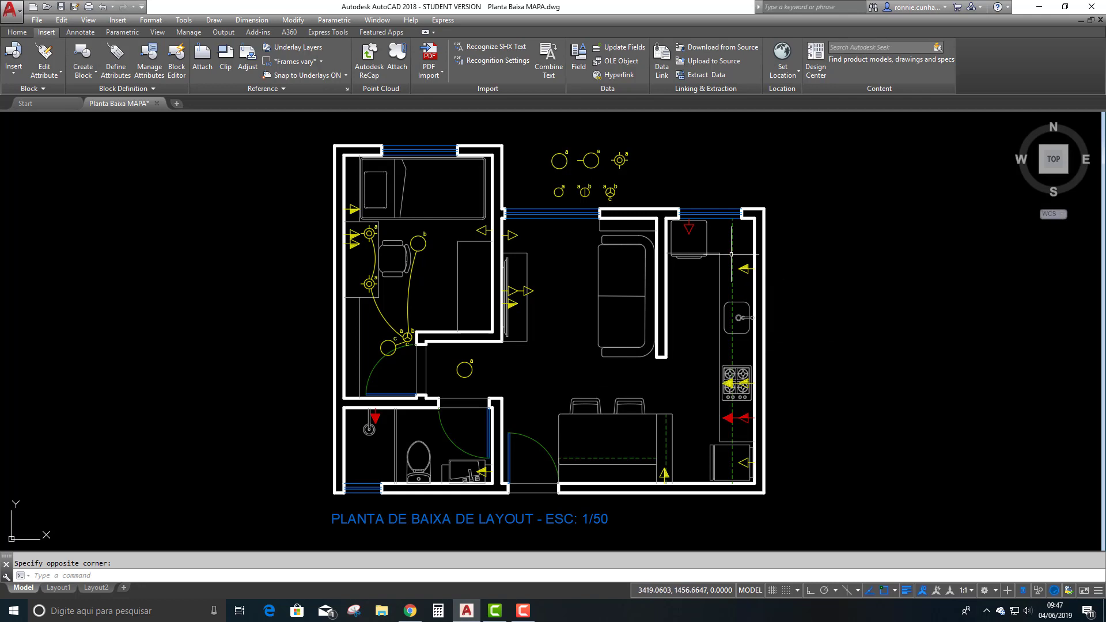
- Inspect the bedroom ceiling light's circle and its "b" text label as separate objects
scroll(634, 144, "up", 3)
scroll(631, 147, "down", 1)
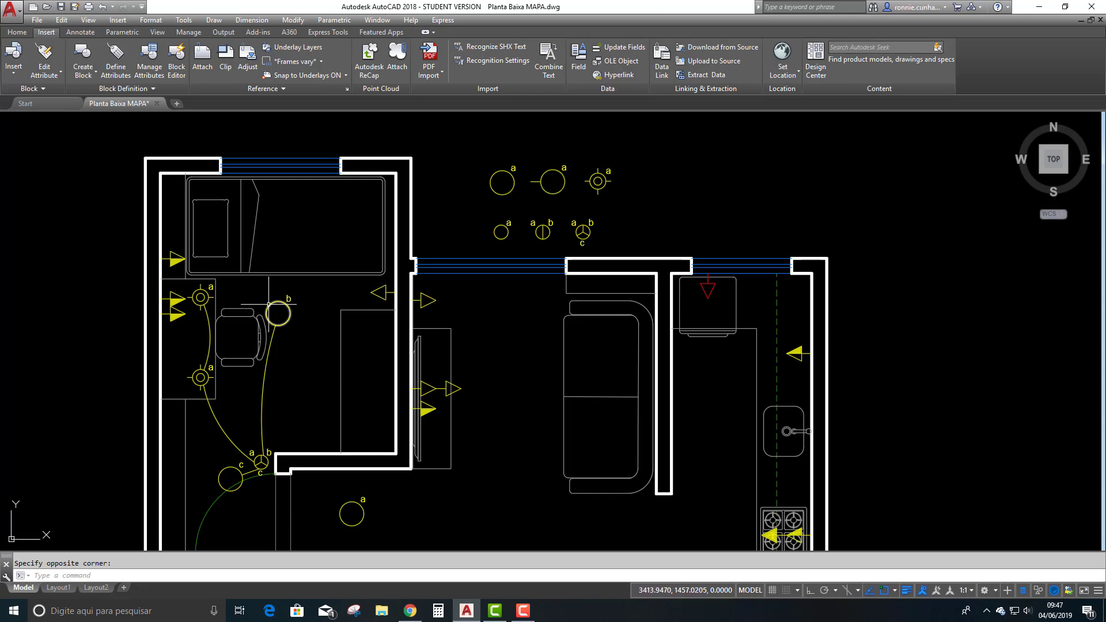
scroll(271, 305, "up", 4)
left_click(326, 288)
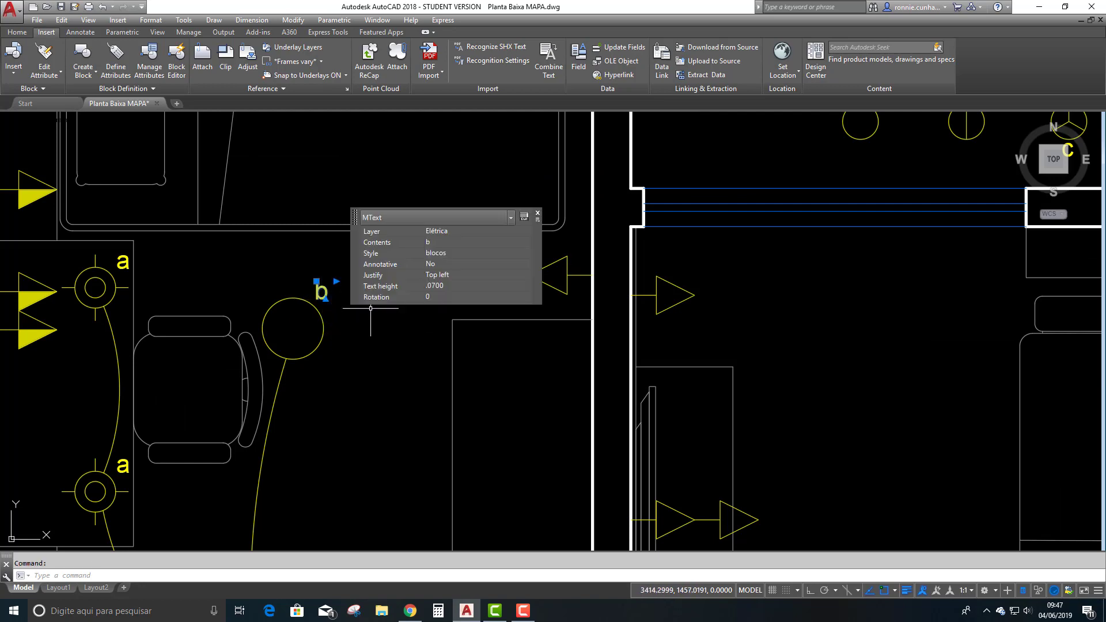
scroll(328, 291, "down", 10)
scroll(365, 317, "up", 4)
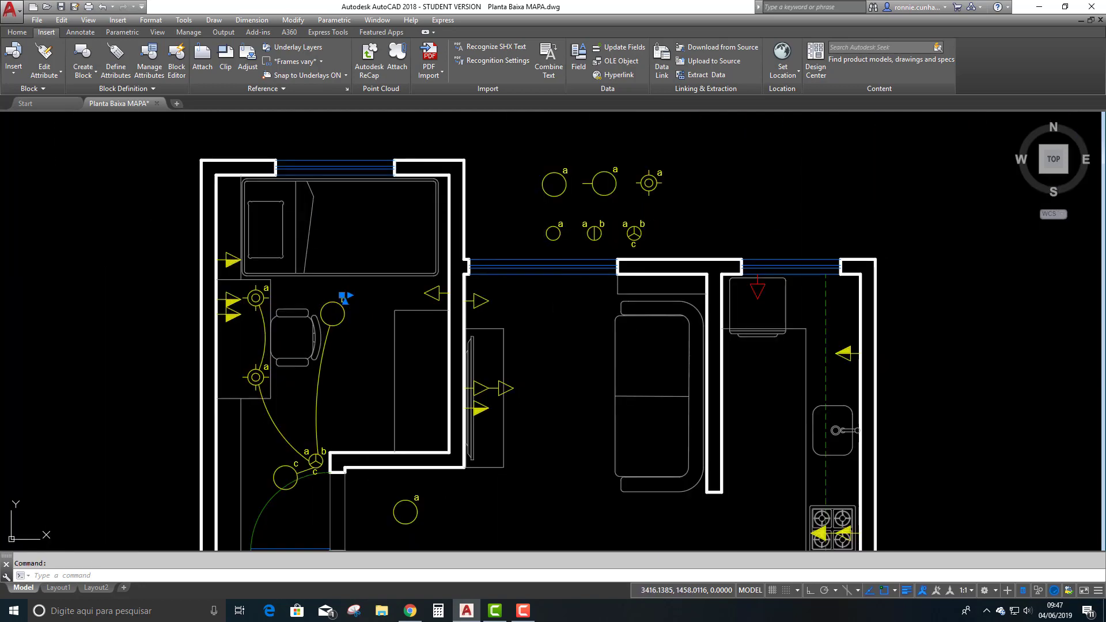
key("Escape")
scroll(345, 297, "up", 5)
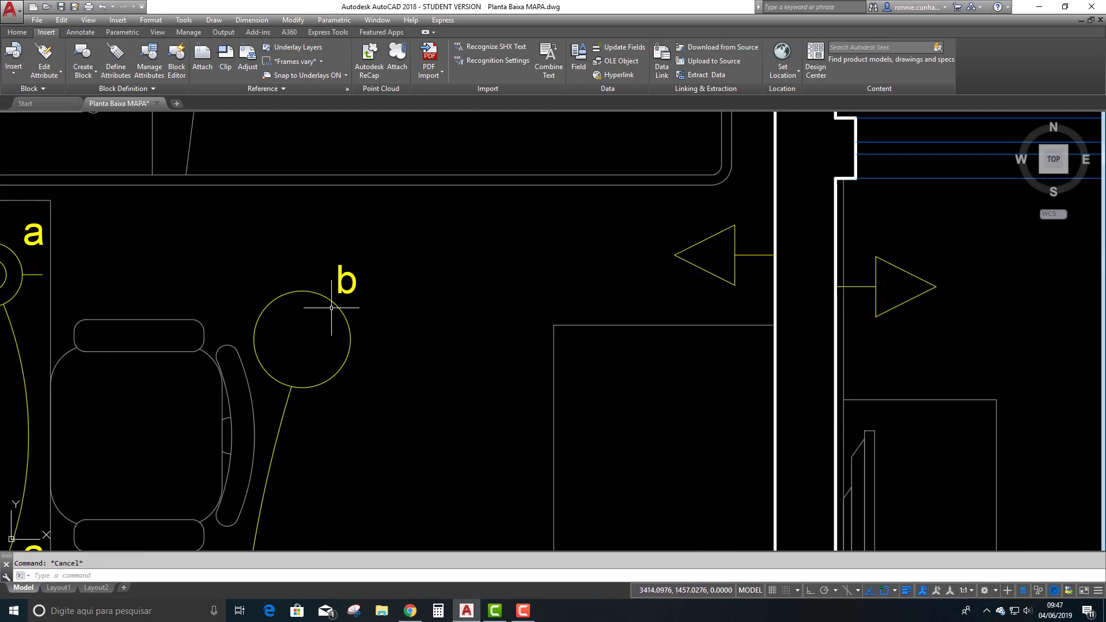
scroll(356, 286, "down", 7)
scroll(314, 302, "up", 3)
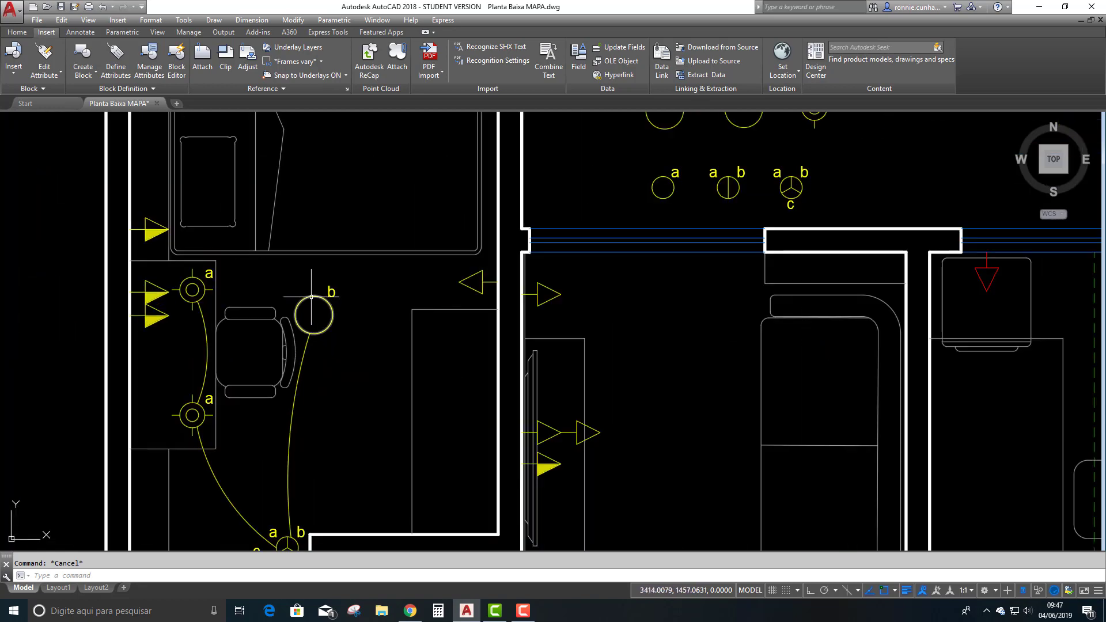
left_click(315, 300)
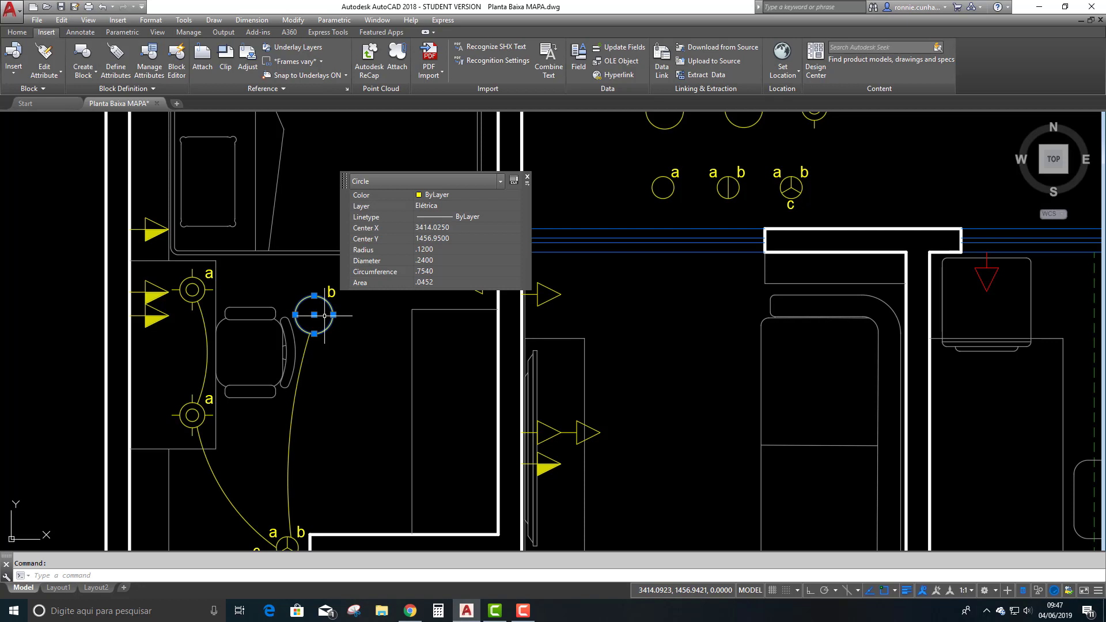
key("Escape")
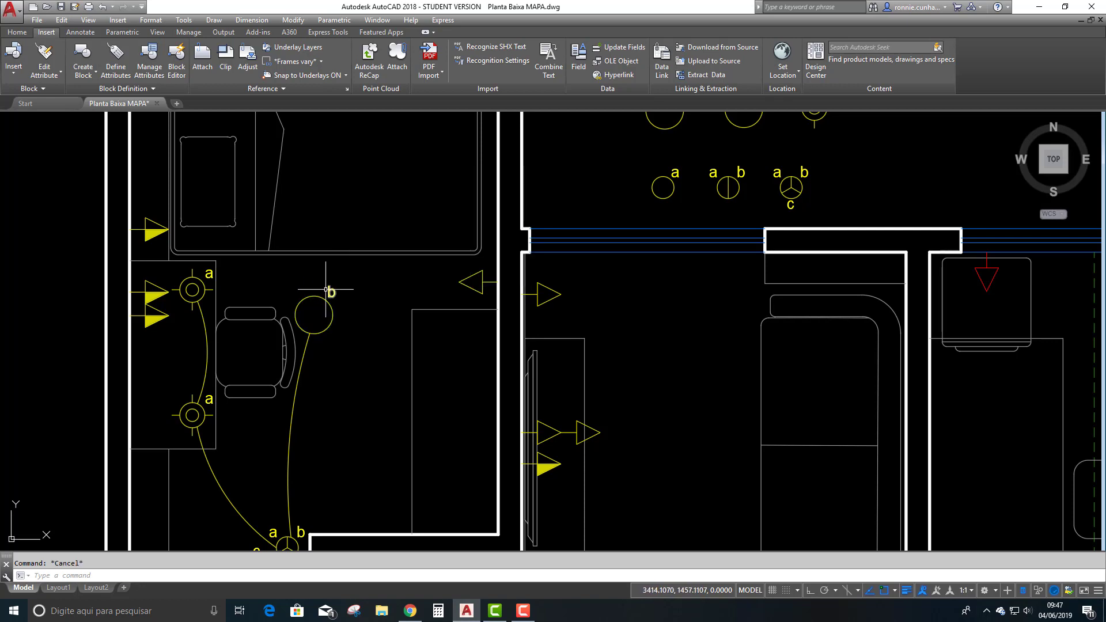
scroll(329, 295, "up", 2)
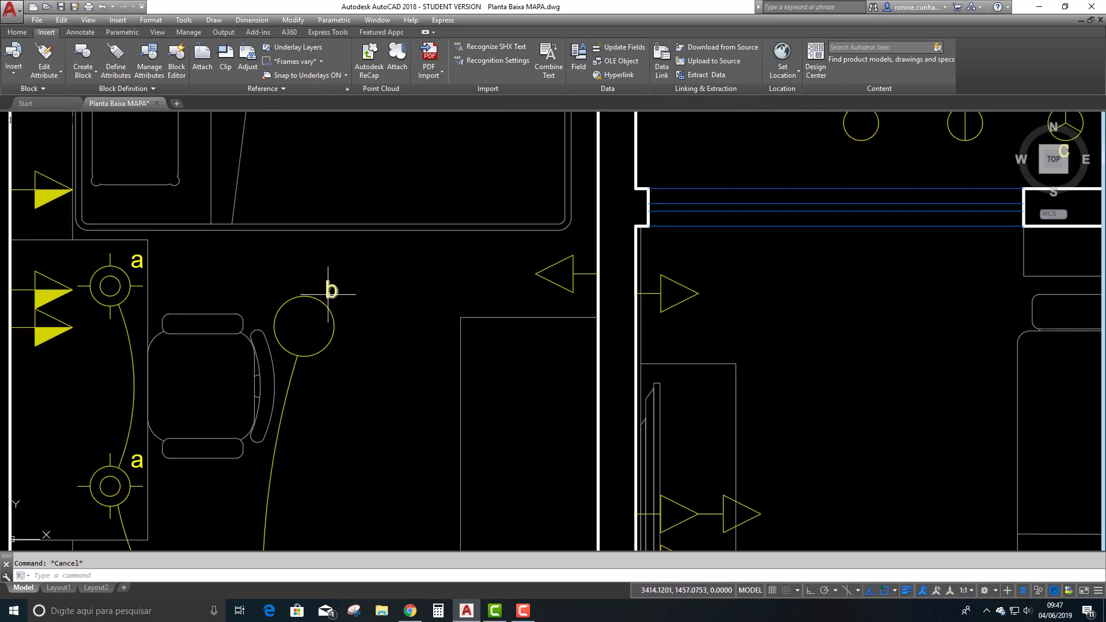
scroll(337, 289, "down", 2)
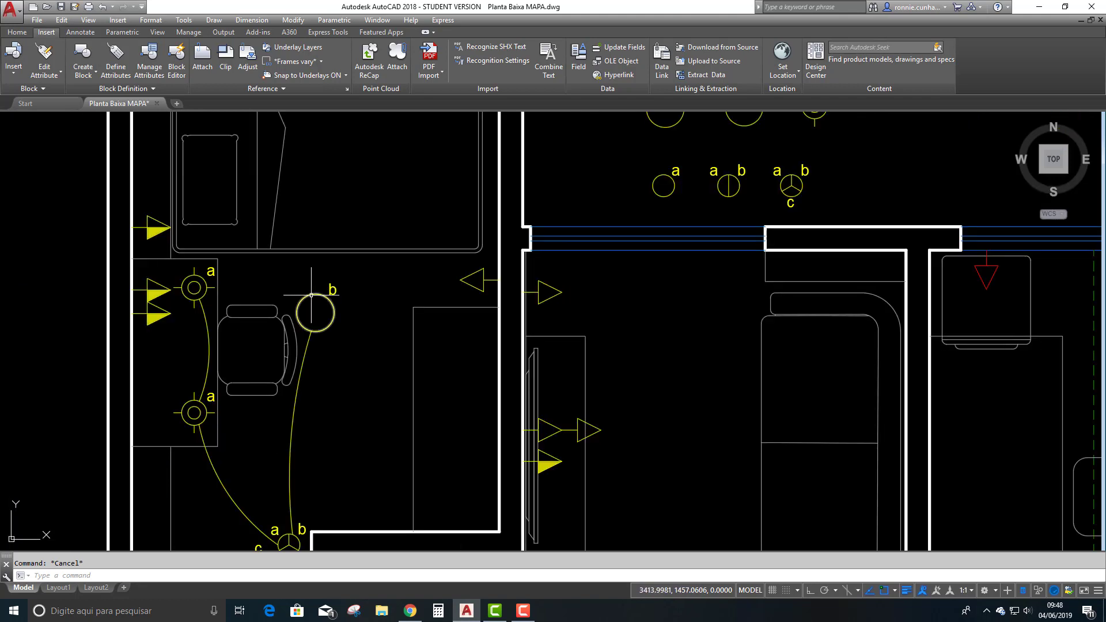
left_click(330, 291)
key("Escape")
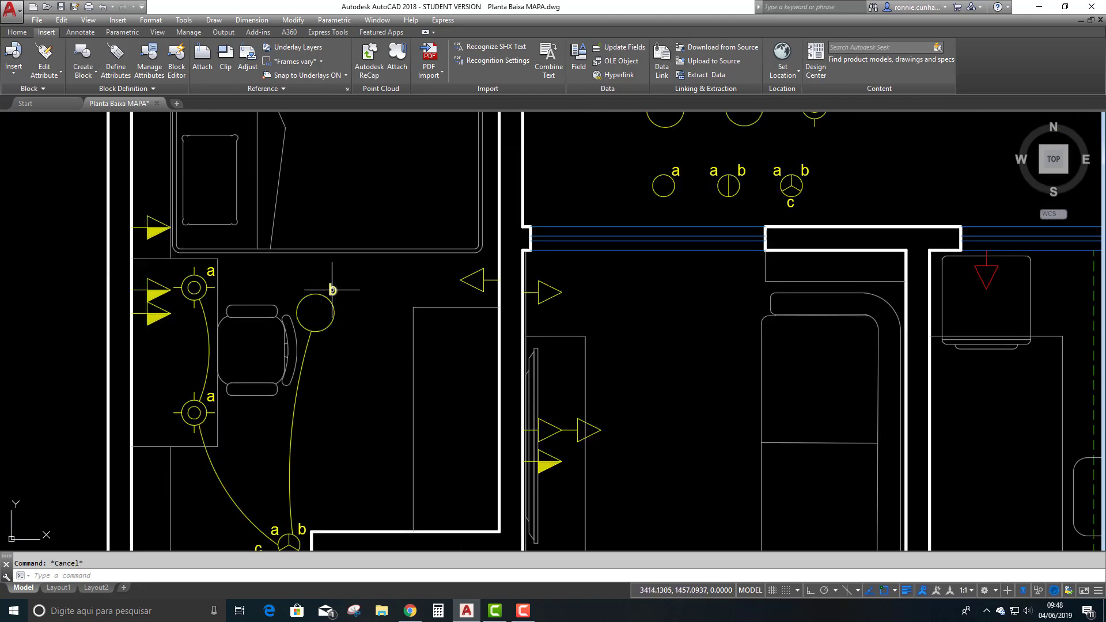
- Inspect the middle outlet block beside the bedroom desk and compare it with the ungrouped light symbol
left_click(148, 292)
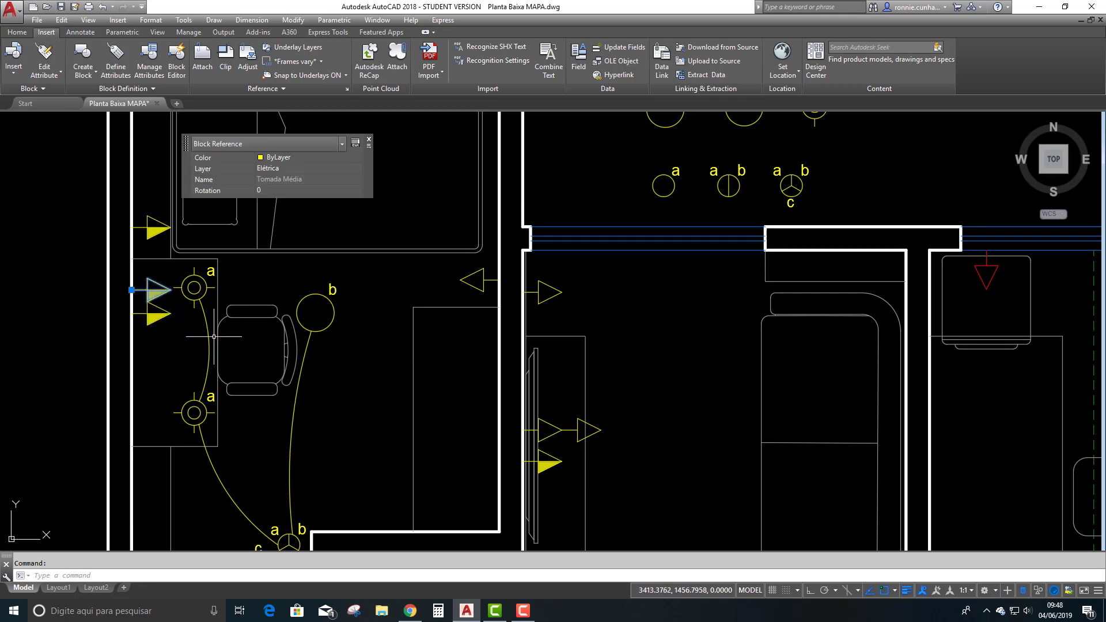
key("Escape")
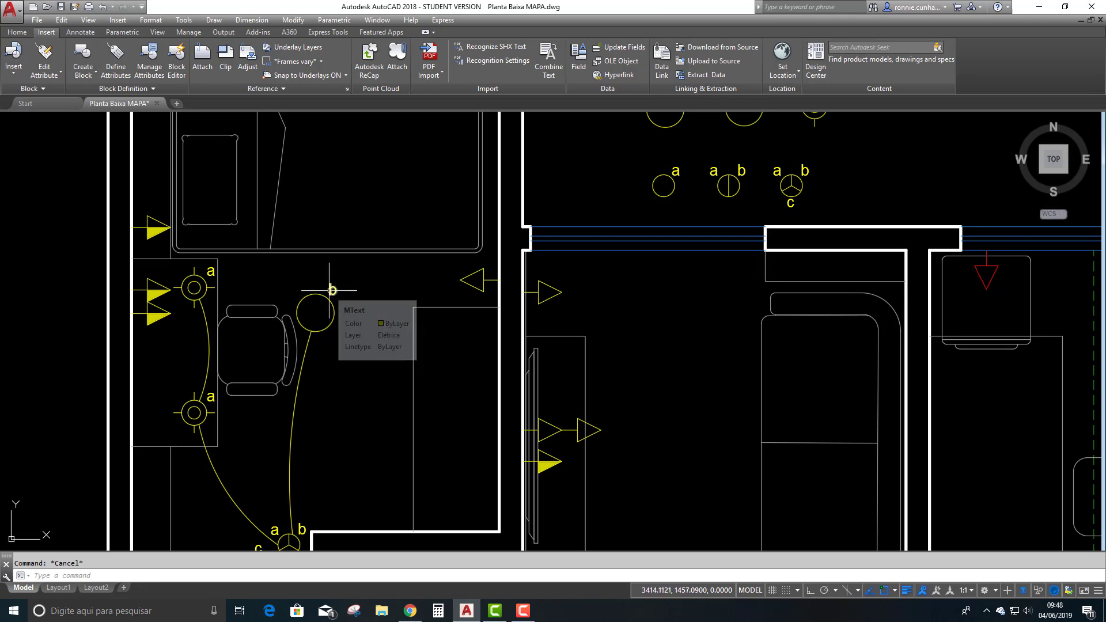
scroll(327, 298, "down", 2)
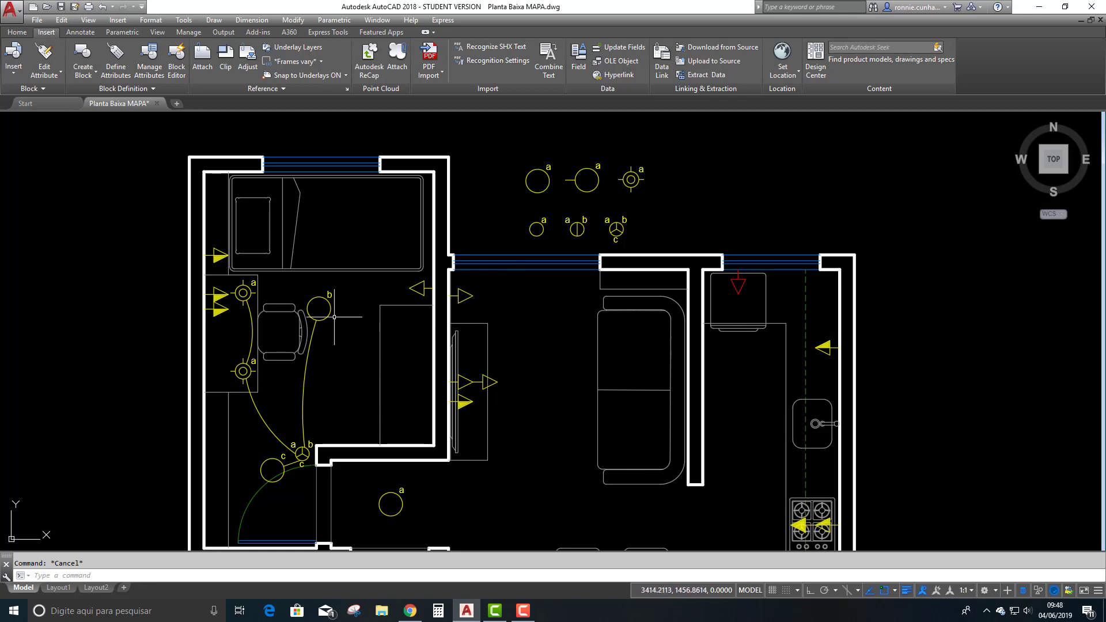
scroll(322, 304, "up", 4)
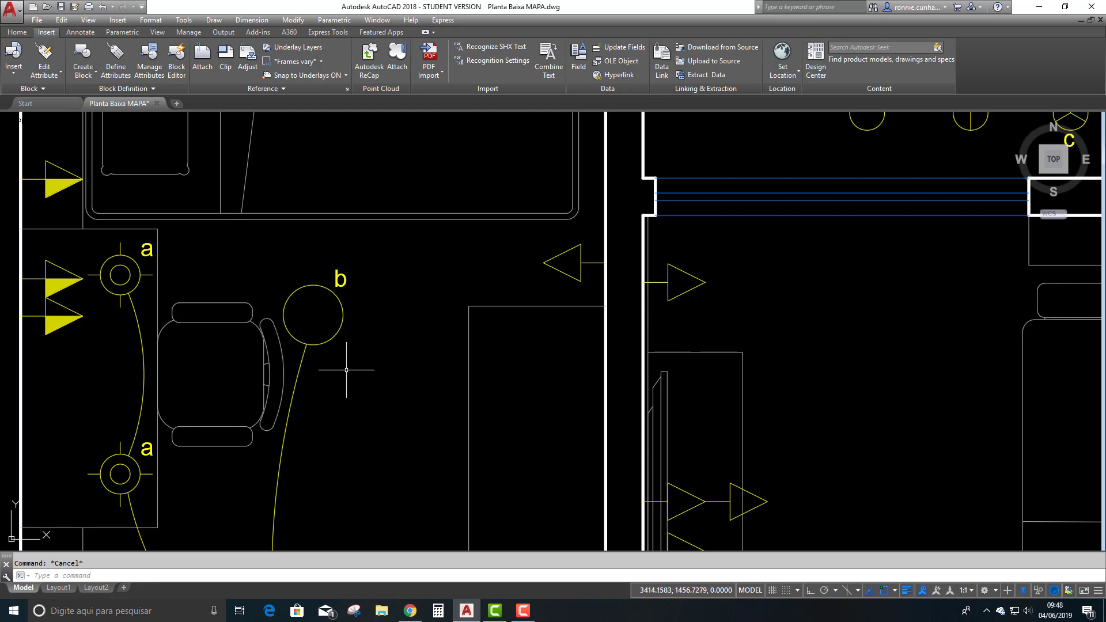
scroll(368, 364, "down", 2)
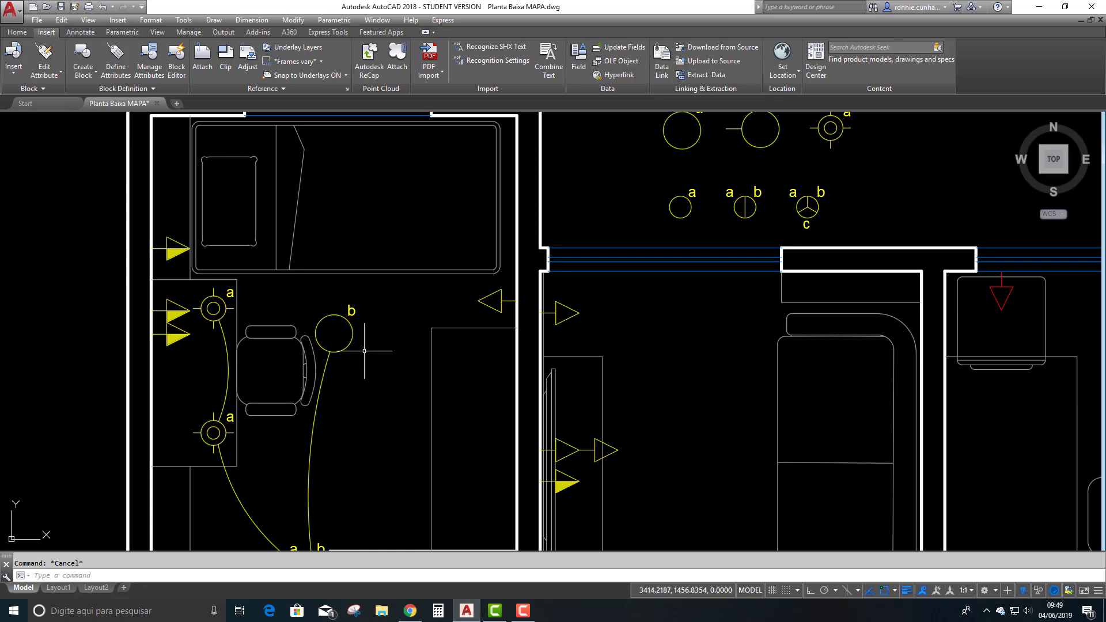
scroll(364, 349, "down", 2)
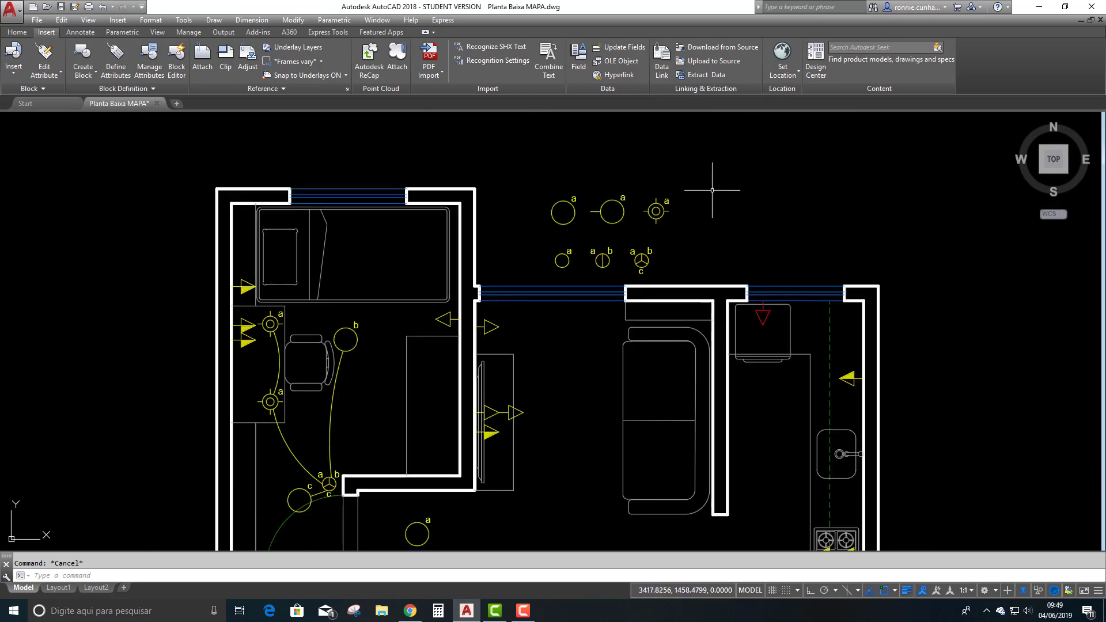
- Copy the plain circular light symbol with its "a" label about 0.44 units straight above the original in the symbol legend
scroll(671, 176, "up", 4)
scroll(454, 177, "up", 2)
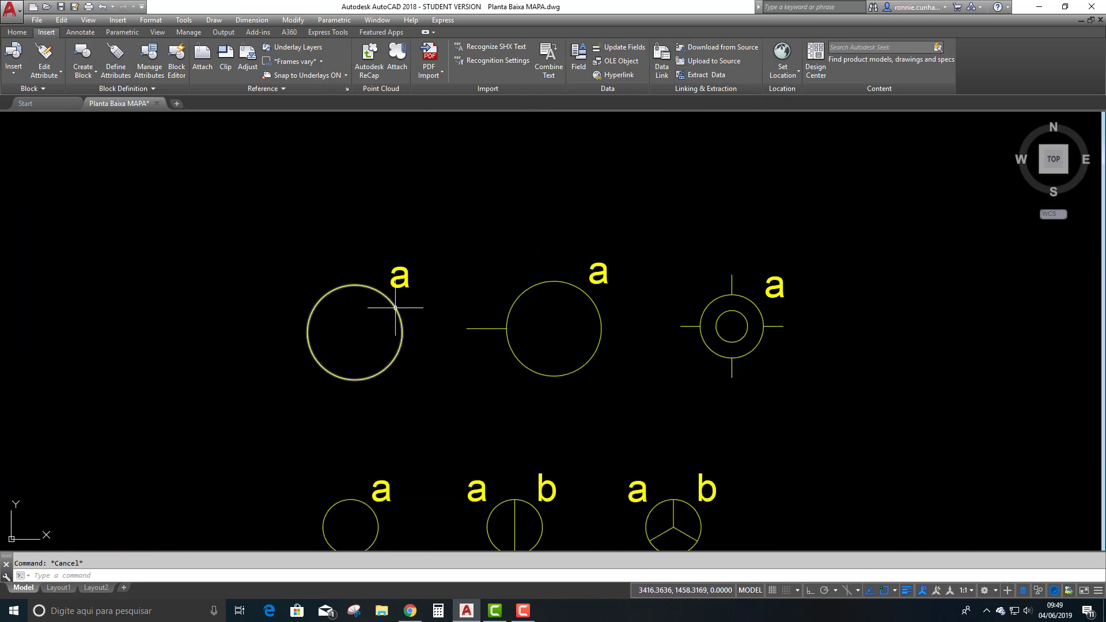
scroll(471, 362, "down", 2)
left_click(26, 33)
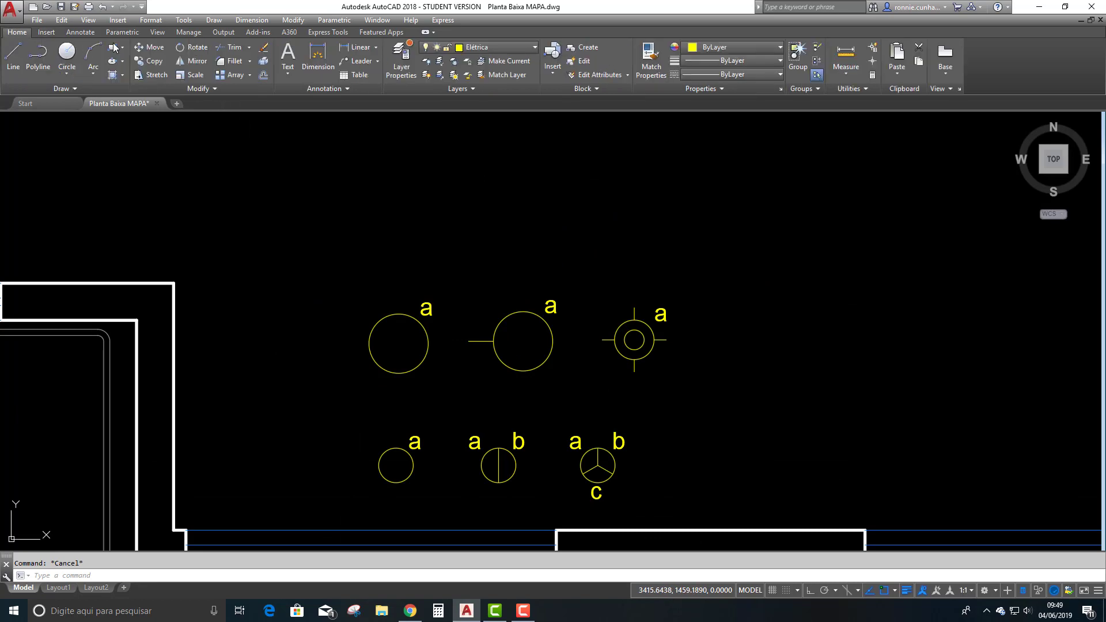
left_click(149, 62)
left_click(316, 264)
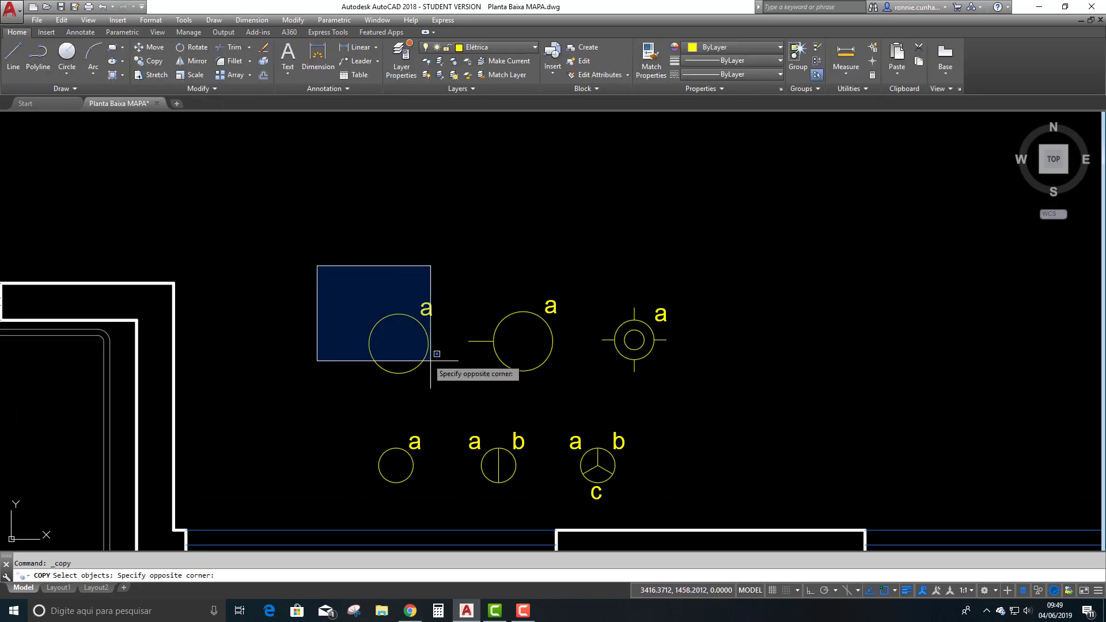
left_click(455, 397)
key("Return")
left_click(449, 392)
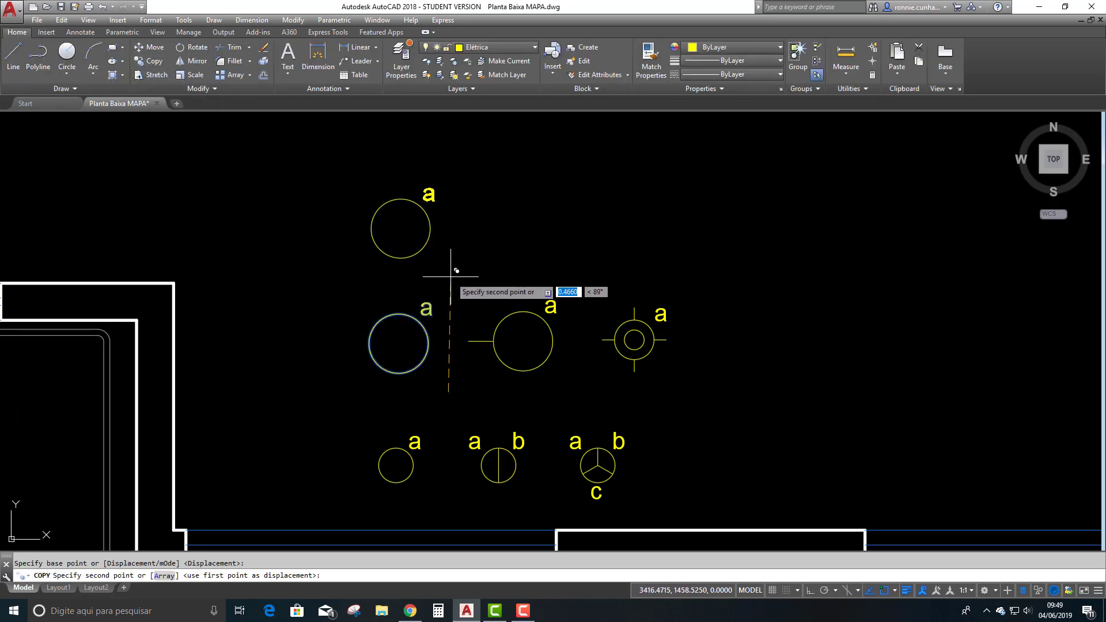
left_click(450, 282)
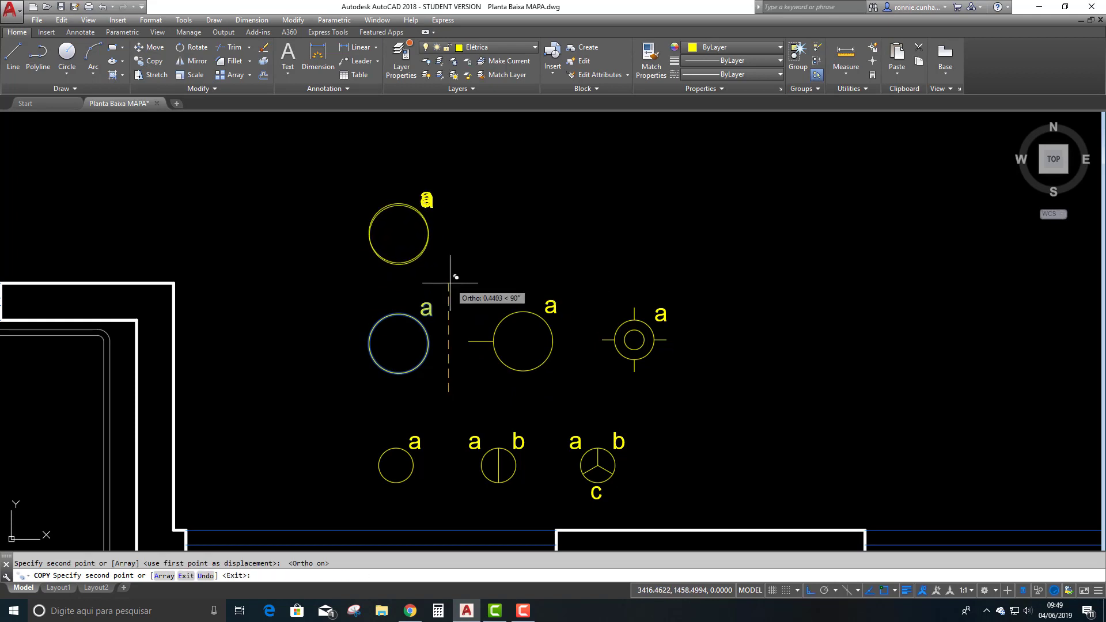
key("Escape")
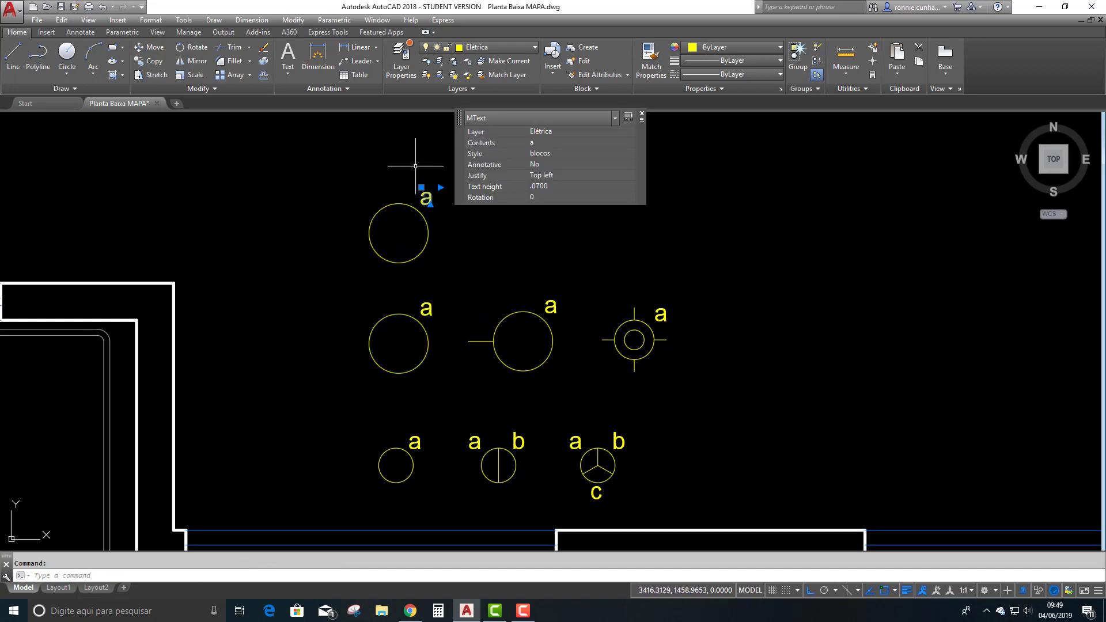
- Delete the "a" text label from the copied light symbol, leaving only its circle
left_click(425, 193)
scroll(419, 156, "up", 2)
key("Delete")
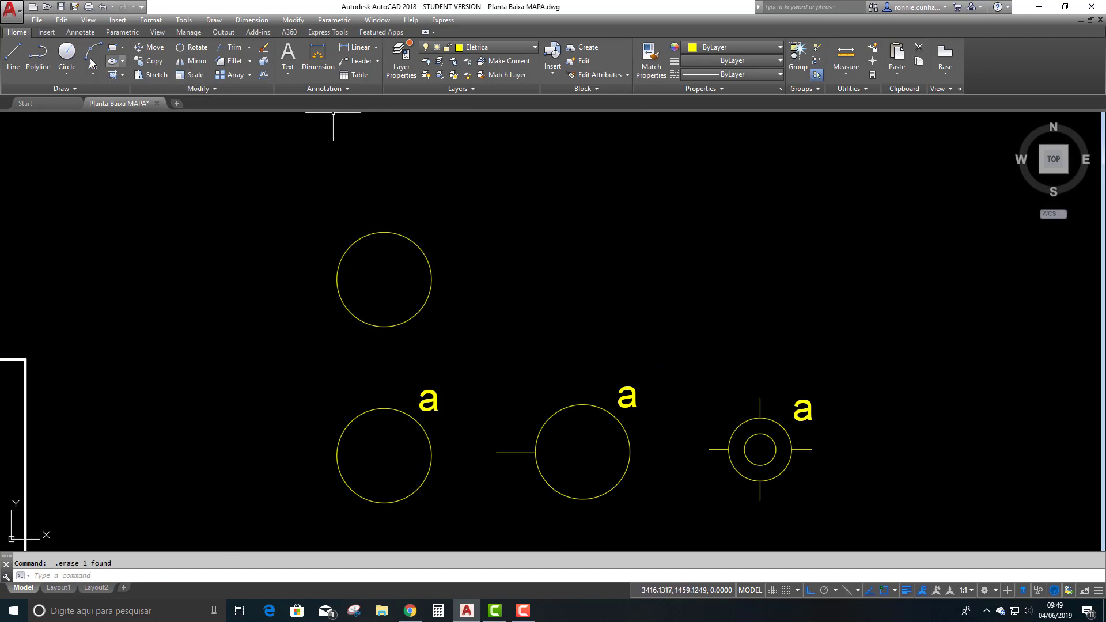
- Start a new block attribute definition for the copied circle and set its tag to "o"
left_click(83, 33)
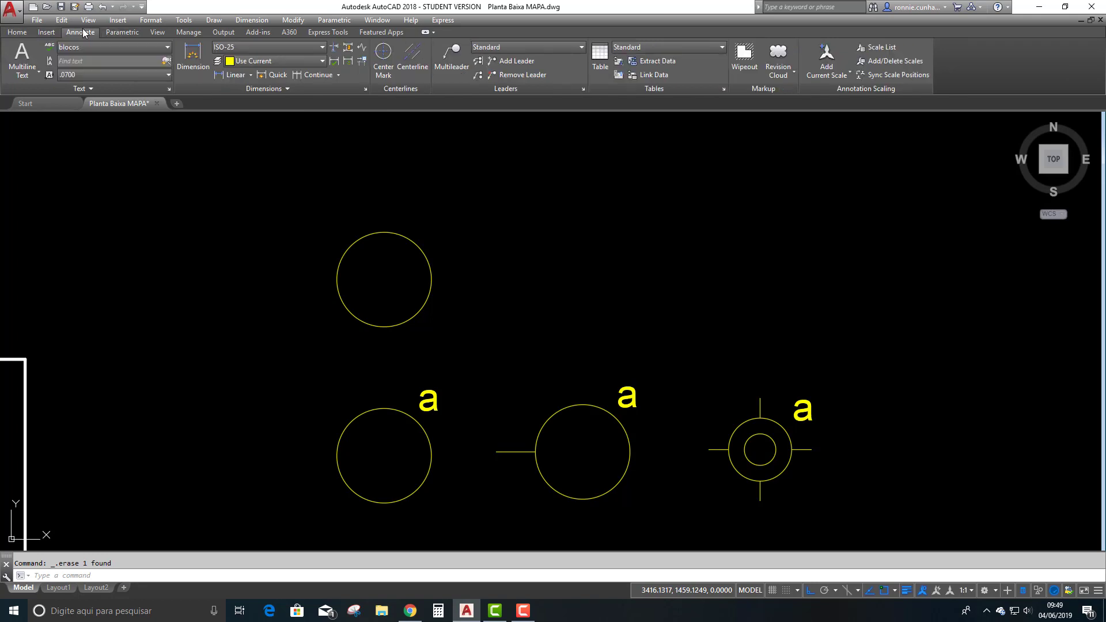
left_click(125, 33)
left_click(54, 33)
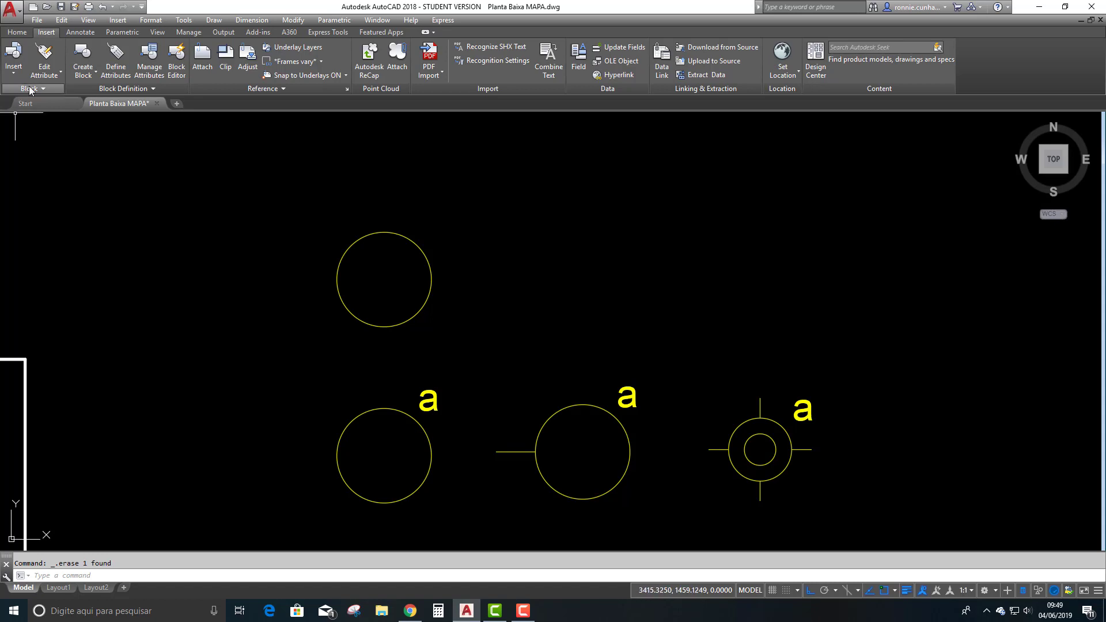
left_click(116, 56)
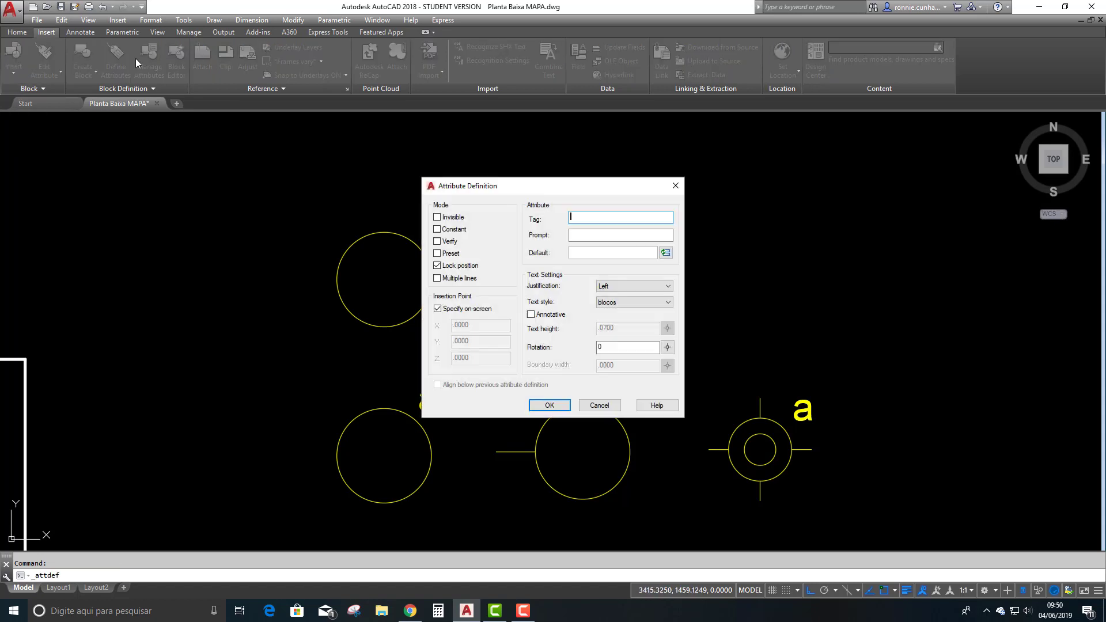
left_click_drag(474, 177, 557, 139)
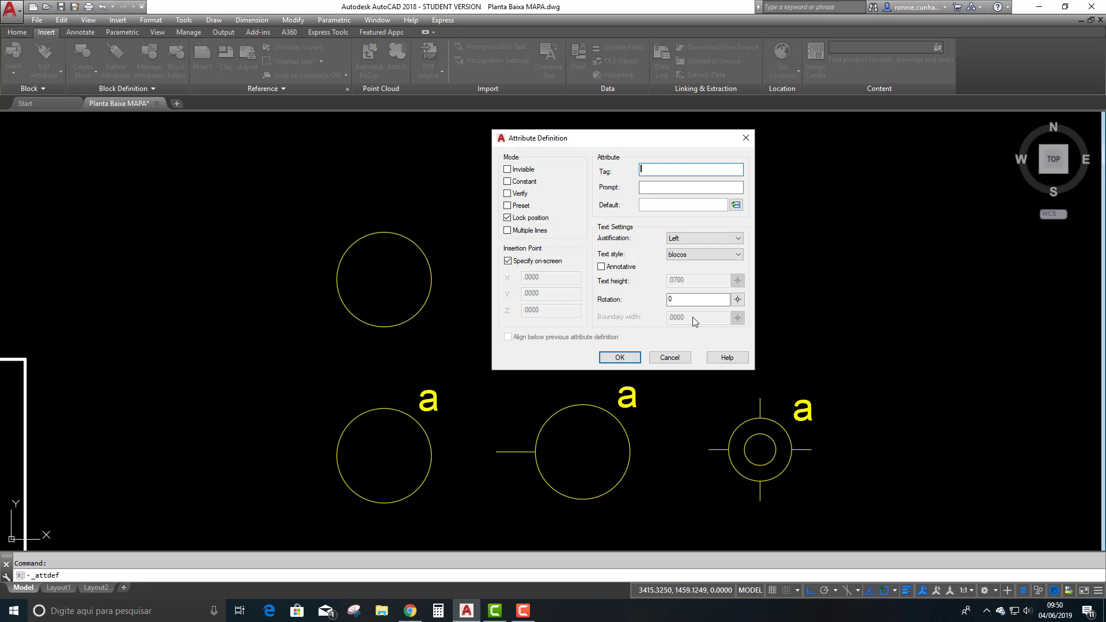
left_click_drag(591, 143, 558, 138)
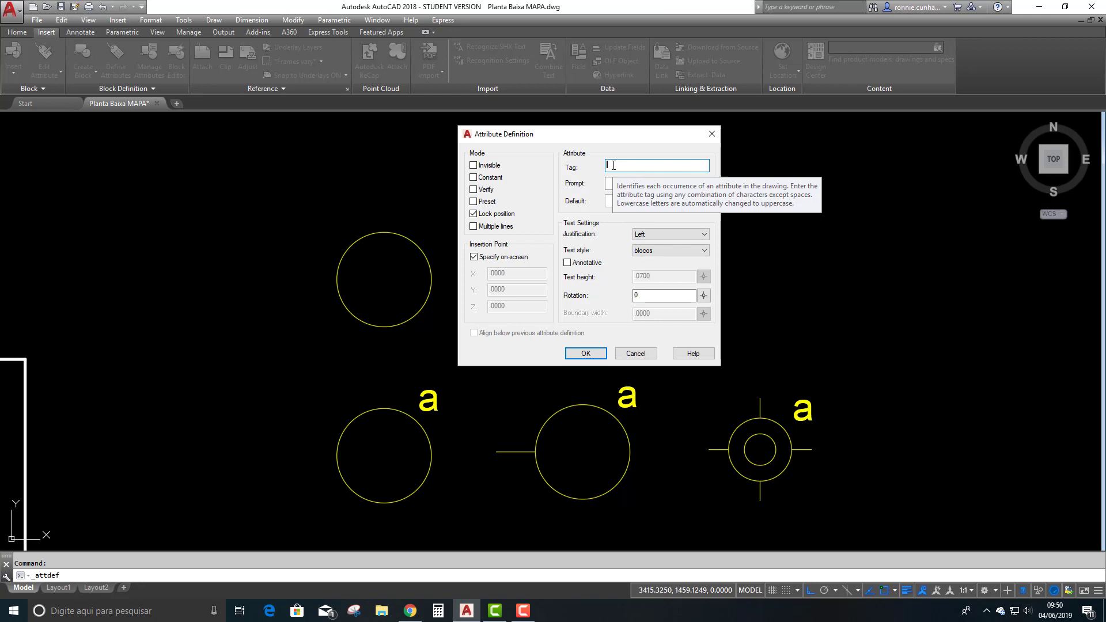
type("r")
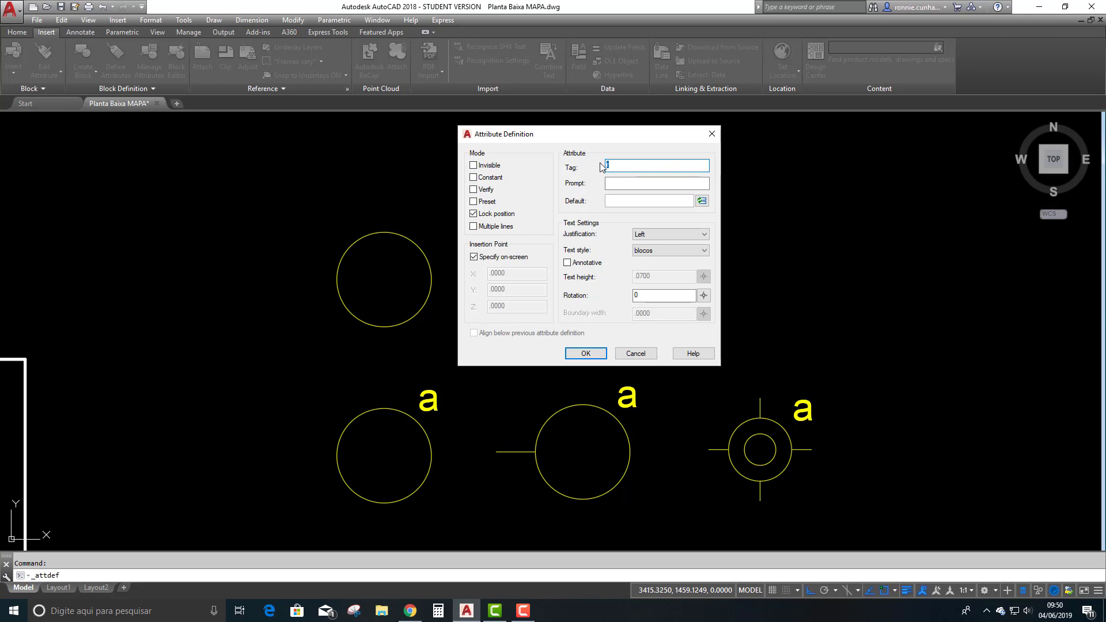
type("0")
key("BackSpace")
type("o")
- Set the attribute's prompt to "Qual a seção?", its default value to "a" and its justification to Middle center
left_click(628, 182)
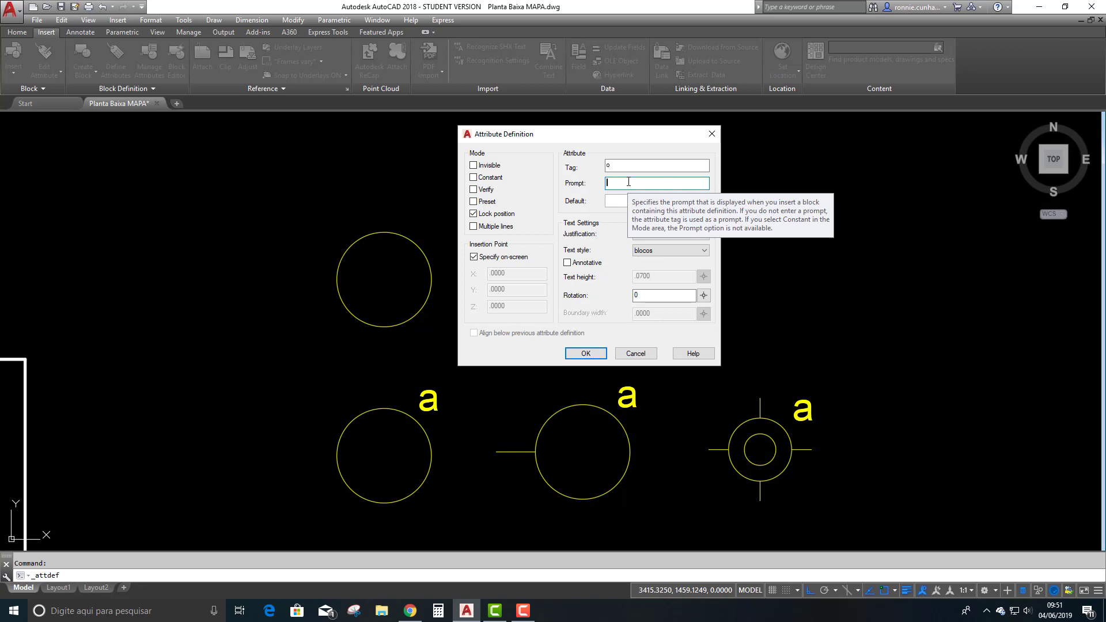
type("Qual")
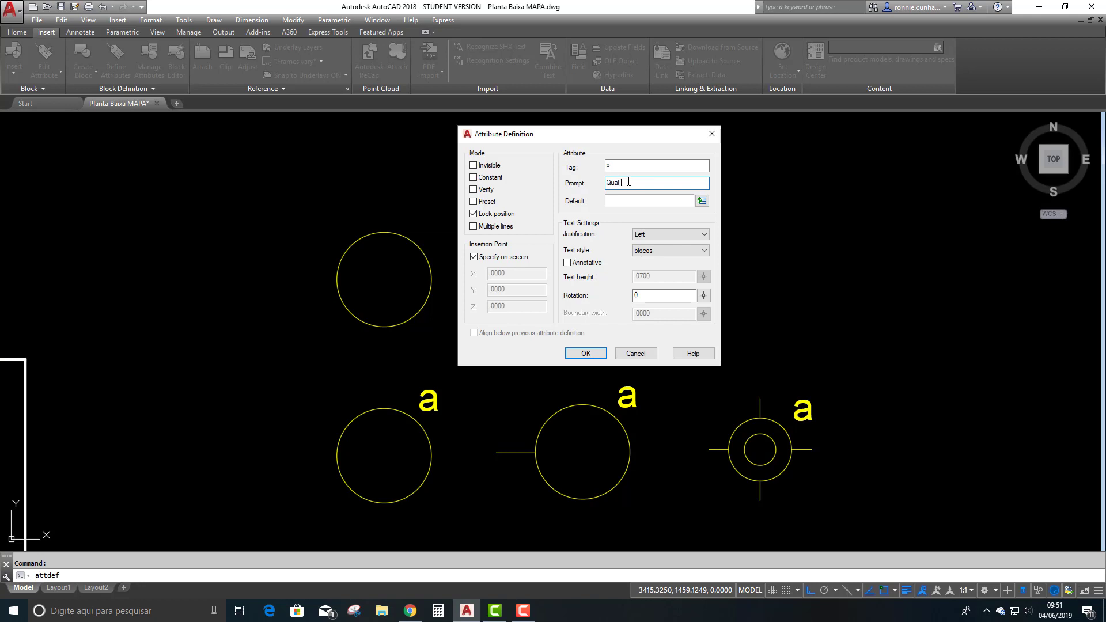
type(" a seção?")
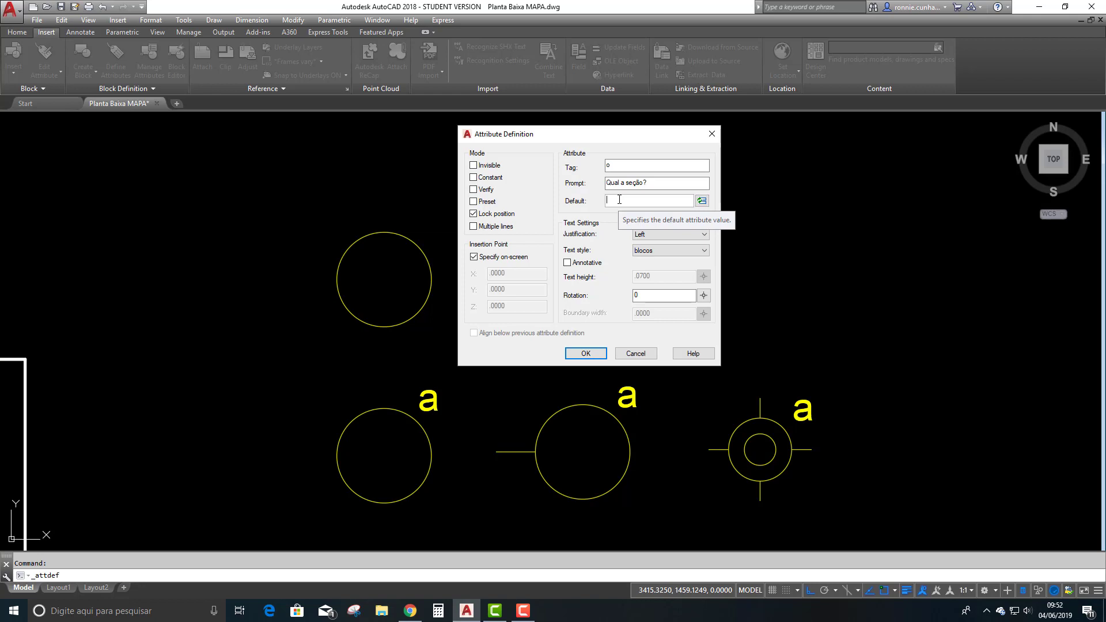
type("a")
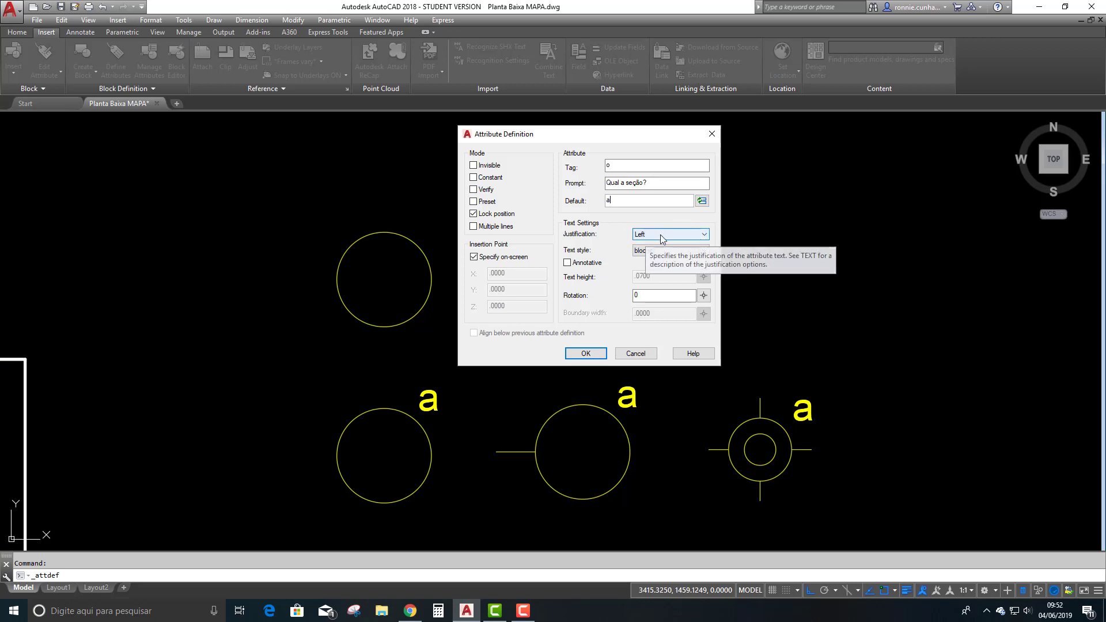
left_click(704, 235)
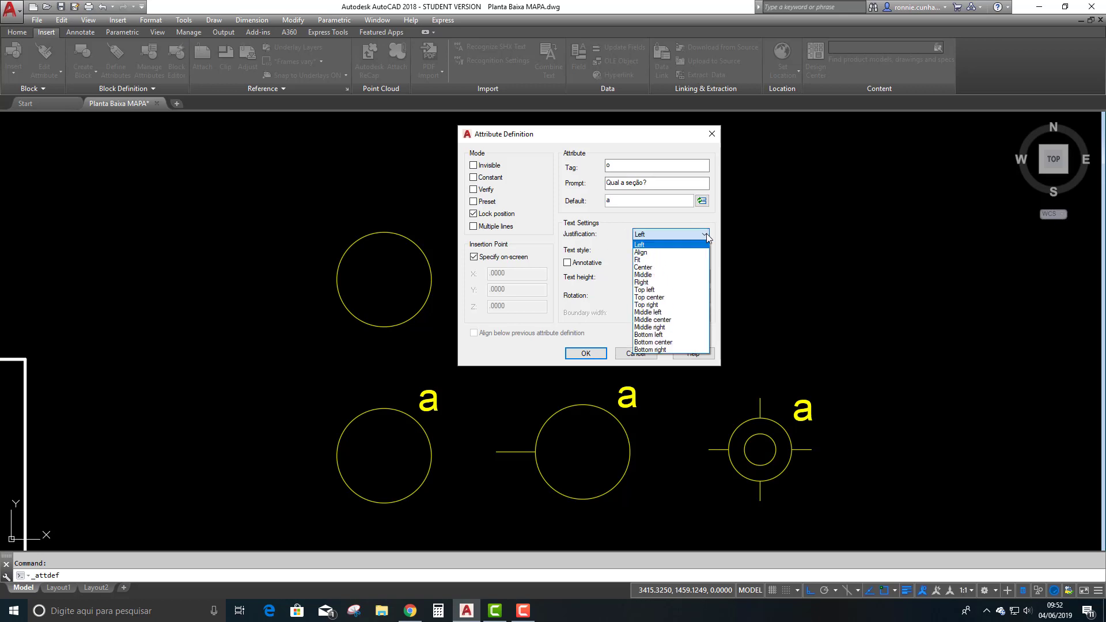
left_click(672, 320)
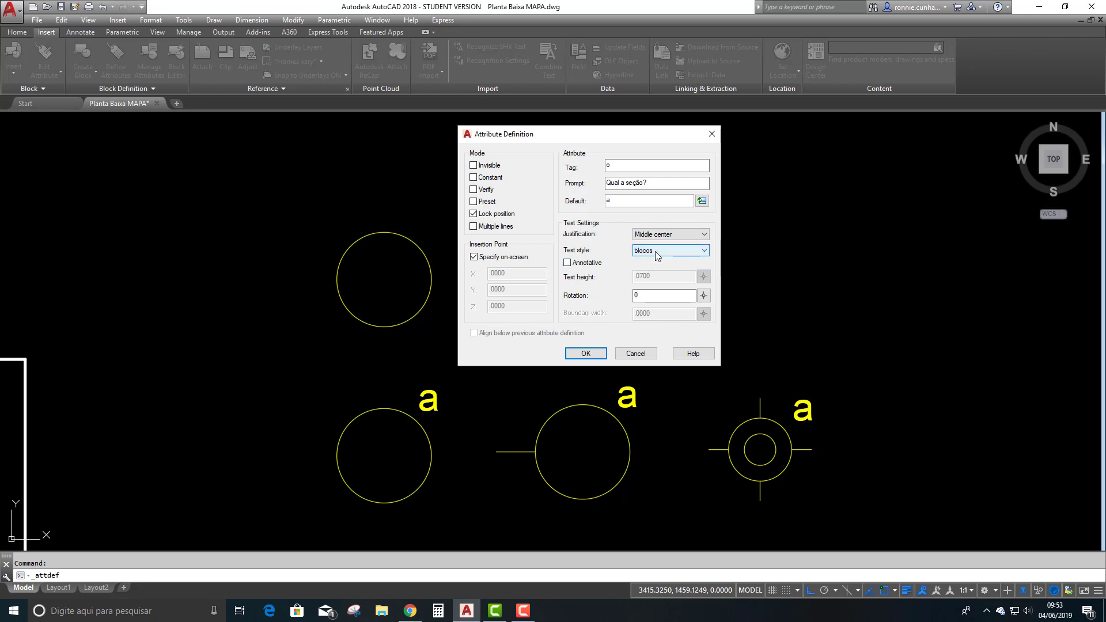
- Use the "blocos" text style for the "o" attribute and place it on the upper-right edge of the copied circle
left_click(705, 251)
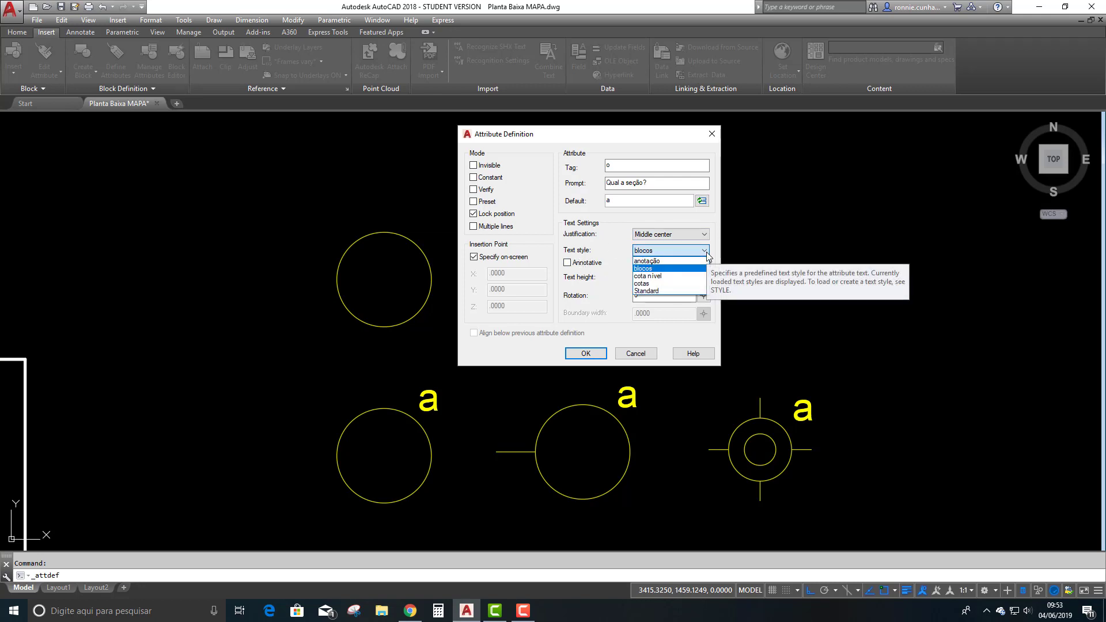
left_click(705, 251)
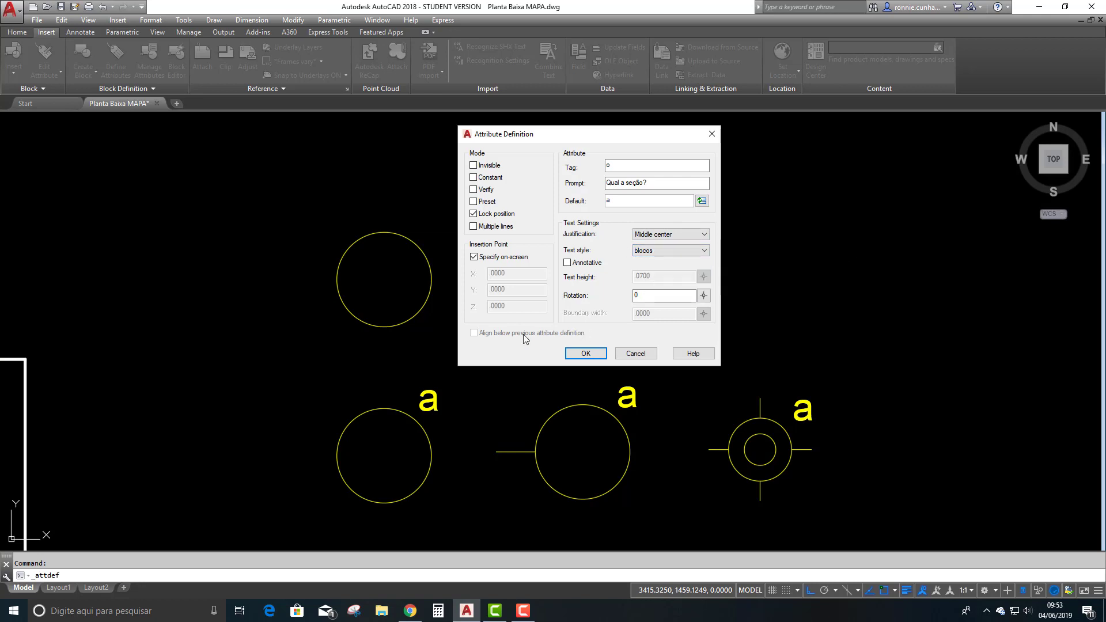
left_click(585, 353)
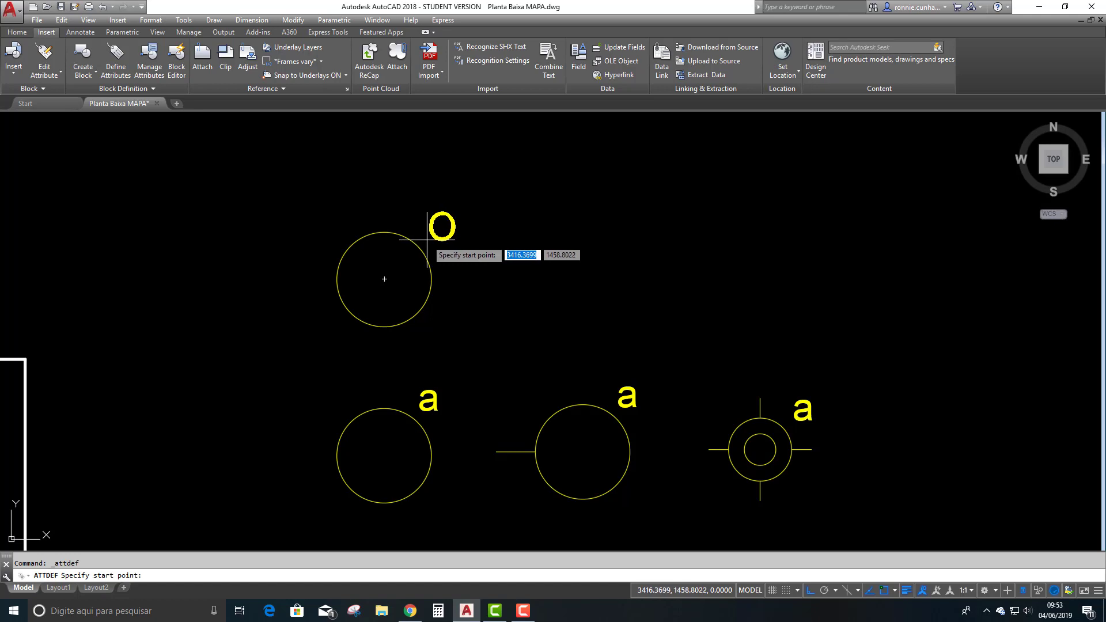
left_click(427, 239)
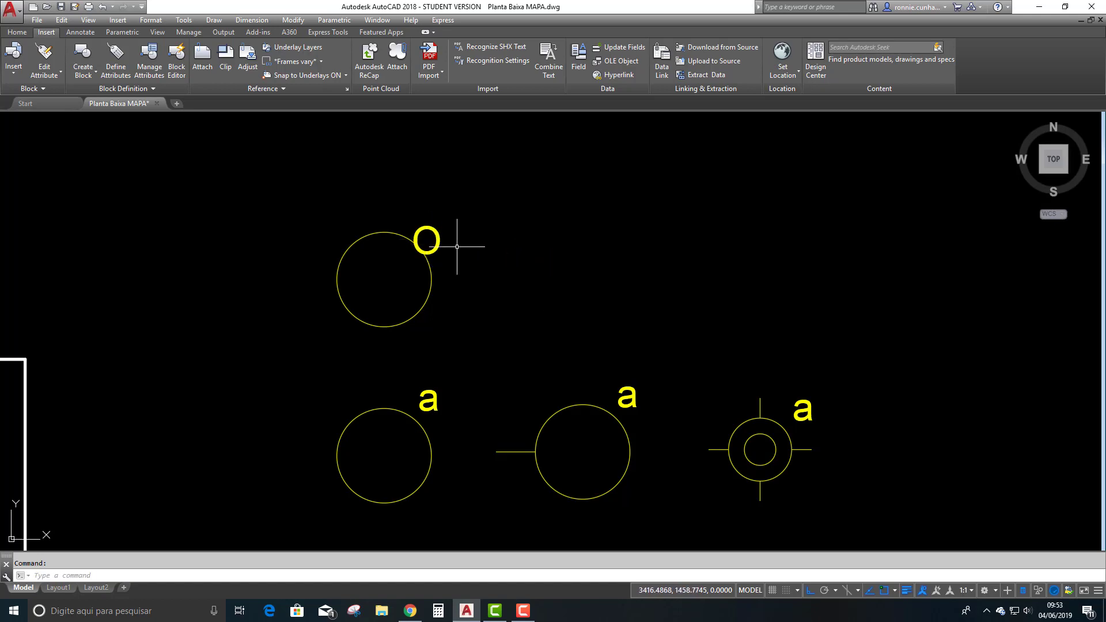
- Move the "o" attribute about 0.04 units diagonally up and outward from the copied circle, with Ortho off
left_click(17, 32)
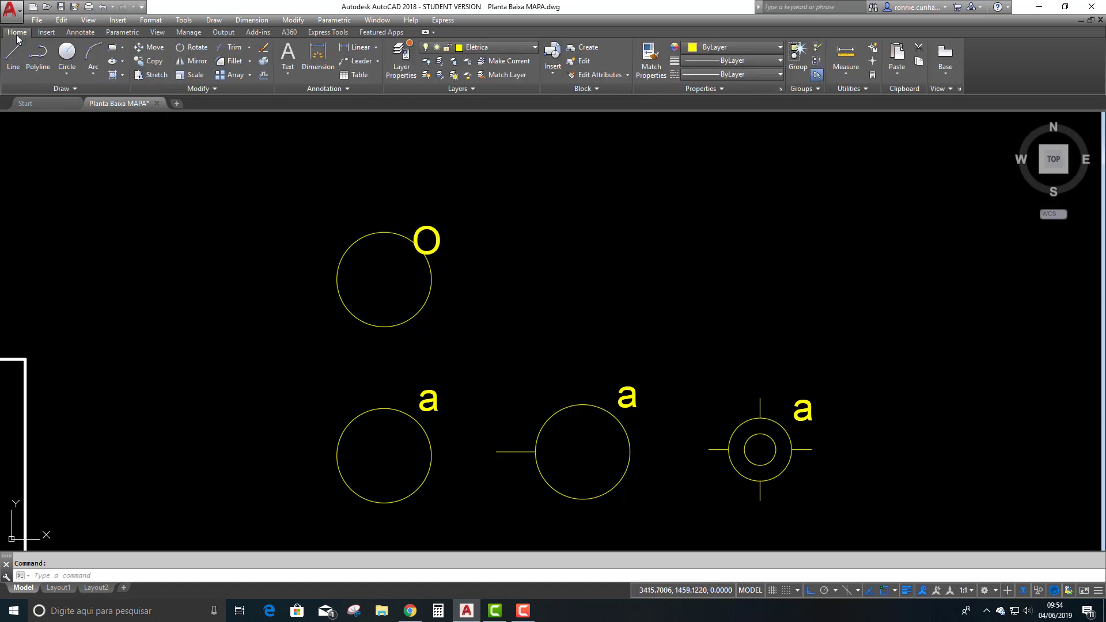
left_click(149, 47)
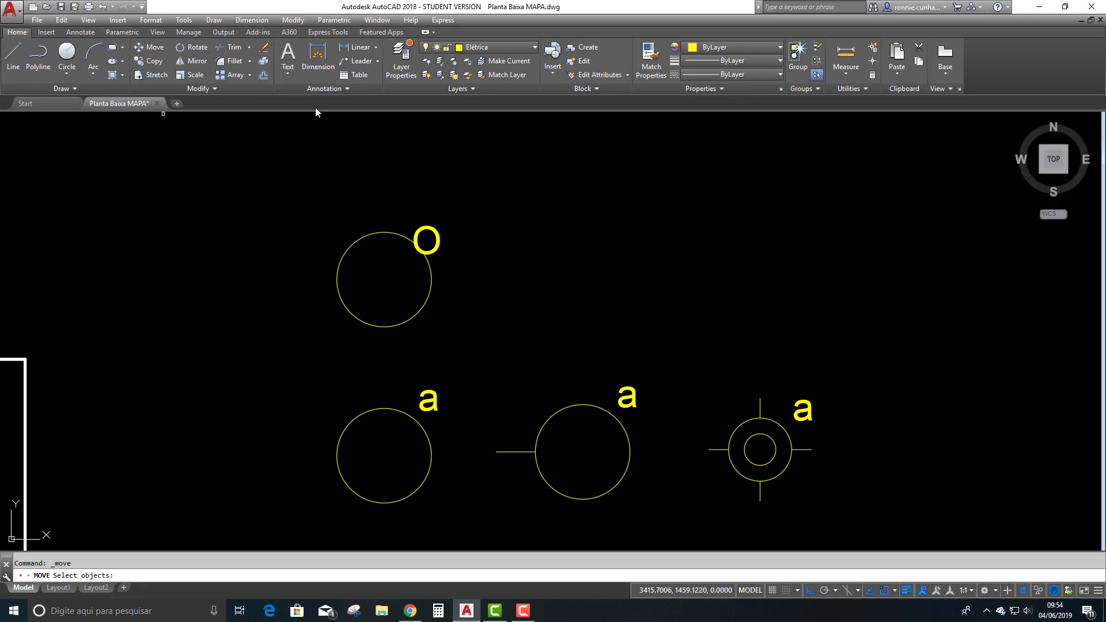
left_click(432, 228)
key("Return")
left_click(474, 236)
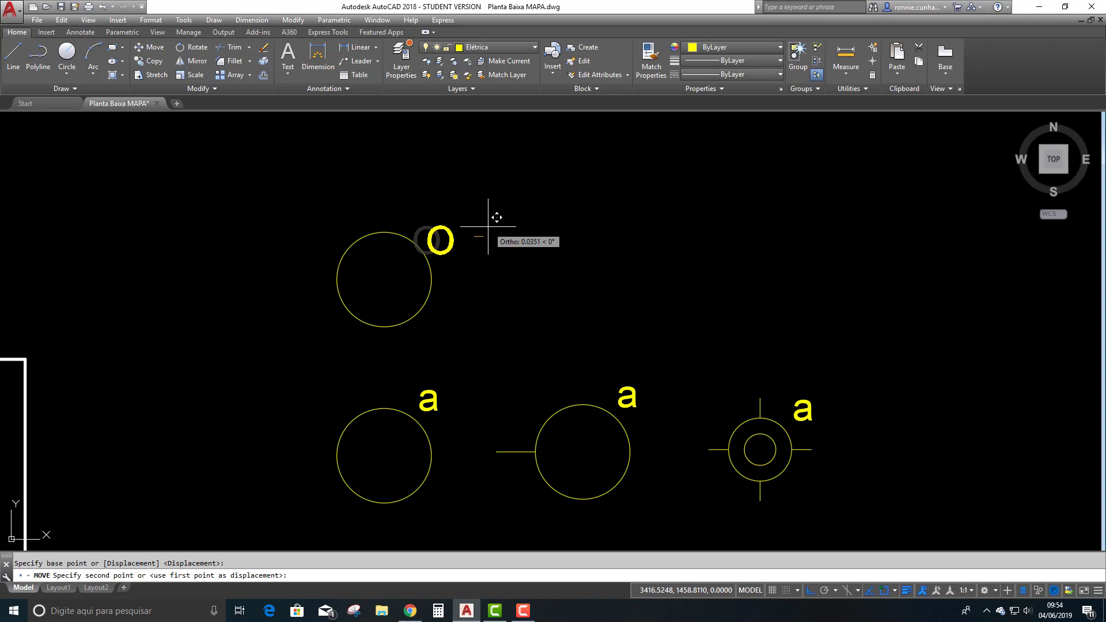
key("F8")
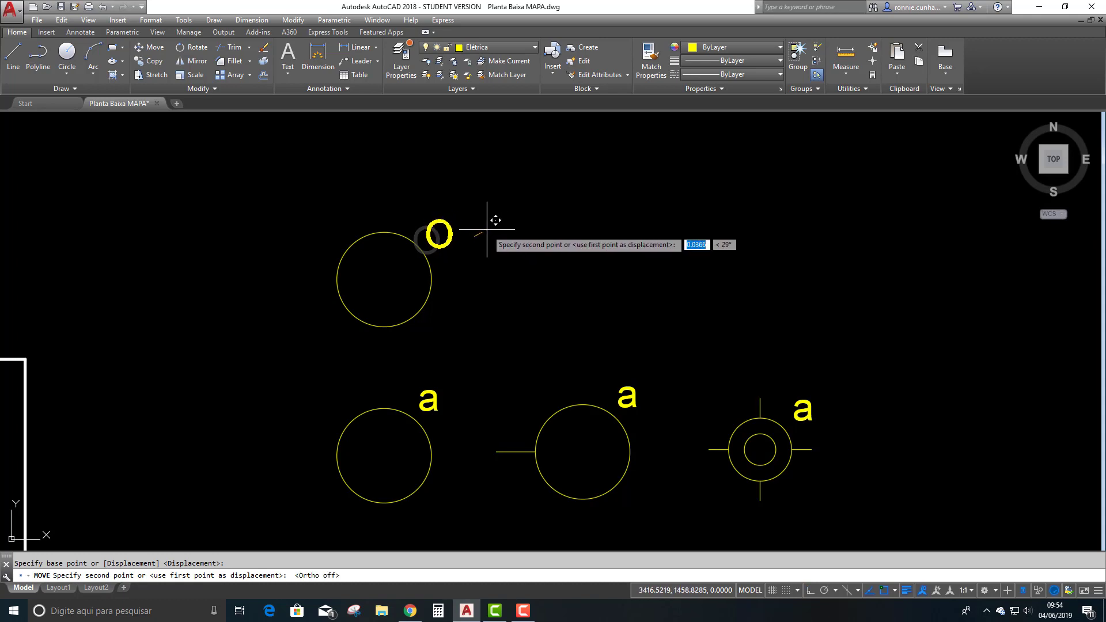
left_click(487, 229)
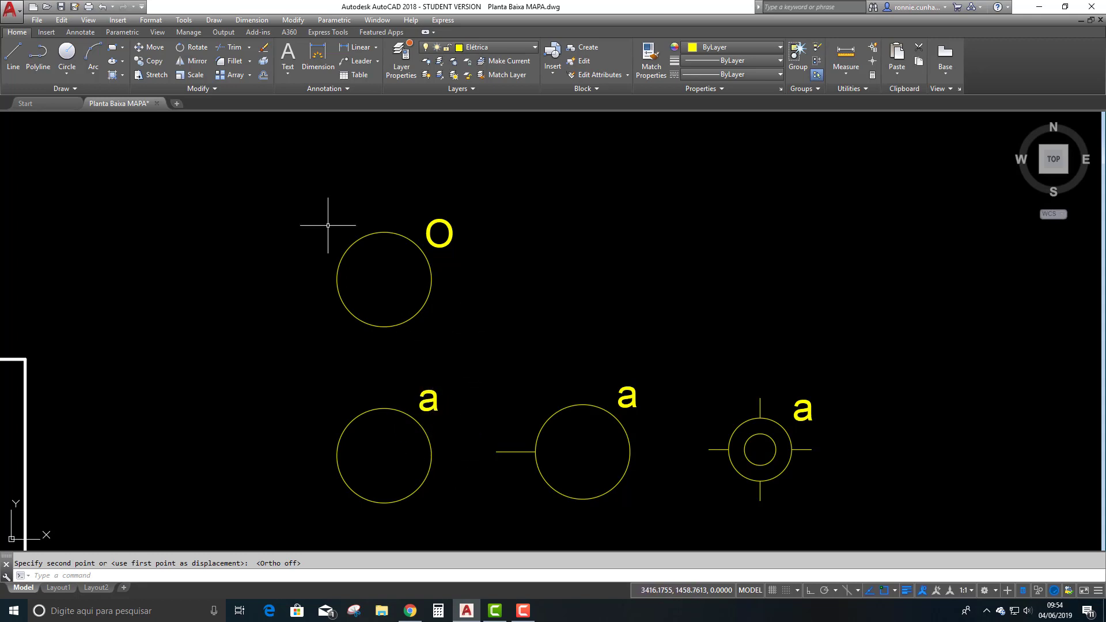
scroll(304, 259, "up", 2)
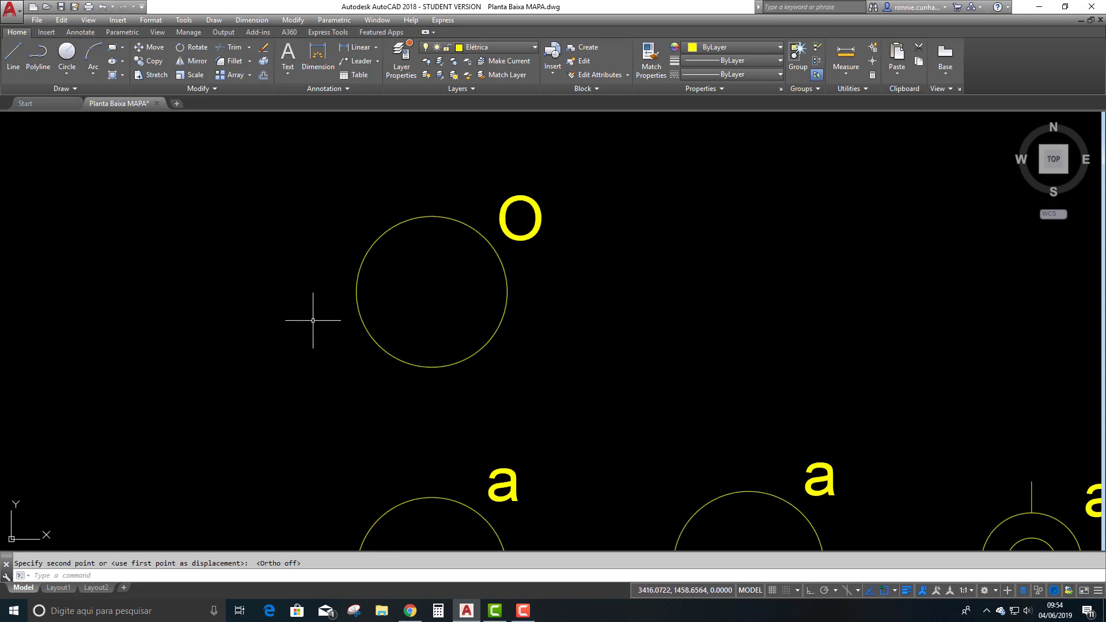
left_click(49, 33)
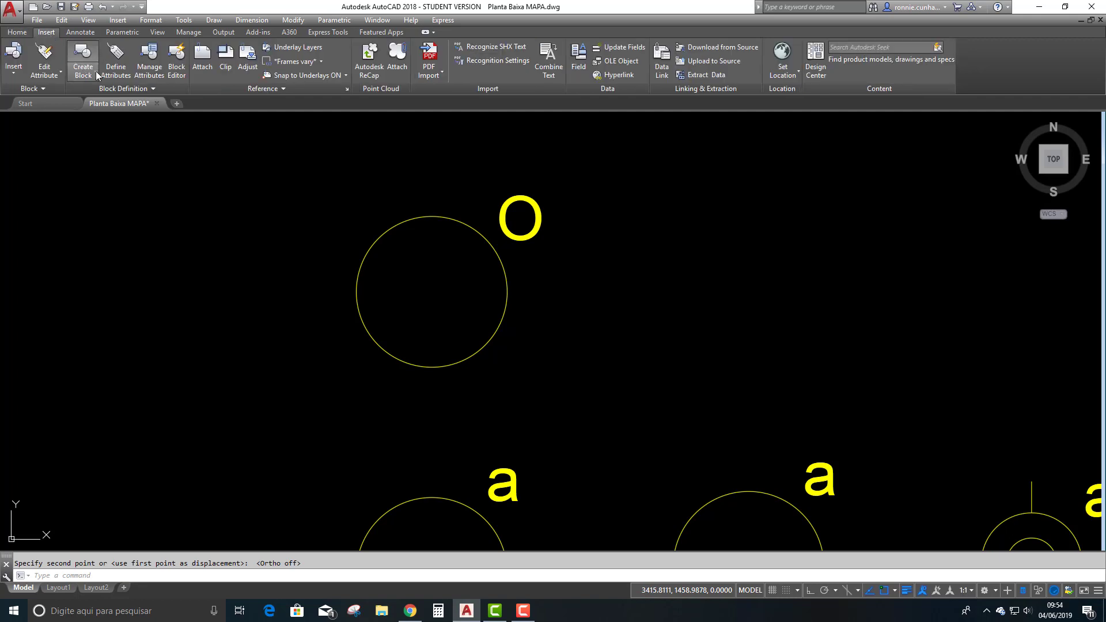
left_click(88, 53)
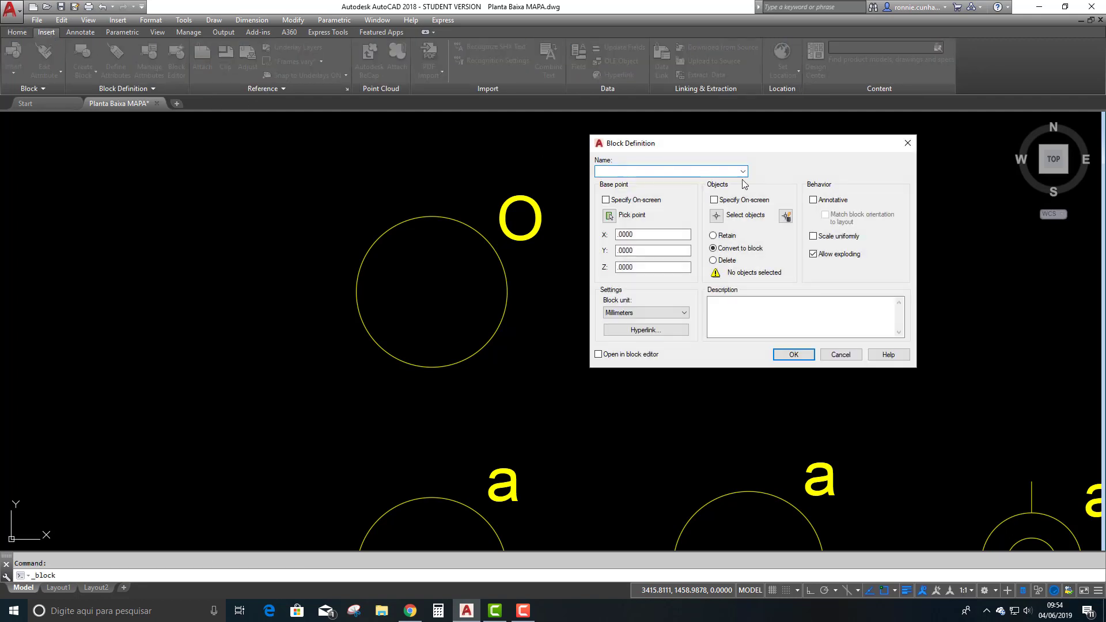
left_click(743, 171)
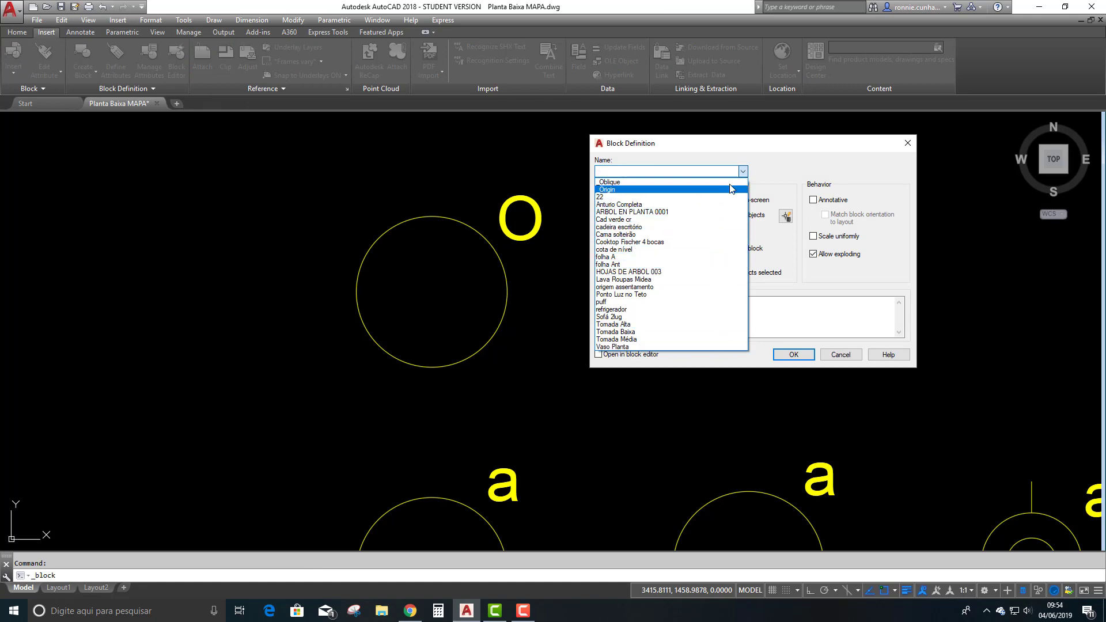
left_click(642, 294)
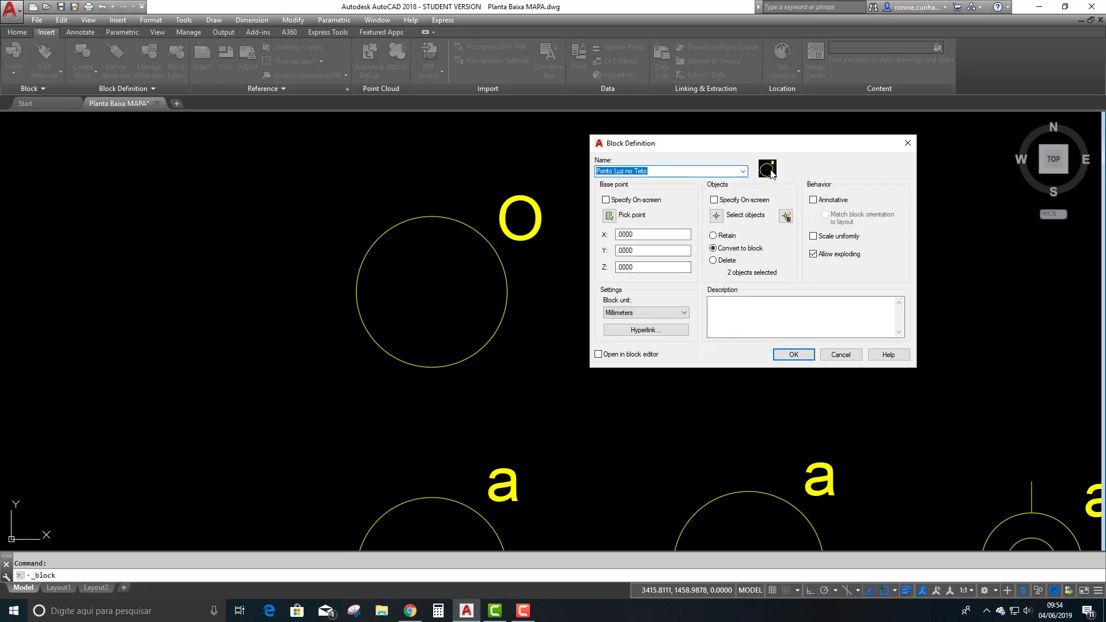
left_click(836, 355)
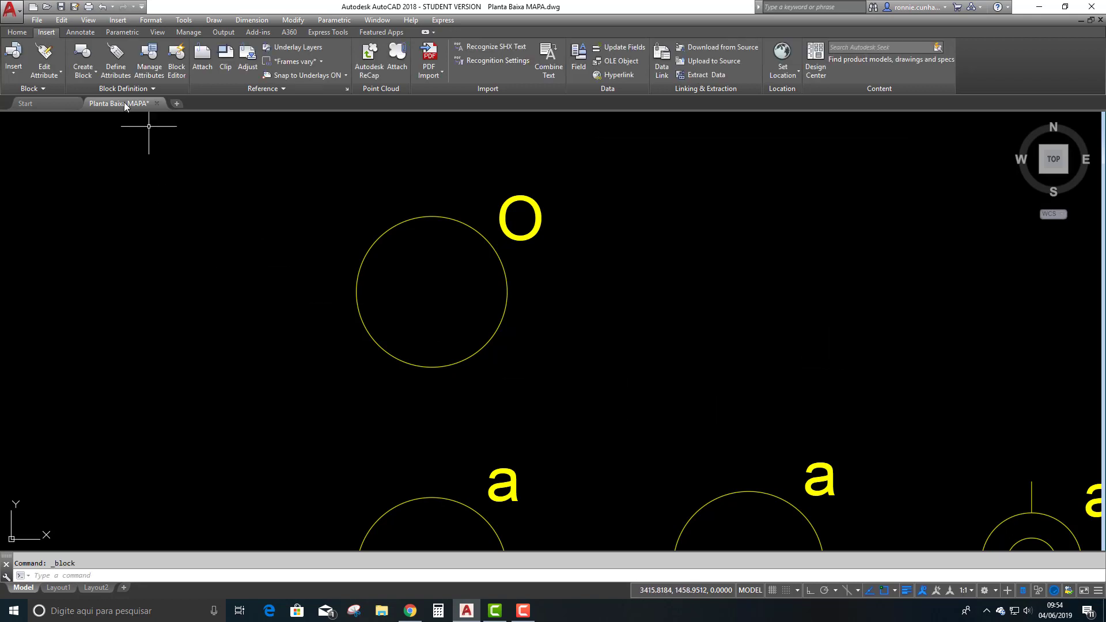
- Insert the existing "Ponto Luz no Teto" block beside the copied circle, on its left
left_click(14, 61)
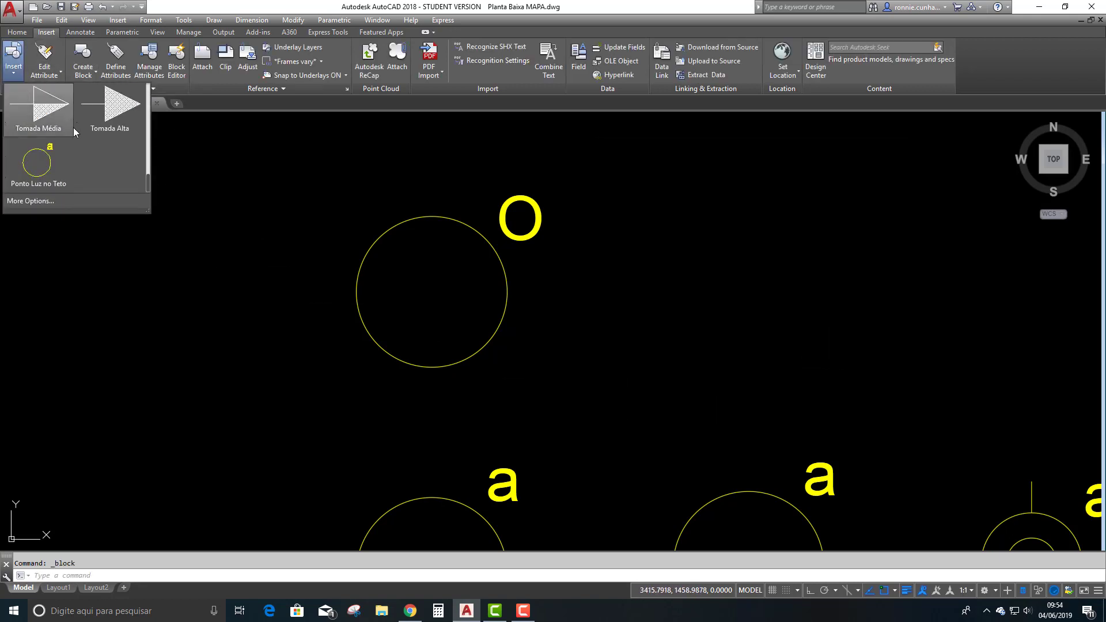
left_click(36, 168)
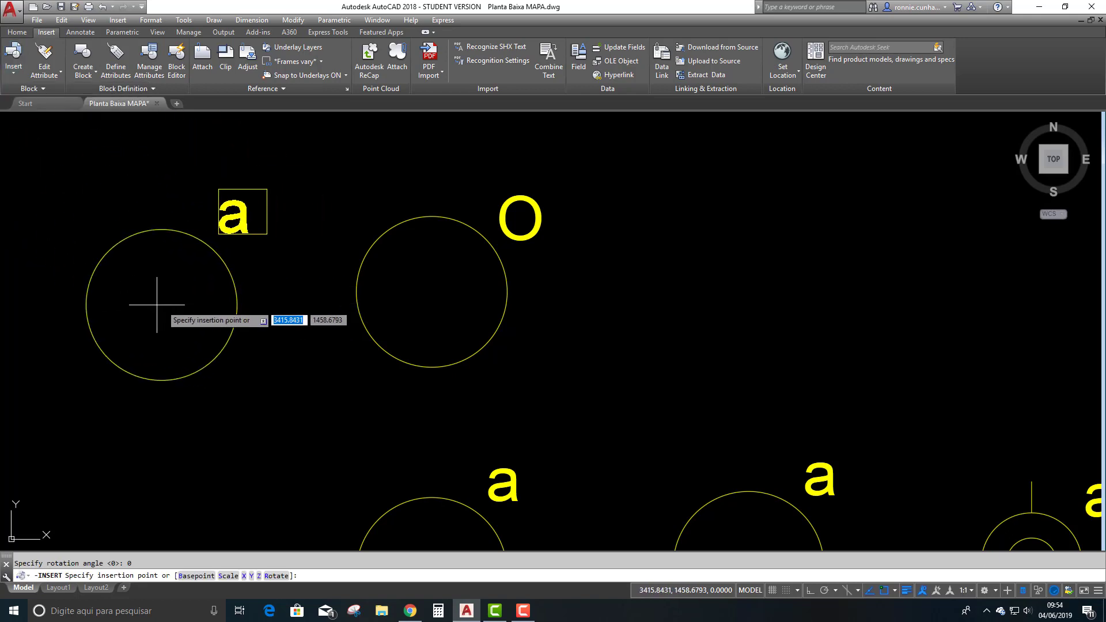
left_click(144, 294)
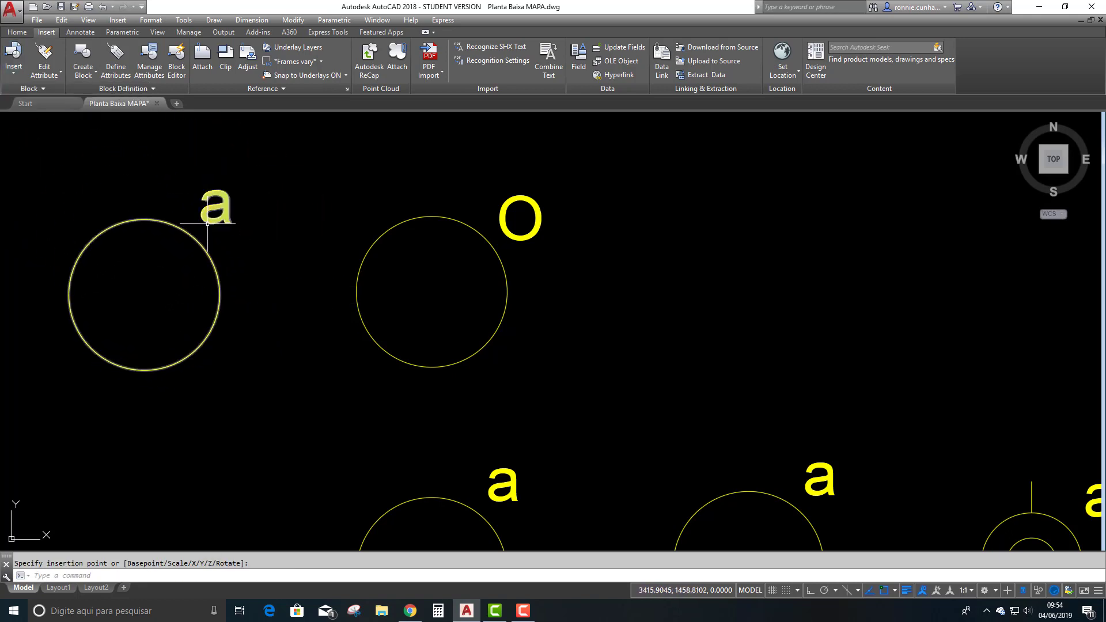
- Preview the folha Ant and folha A block definitions, view Tomada Alta in the Block Editor, and close the editor
left_click(209, 223)
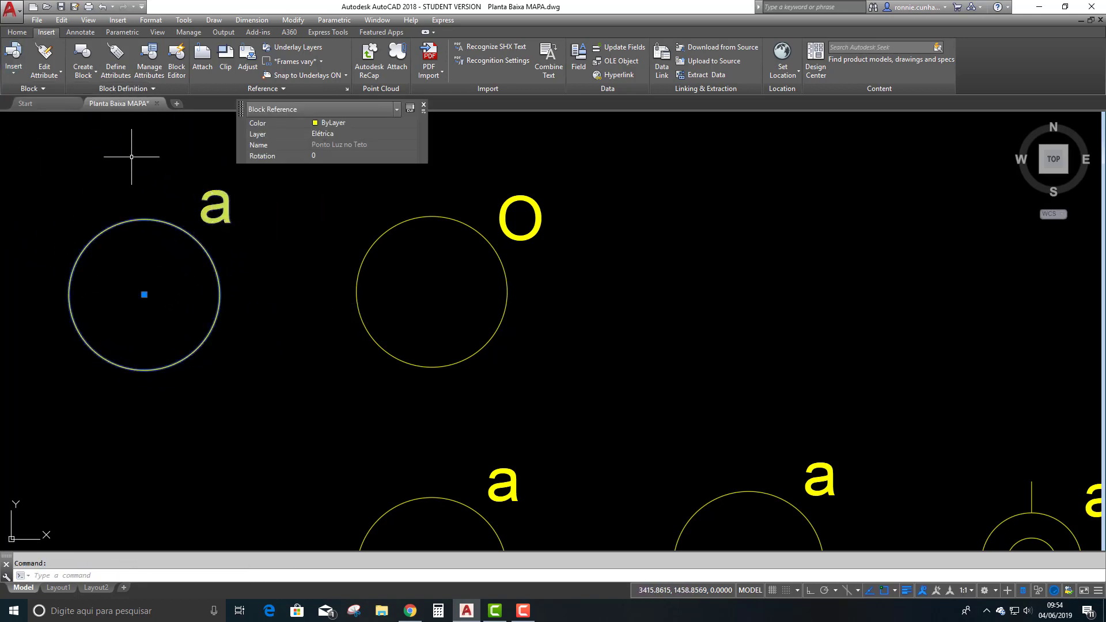
double_click(213, 225)
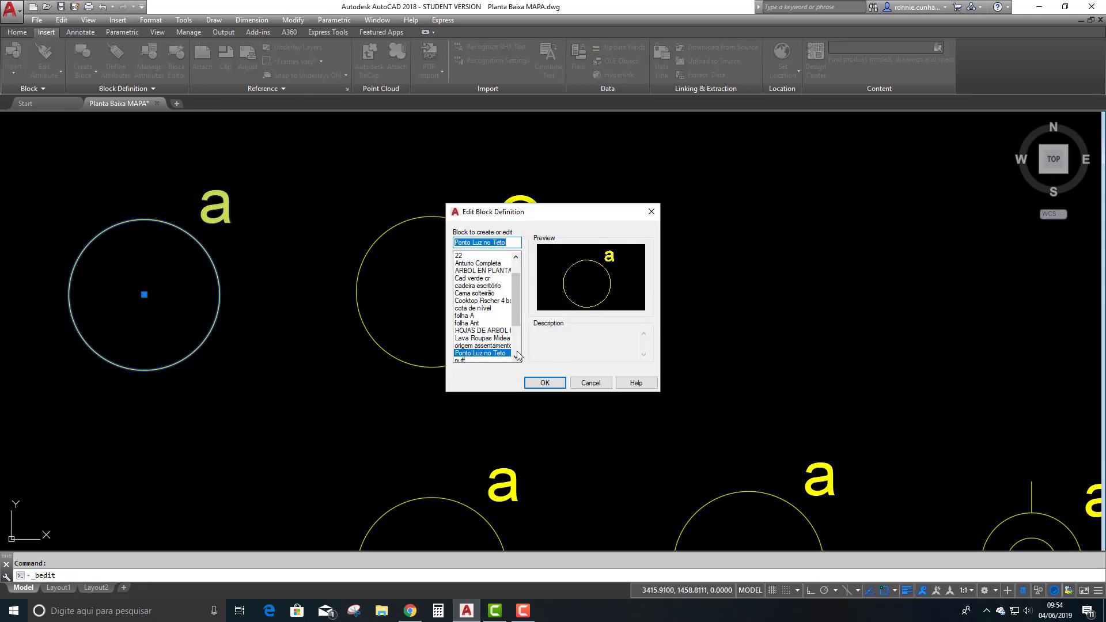
left_click(482, 331)
key("Up")
key("Up")
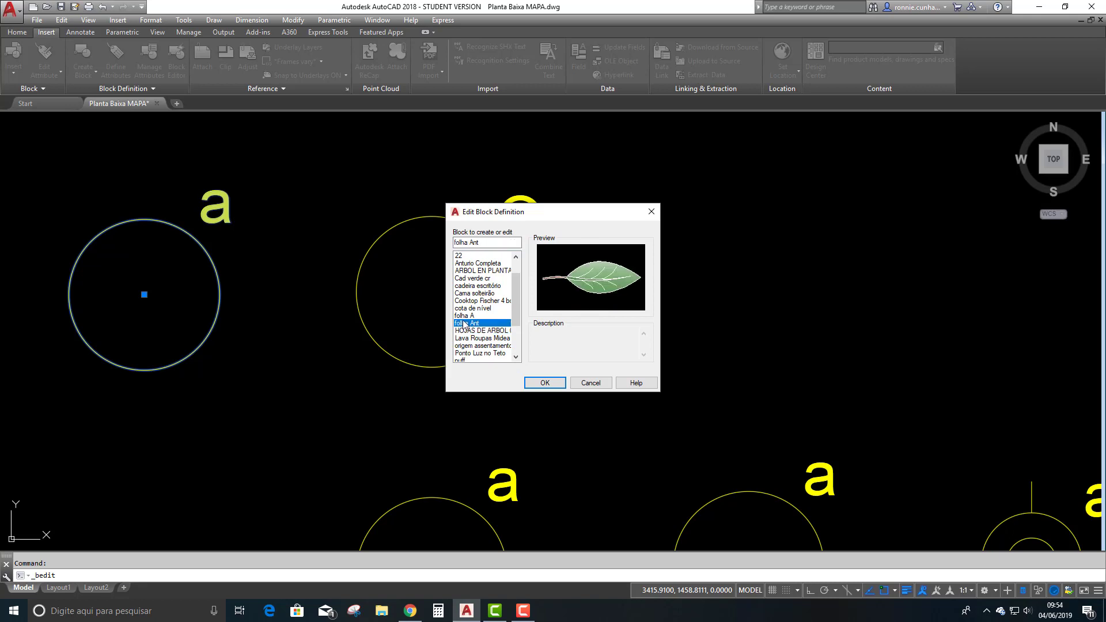
scroll(516, 358, "down", 3)
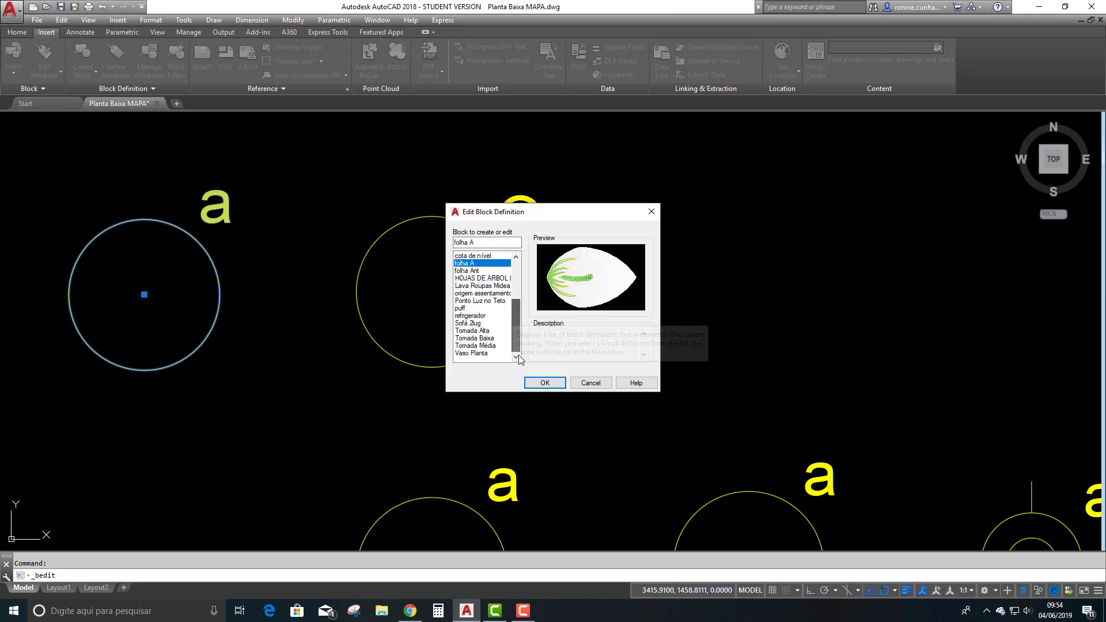
left_click(472, 331)
left_click(545, 384)
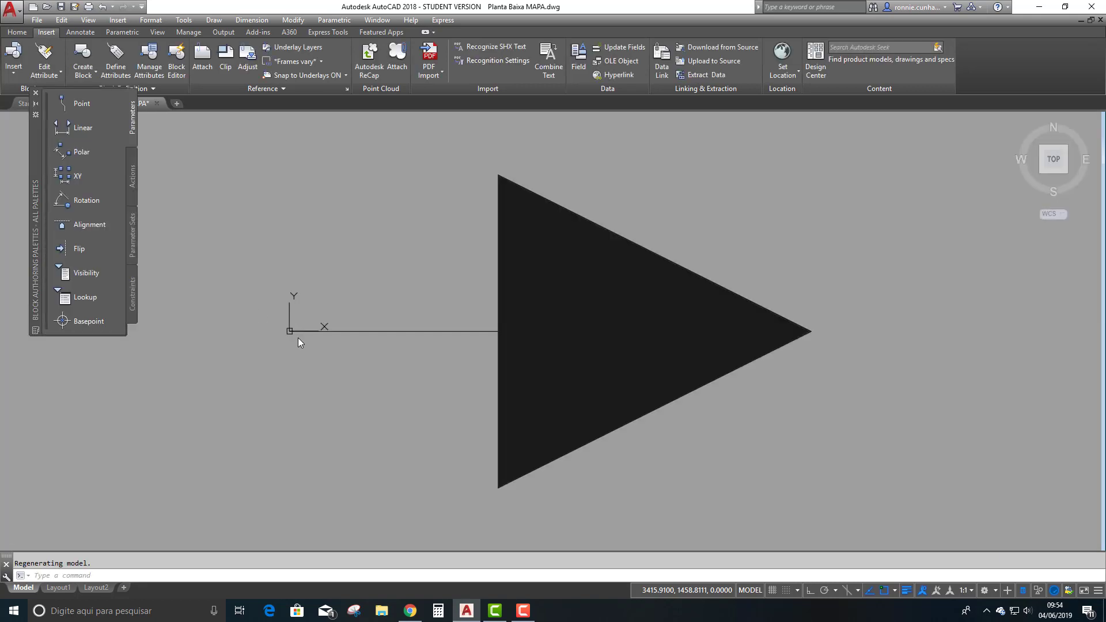
left_click(35, 94)
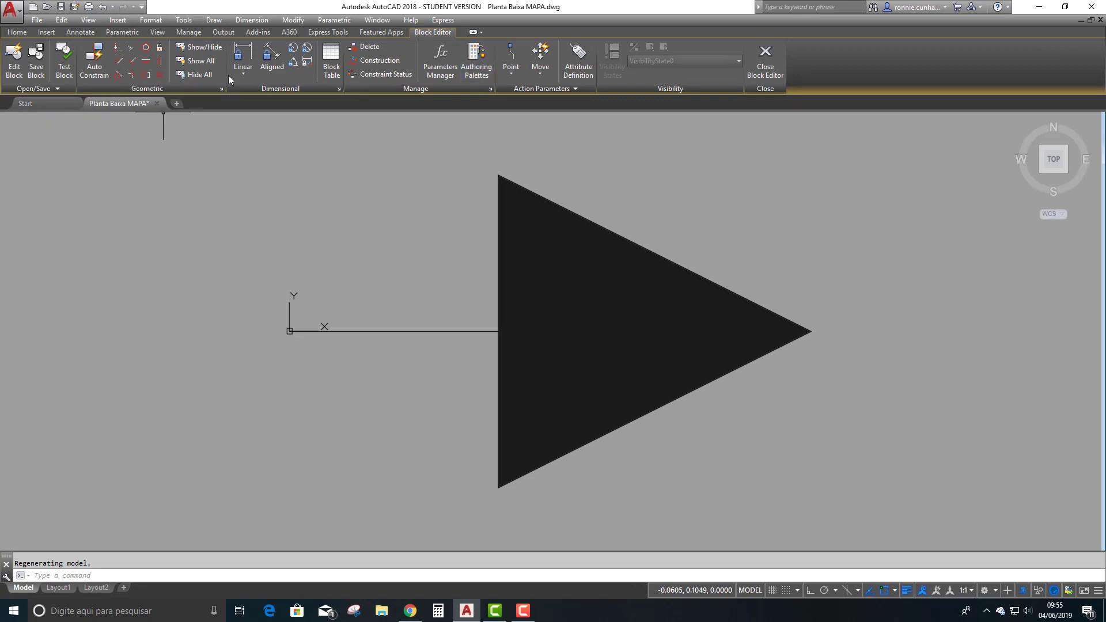
left_click(765, 51)
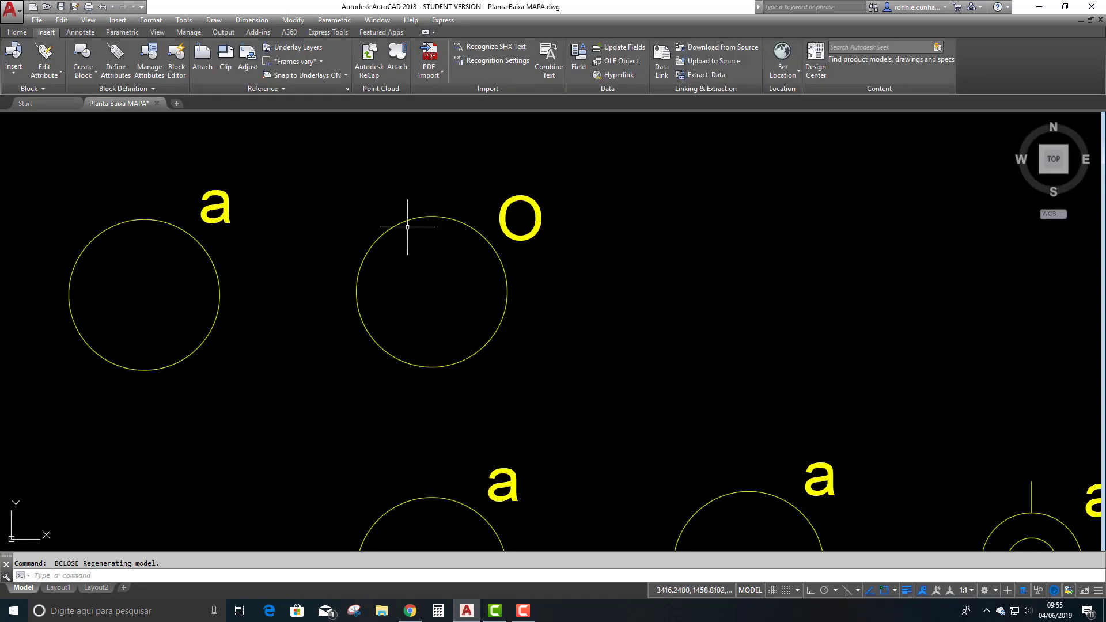
left_click(228, 230)
left_click(207, 222)
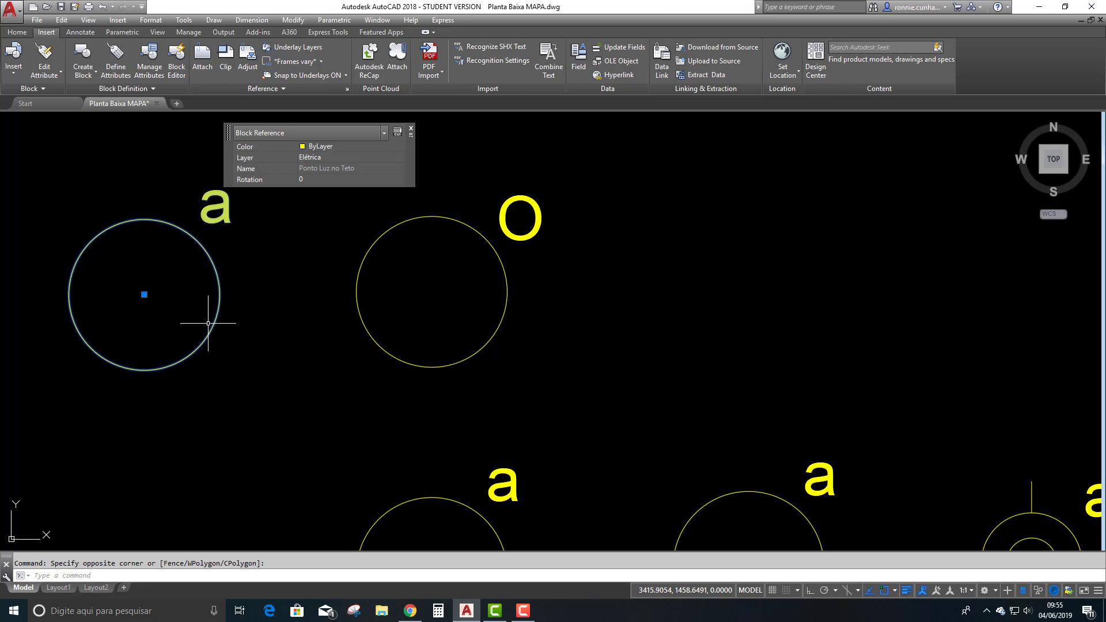
key("Escape")
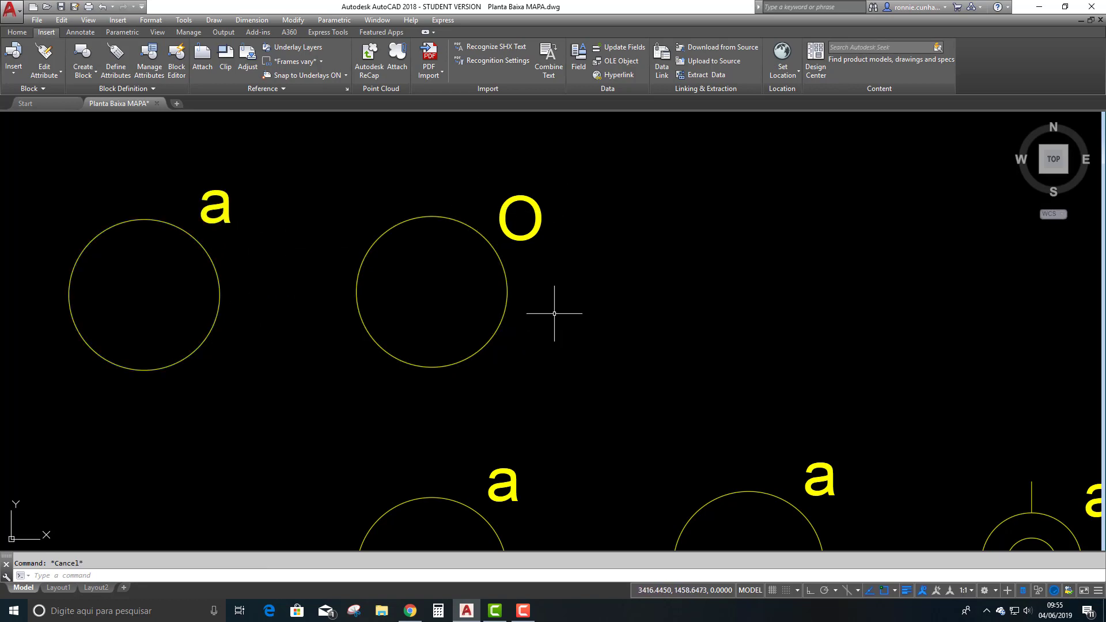
left_click(269, 316)
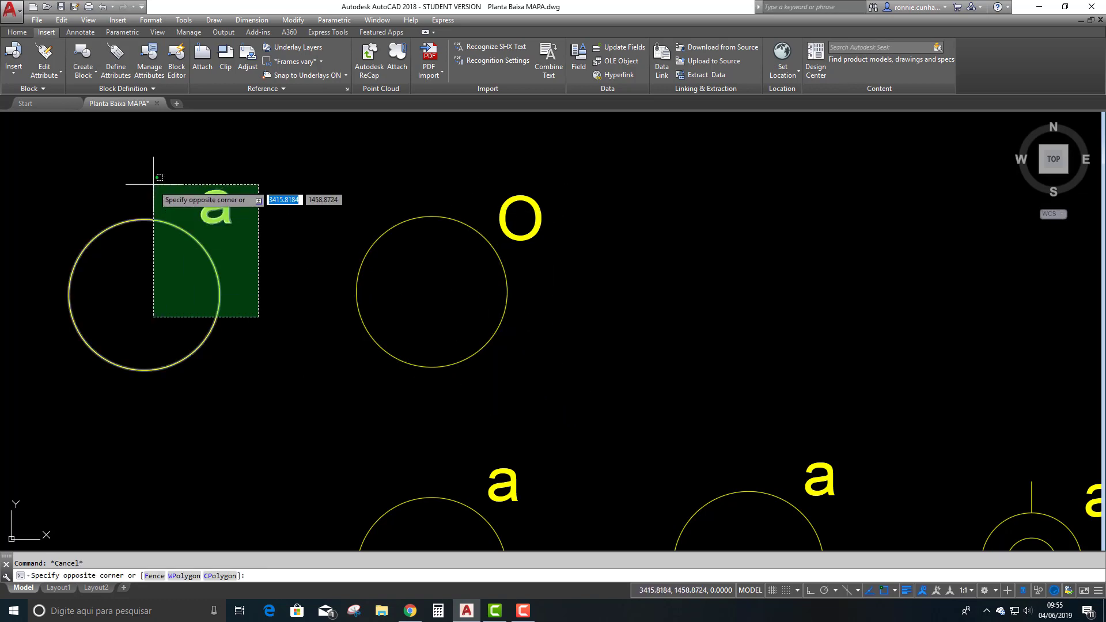
left_click(175, 197)
key("Escape")
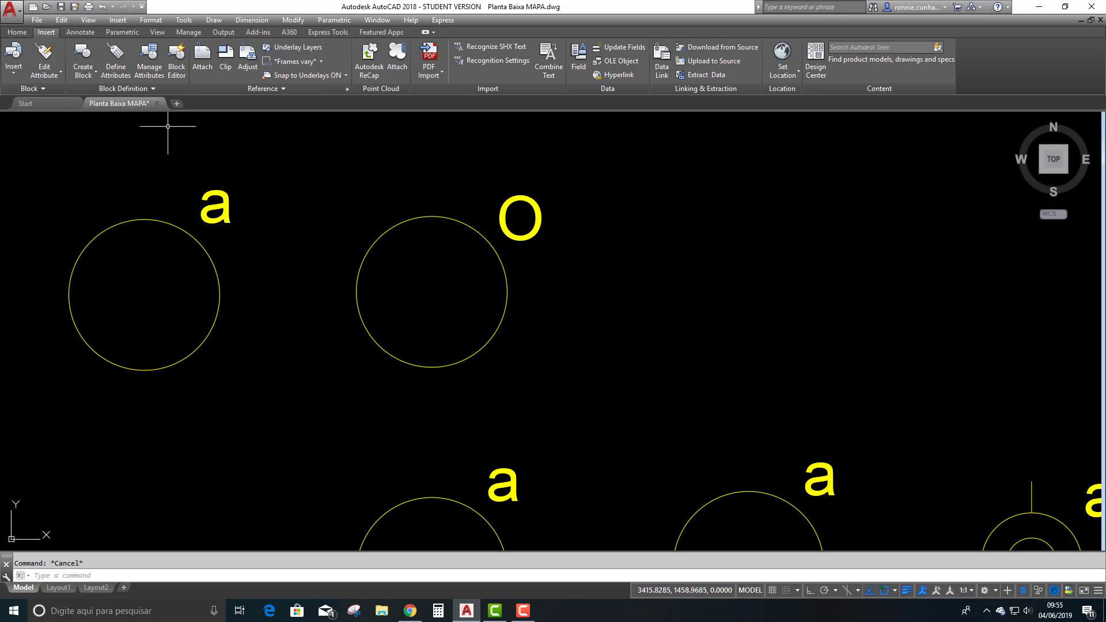
- Start a block definition under the existing name "Ponto Luz no Teto" and select the copied circle with its "o" attribute as objects
left_click(87, 76)
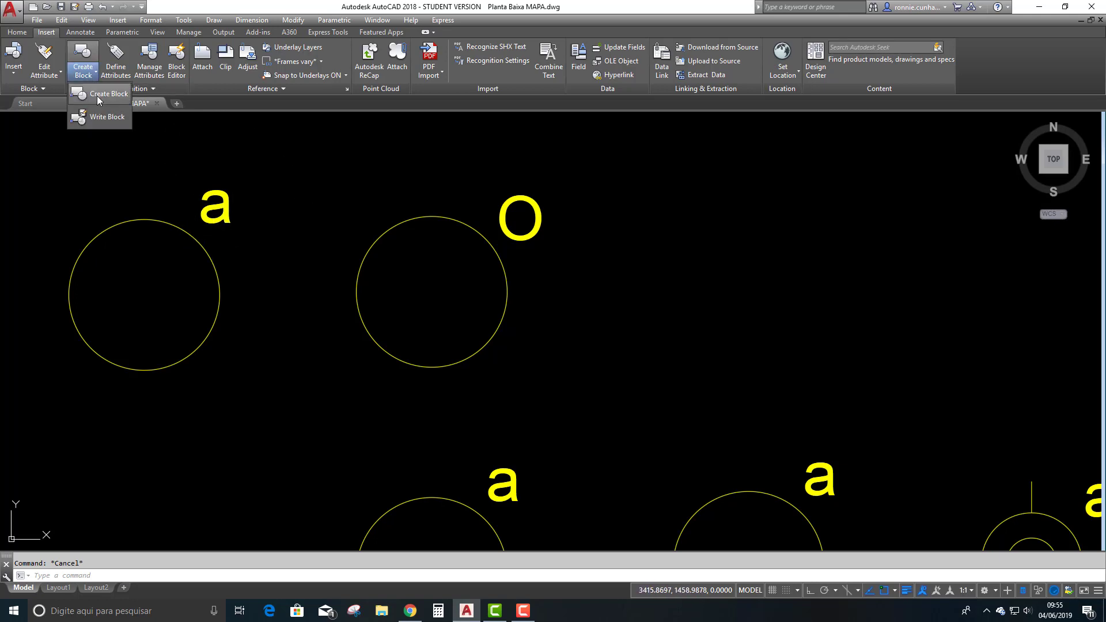
left_click(101, 96)
left_click(742, 172)
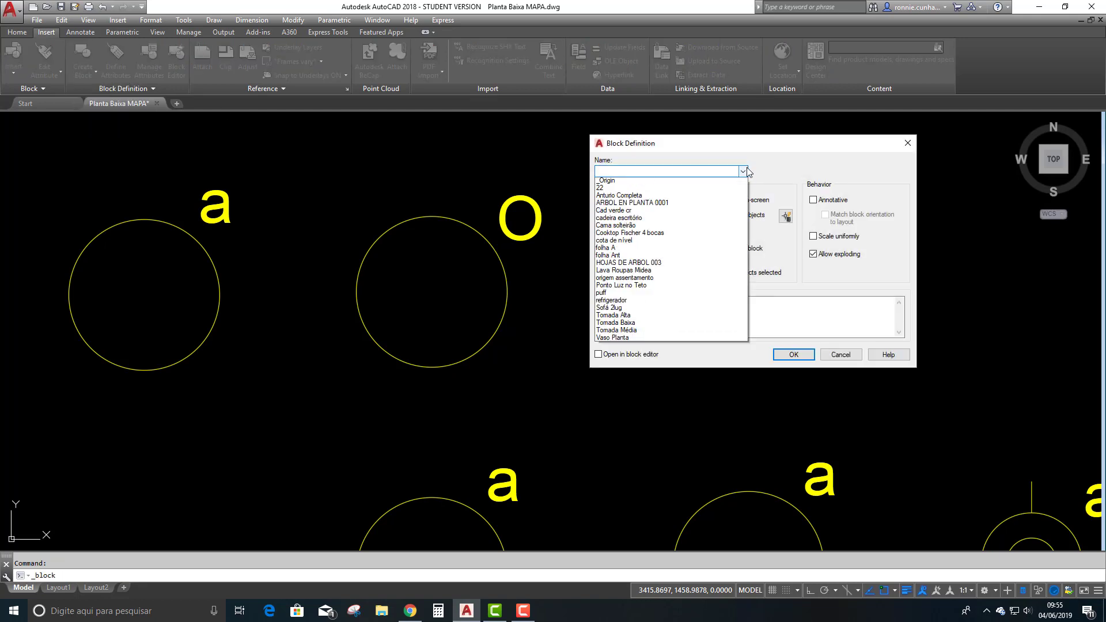
left_click(657, 294)
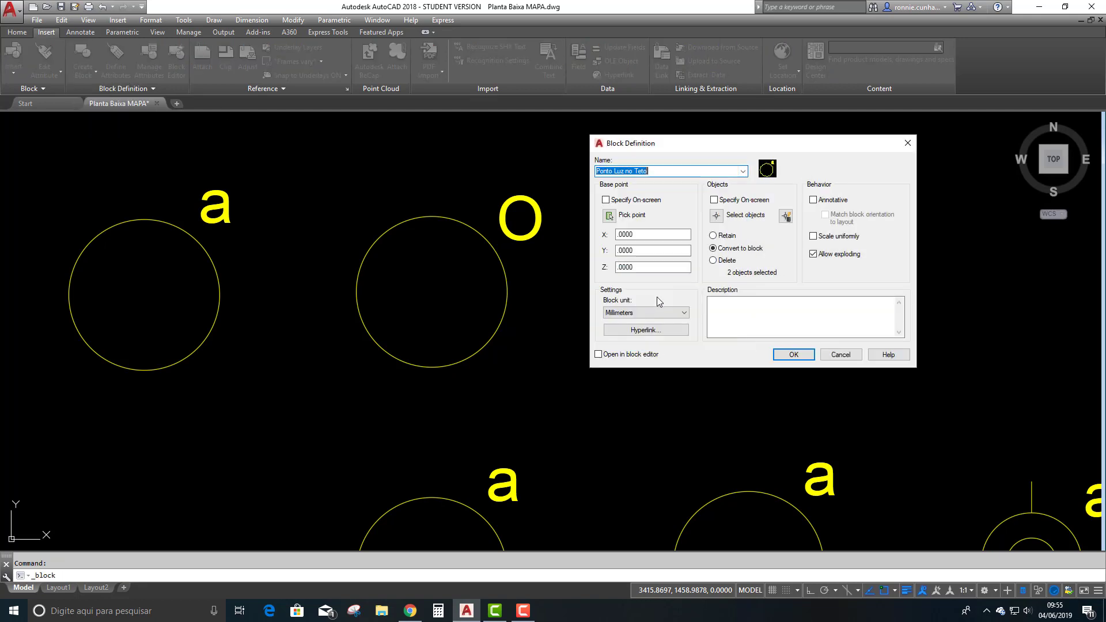
left_click(716, 217)
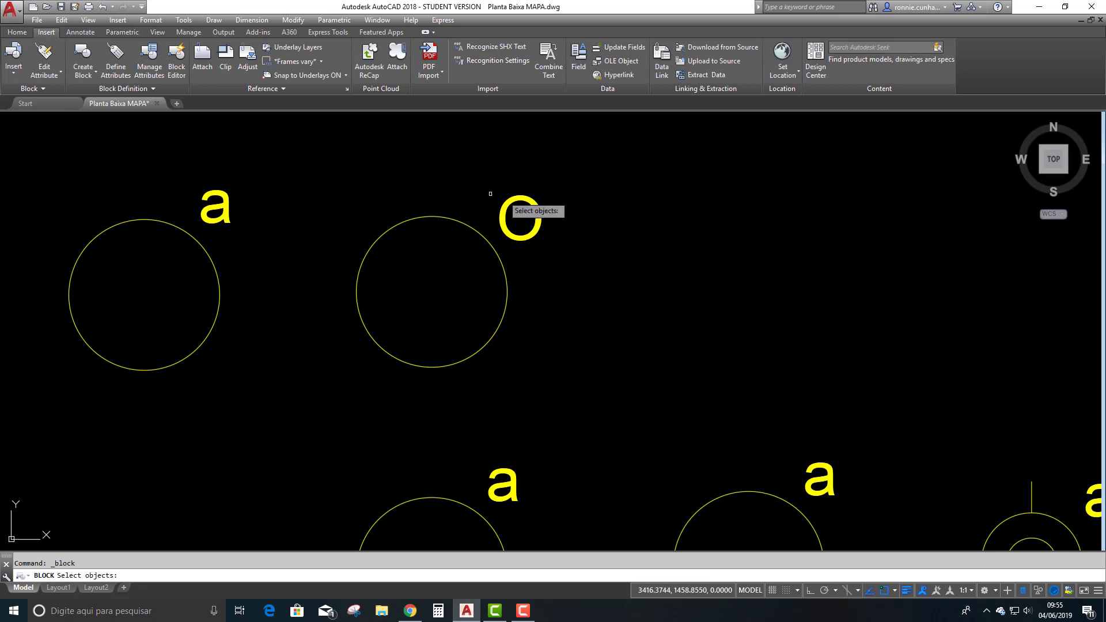
left_click(319, 172)
left_click(624, 405)
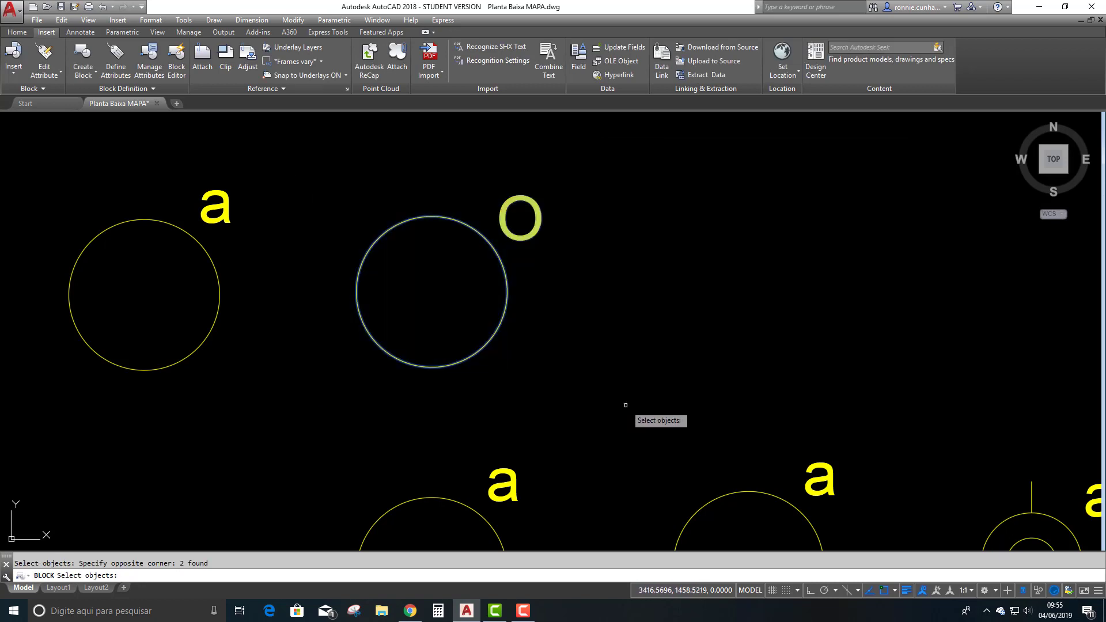
key("Return")
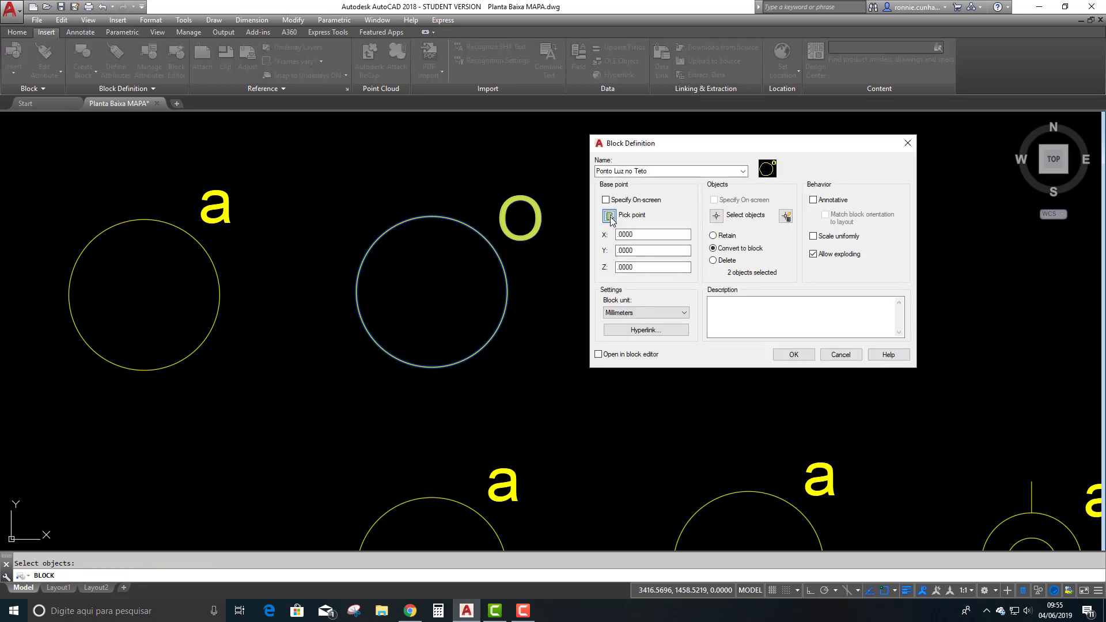
- Set the base point at the circle's centre, redefine the existing "Ponto Luz no Teto" block, and accept section value "a"
left_click(609, 216)
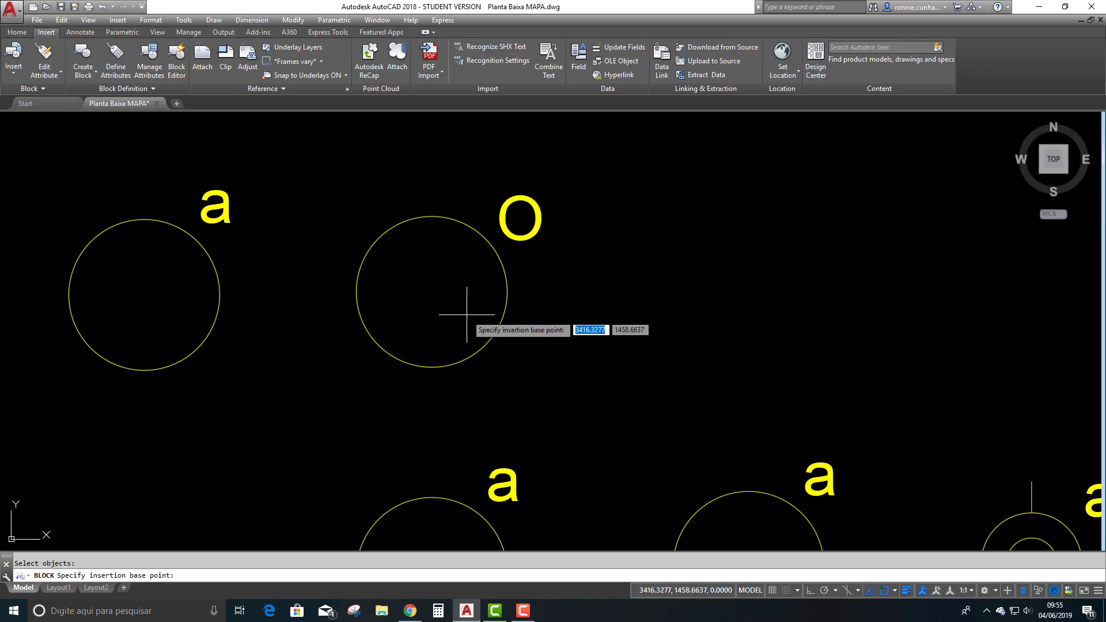
left_click(432, 292)
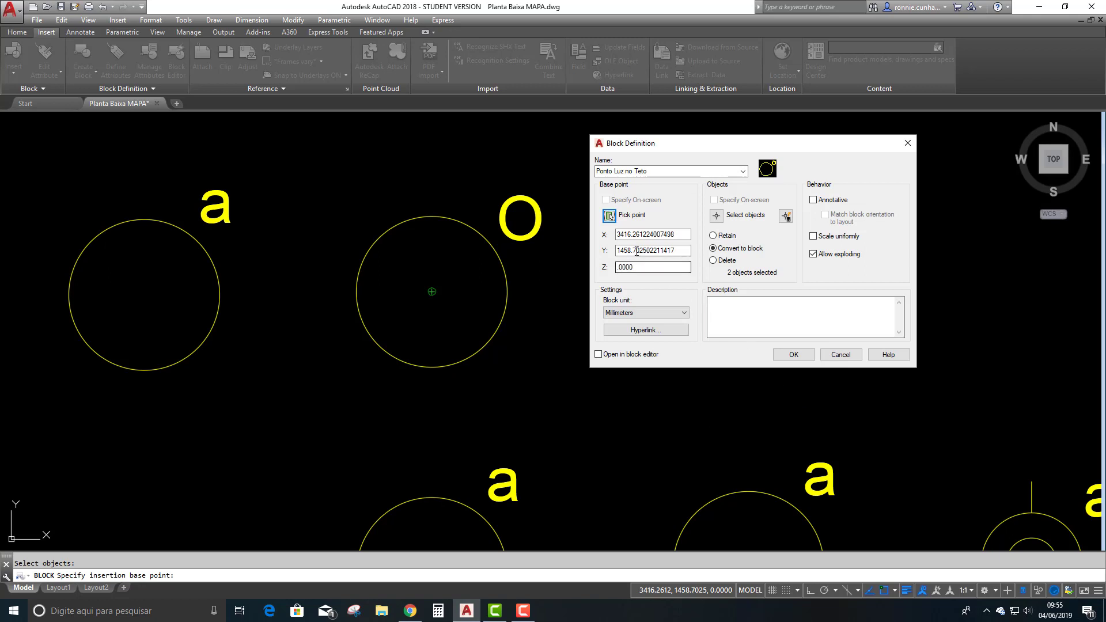
left_click(789, 356)
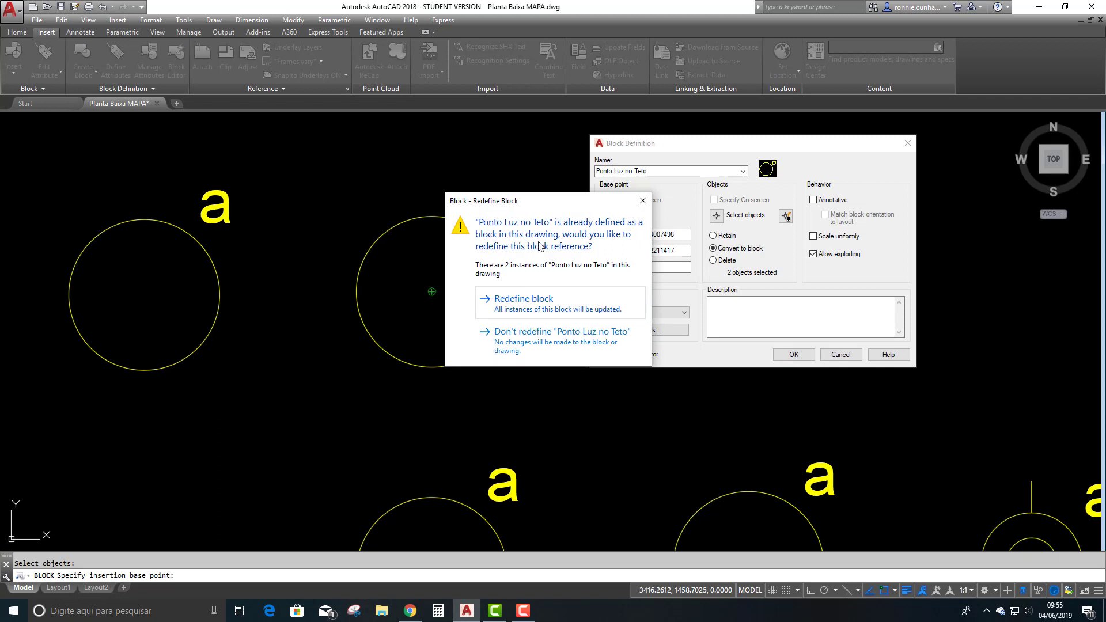
left_click(520, 310)
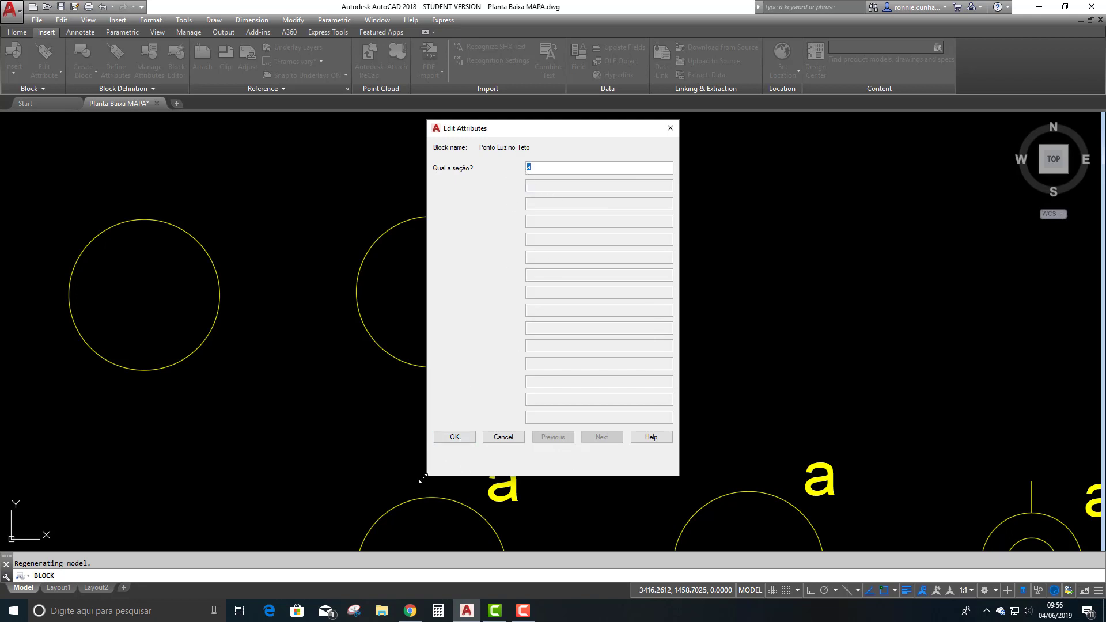
left_click(457, 440)
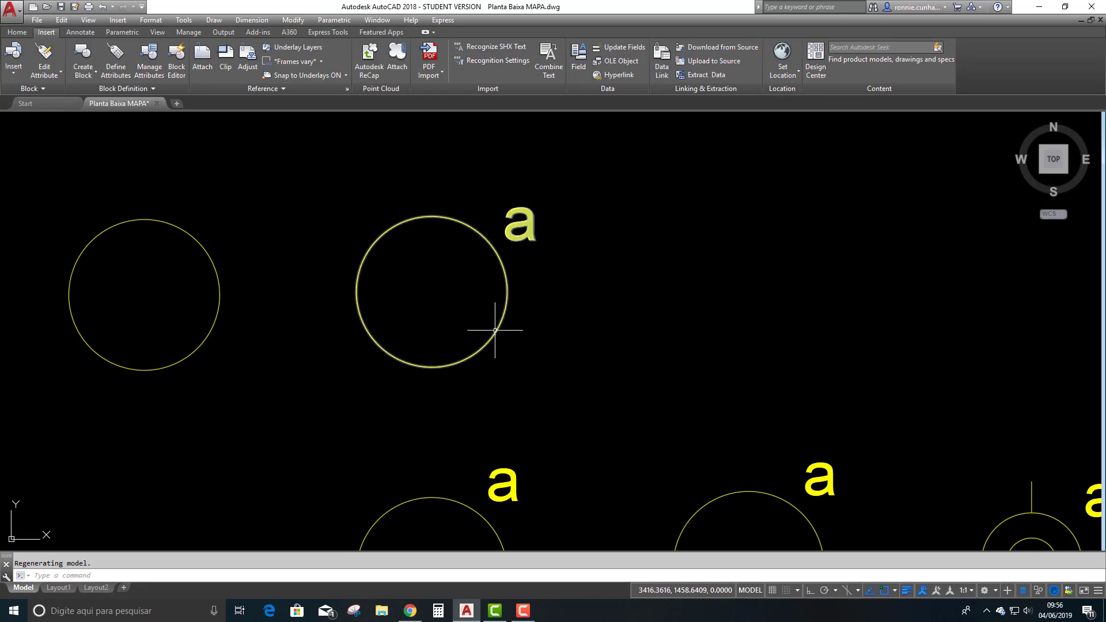
- Erase the two "Ponto Luz no Teto" instances above the symbol legend, the unlettered one and the one lettered "a"
scroll(284, 267, "up", 4)
scroll(284, 267, "down", 10)
scroll(321, 288, "up", 8)
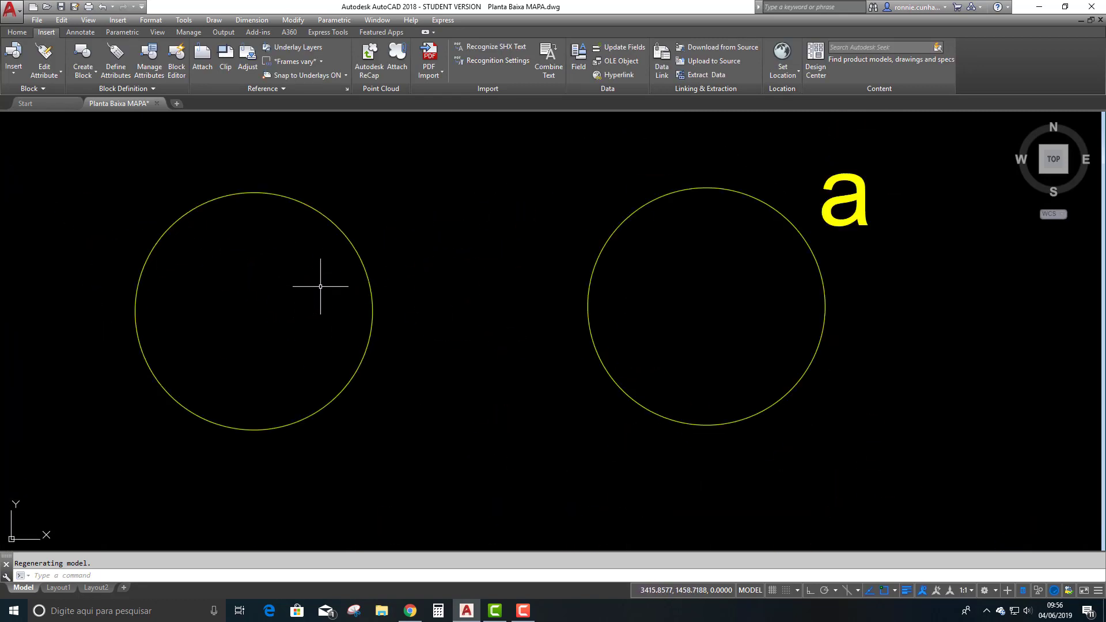
scroll(311, 268, "down", 2)
scroll(312, 268, "down", 4)
scroll(318, 263, "up", 4)
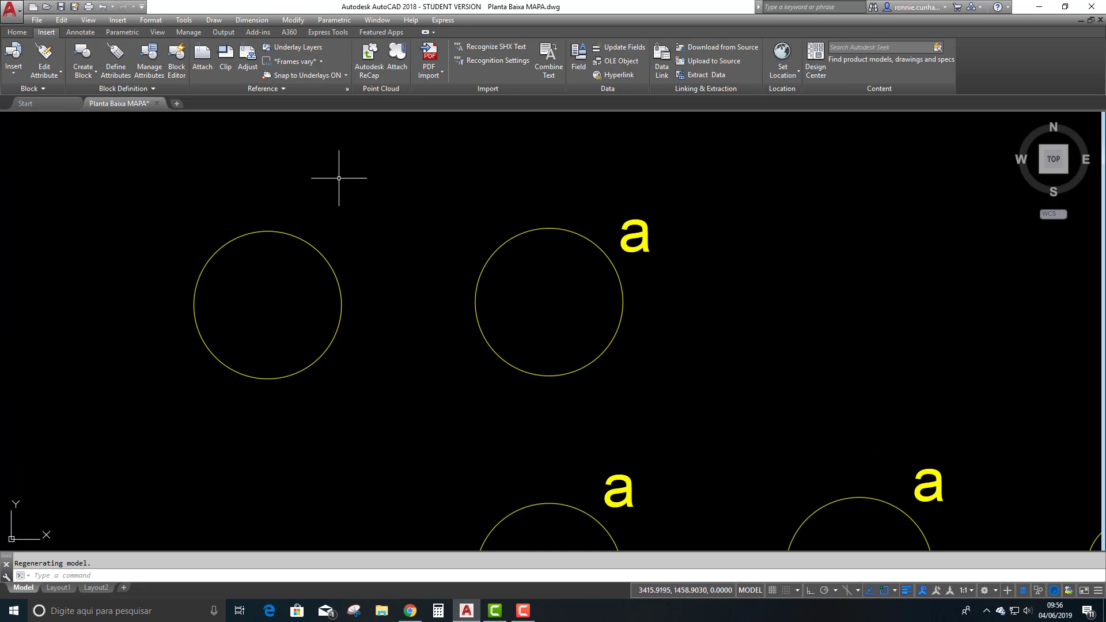
left_click(325, 259)
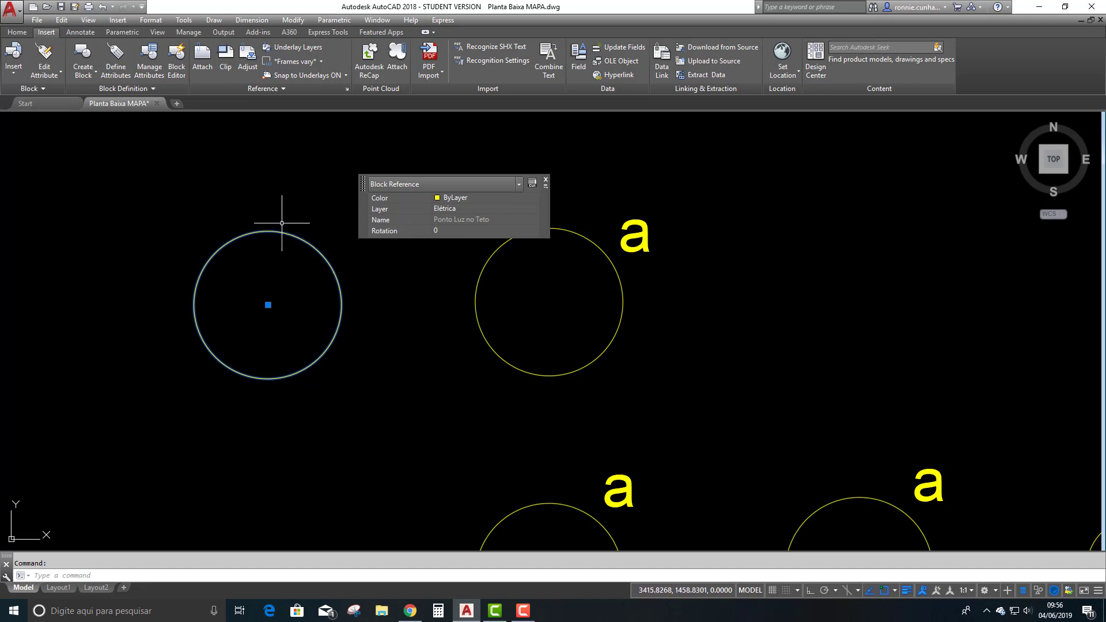
key("Delete")
left_click(558, 232)
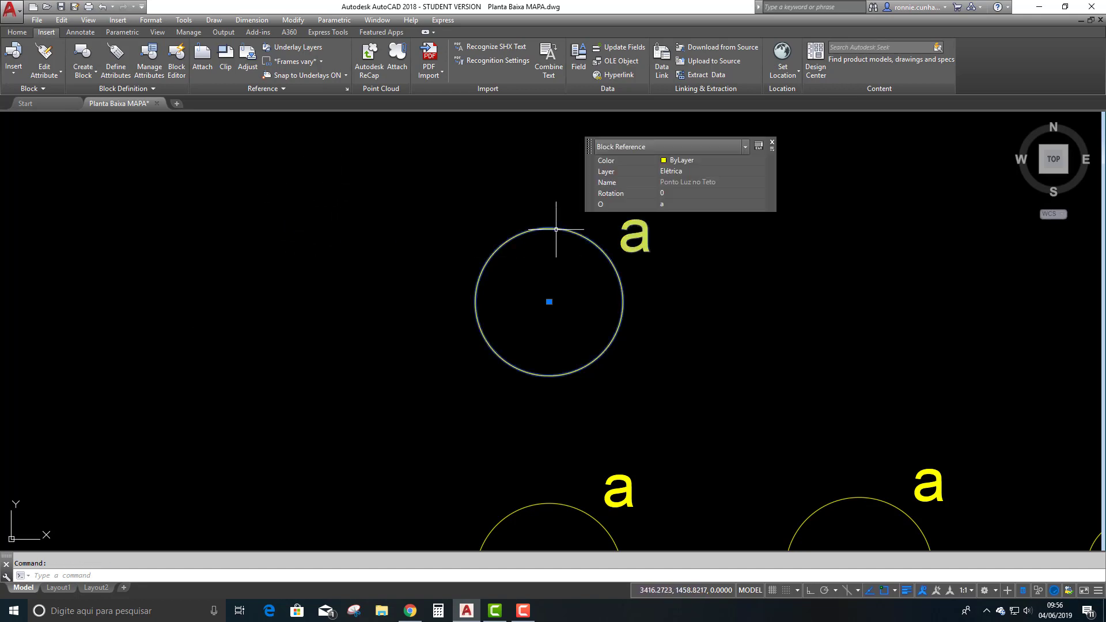
key("Delete")
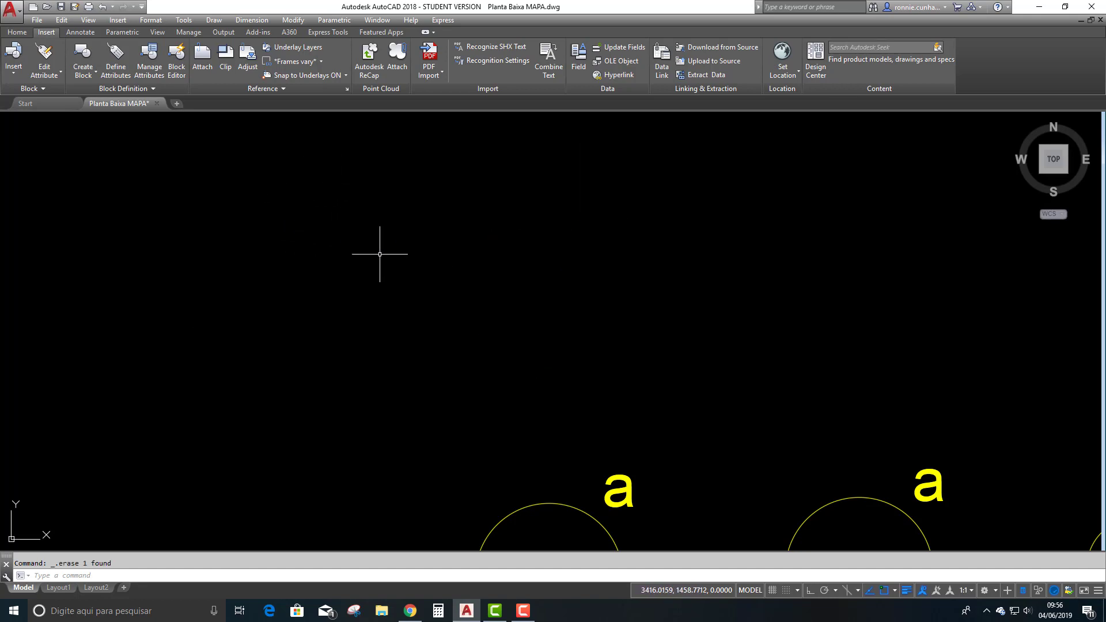
left_click(10, 78)
left_click(49, 151)
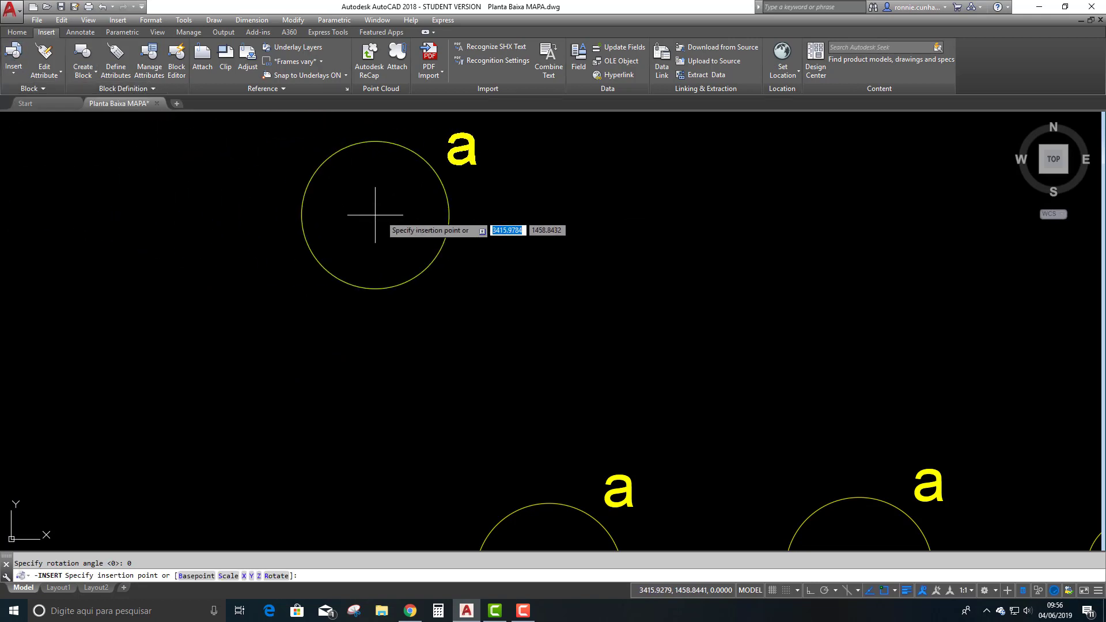
scroll(375, 215, "down", 5)
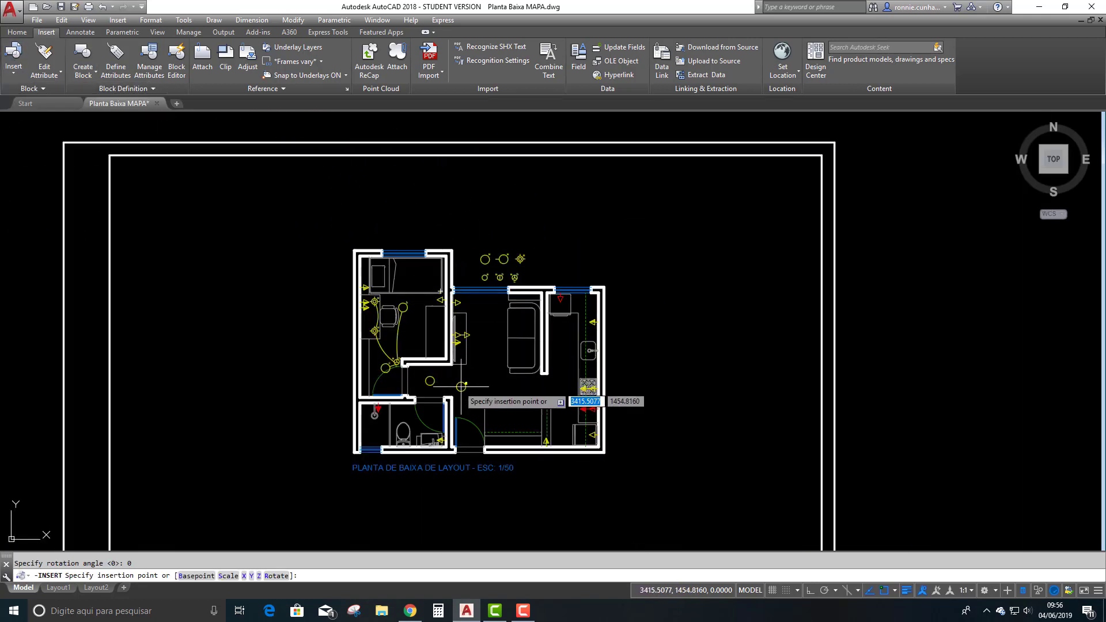
scroll(461, 386, "up", 4)
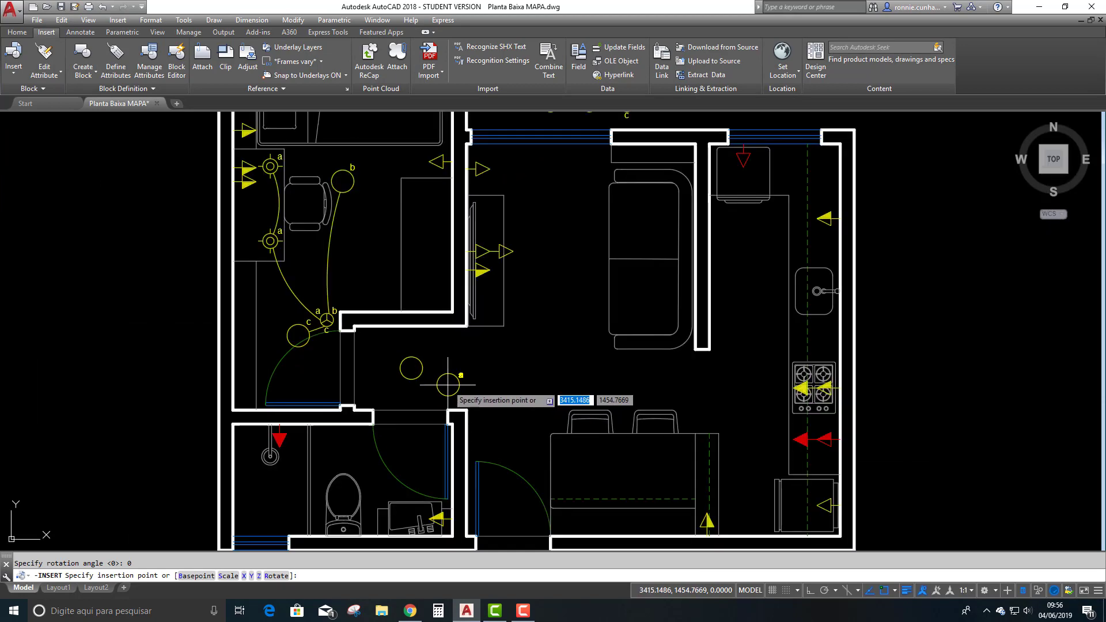
key("Escape")
- Erase the old unlettered "Ponto Luz no Teto" block in the hallway outside the bedroom door
left_click(425, 372)
left_click(417, 355)
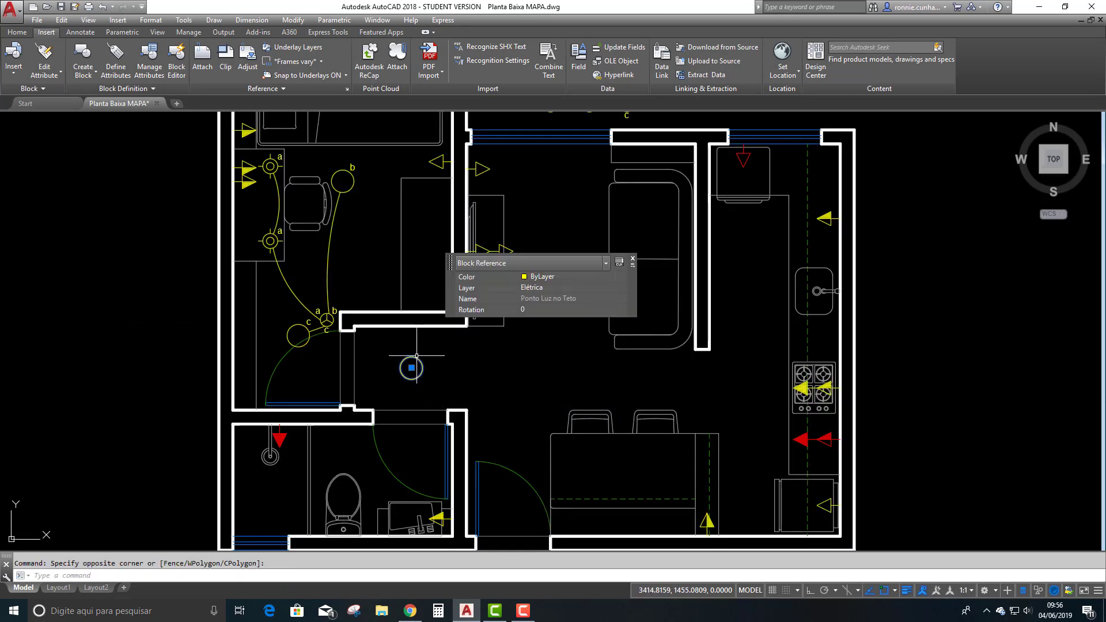
key("Delete")
- Draw a diagonal construction line across the hallway between its opposite wall corners
scroll(412, 374, "up", 4)
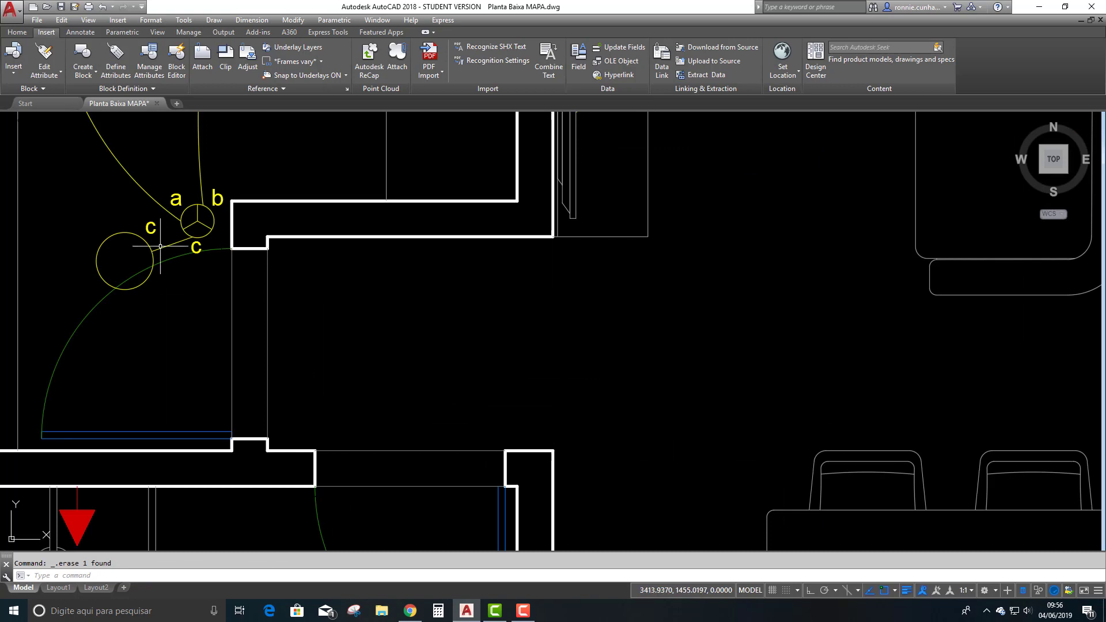
left_click(17, 32)
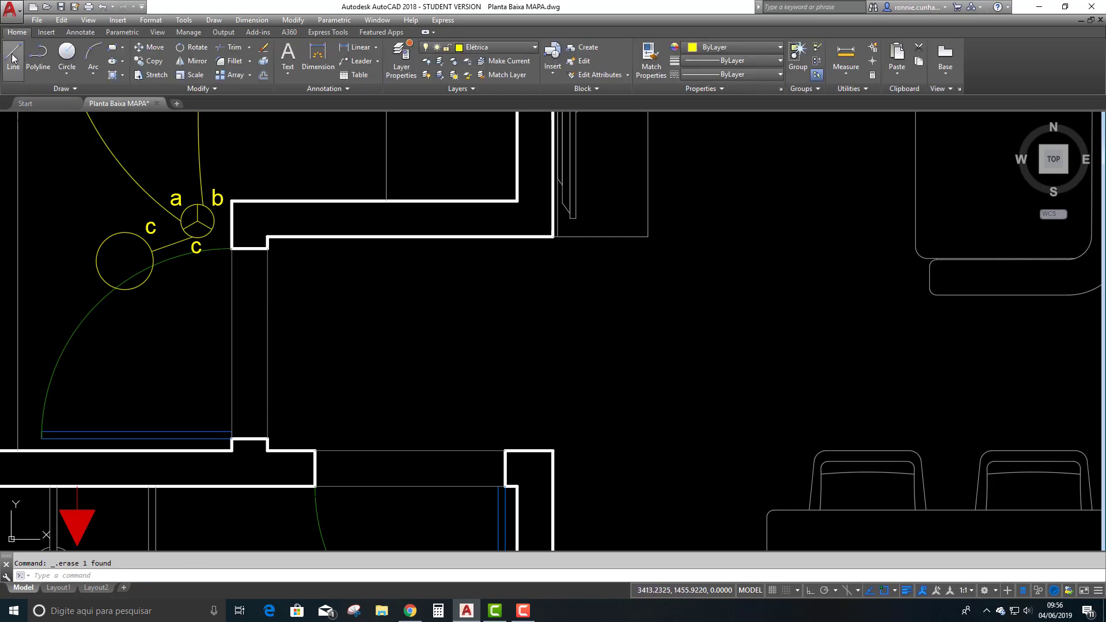
left_click(12, 58)
left_click(552, 236)
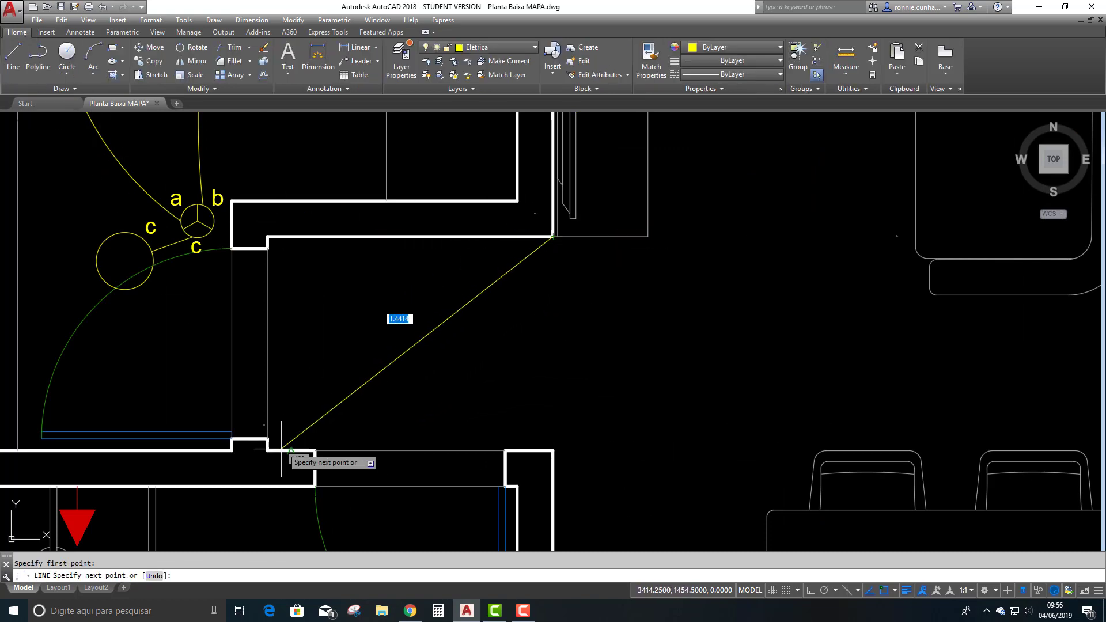
left_click(268, 449)
key("Escape")
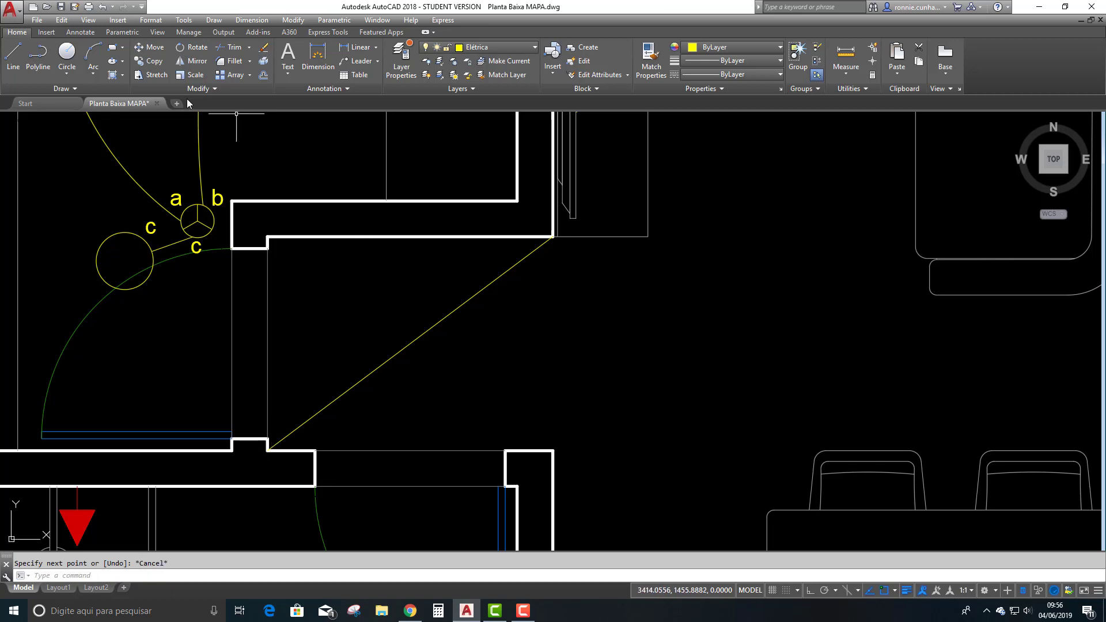
- Insert the "Ponto Luz no Teto" block at the hallway diagonal's midpoint with section "d", and erase the diagonal
left_click(47, 33)
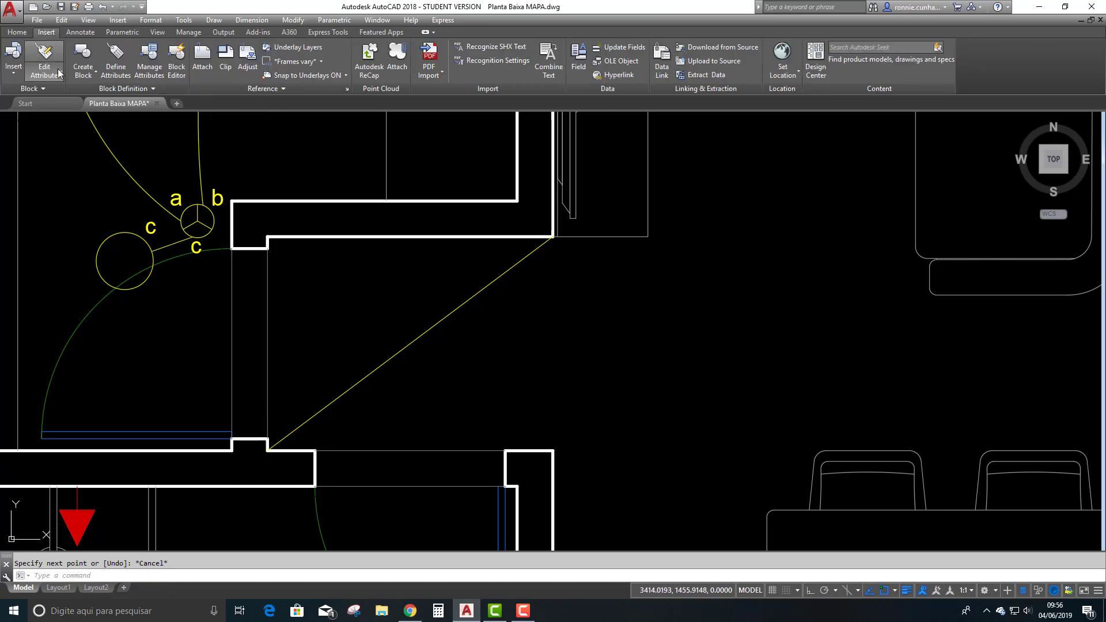
left_click(16, 72)
left_click(45, 163)
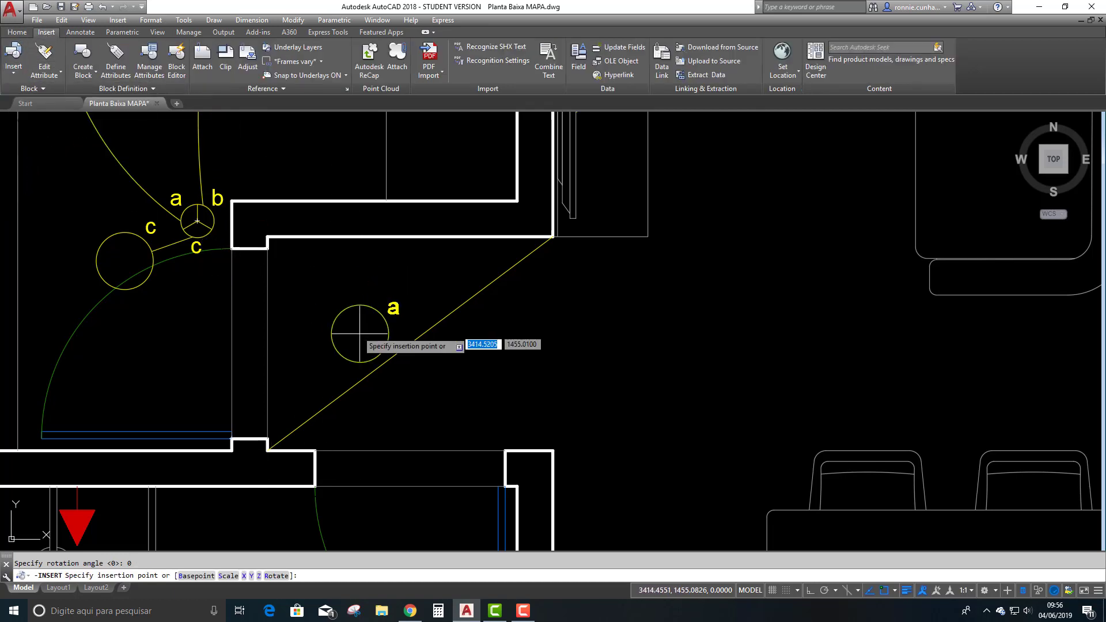
left_click(411, 344)
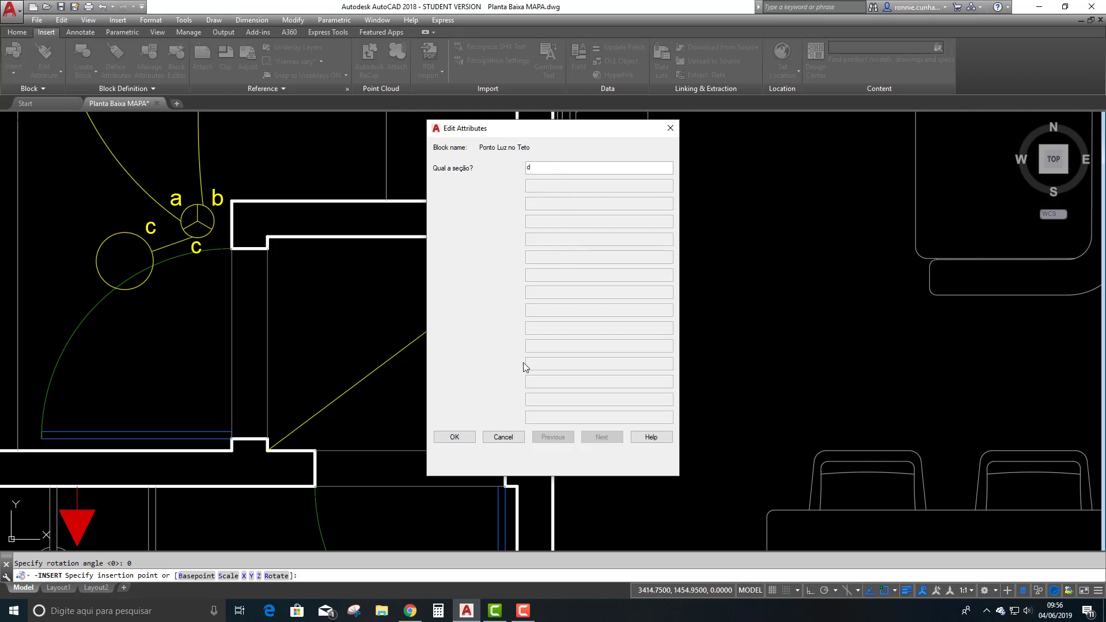
left_click(455, 437)
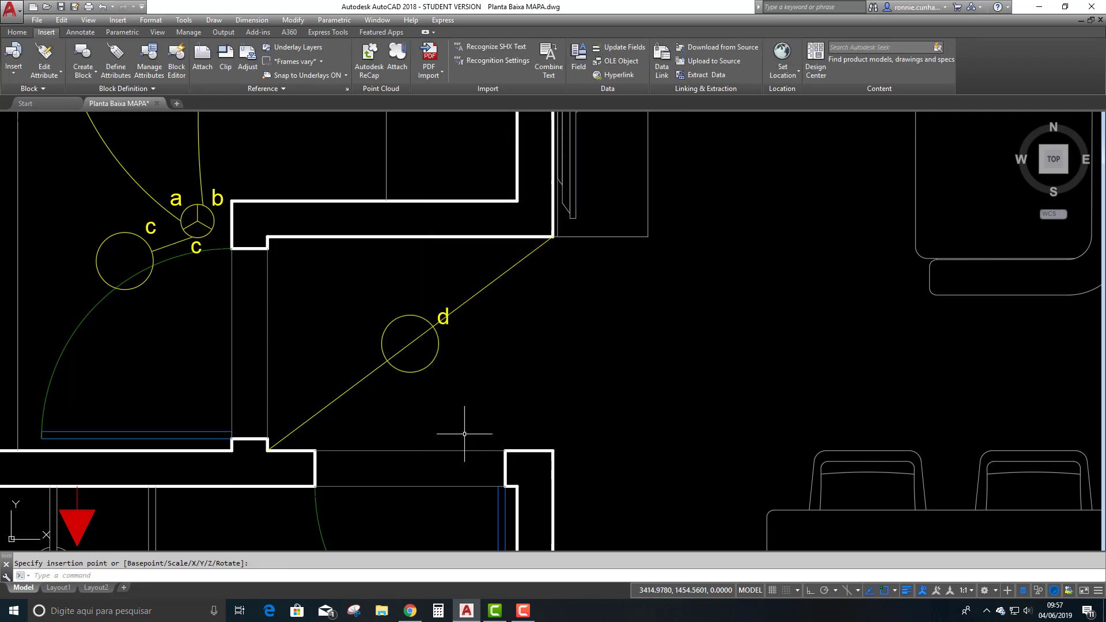
left_click(468, 298)
key("Delete")
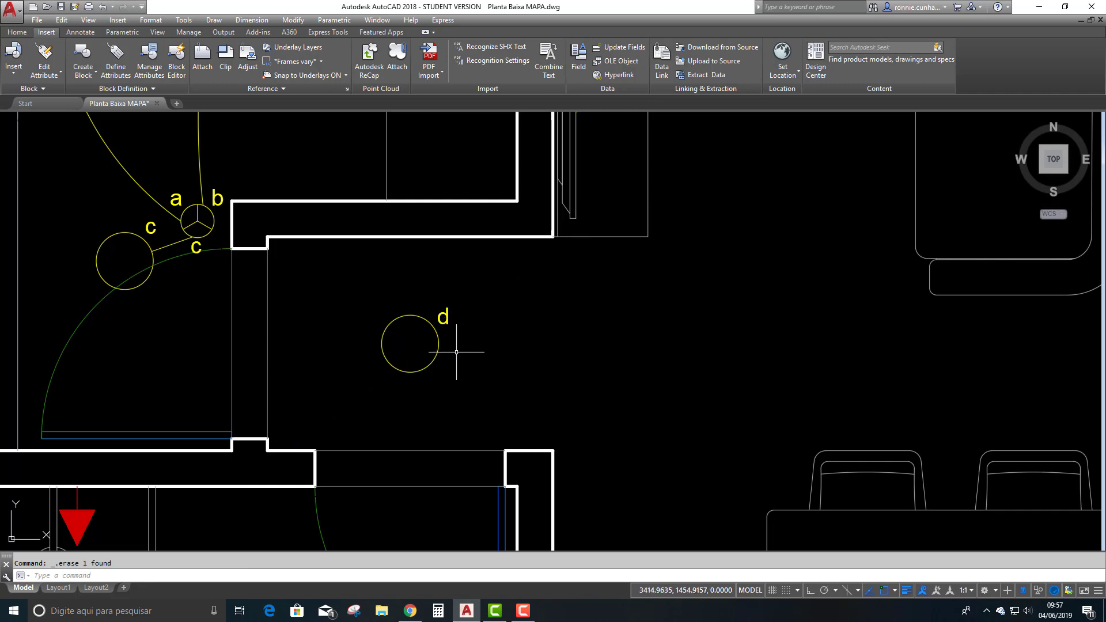
- Examine the inserted hallway ceiling light and its section letter against the surrounding plan
scroll(370, 395, "up", 2)
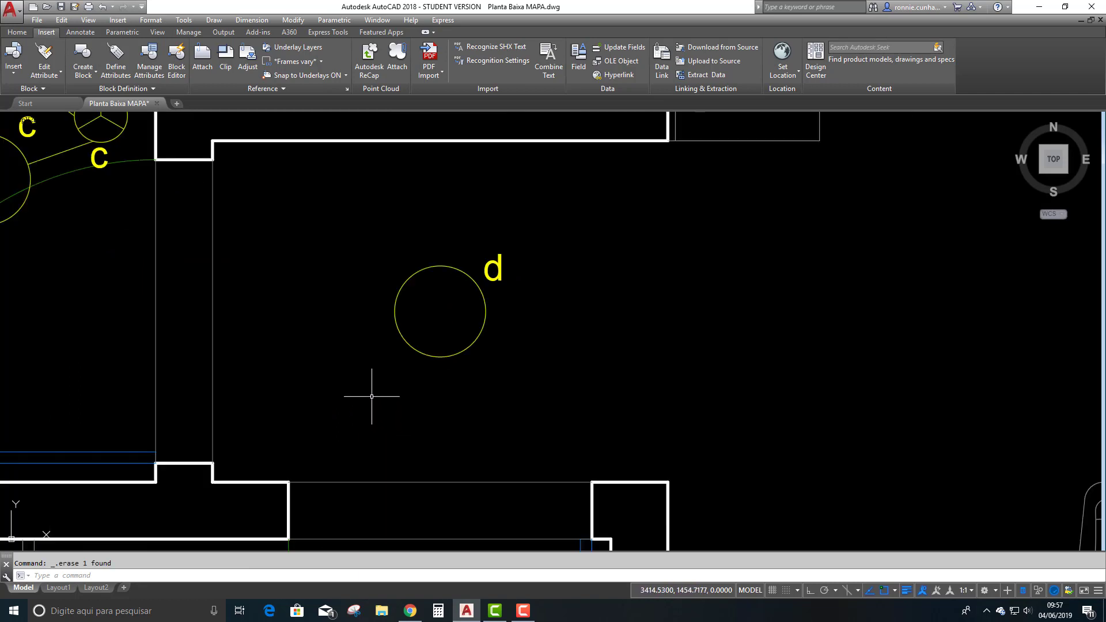
scroll(499, 316, "down", 2)
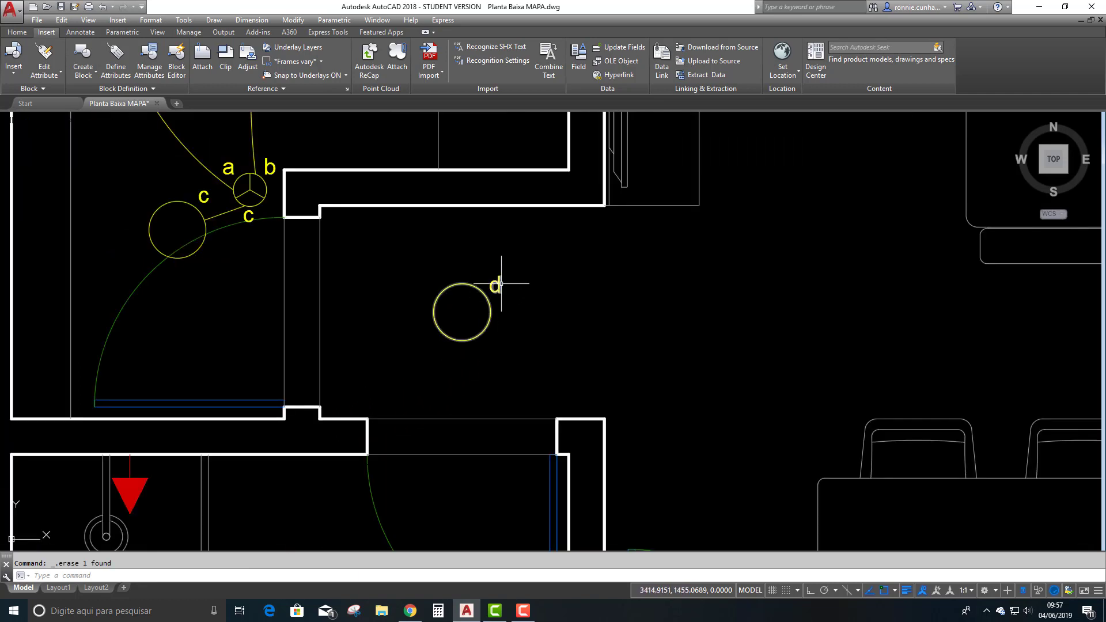
scroll(501, 283, "down", 1)
scroll(501, 283, "up", 3)
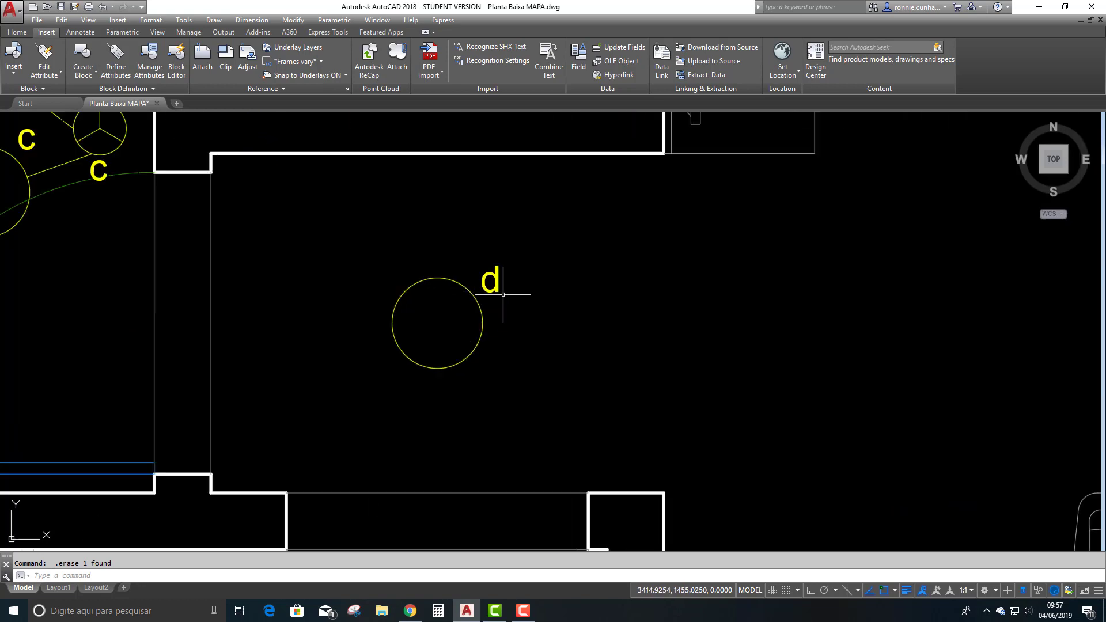
scroll(434, 313, "down", 5)
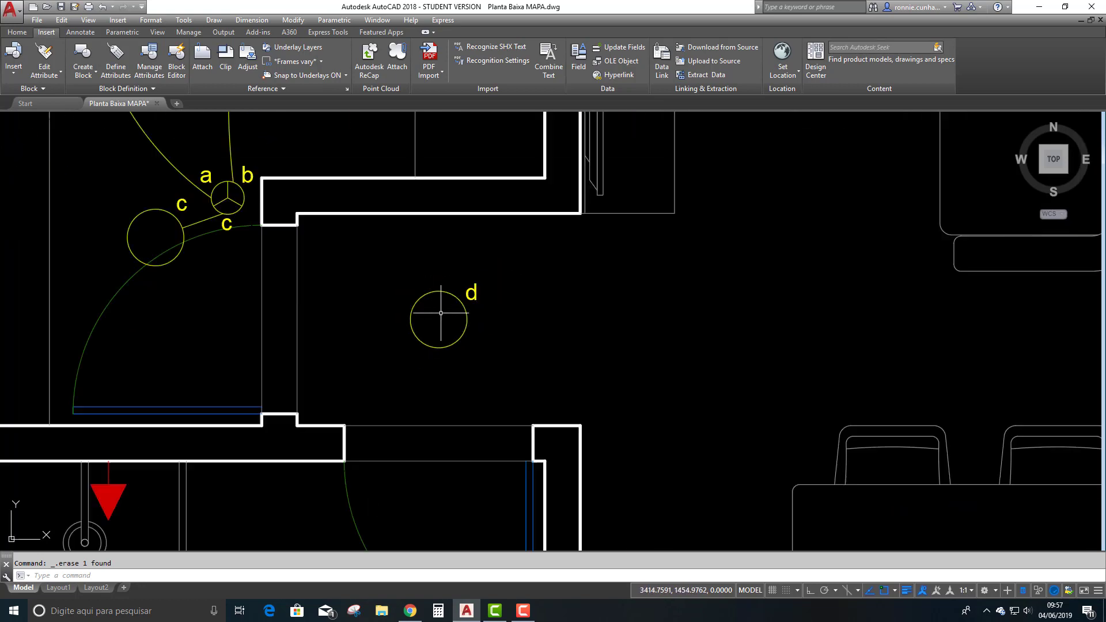
scroll(441, 313, "up", 2)
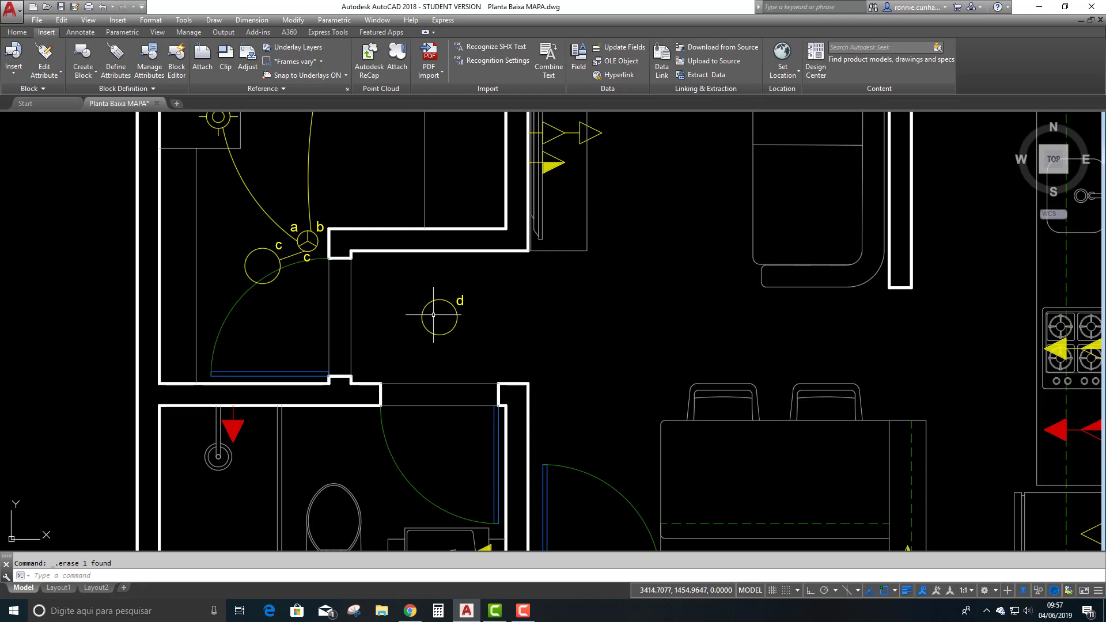
scroll(438, 337, "up", 3)
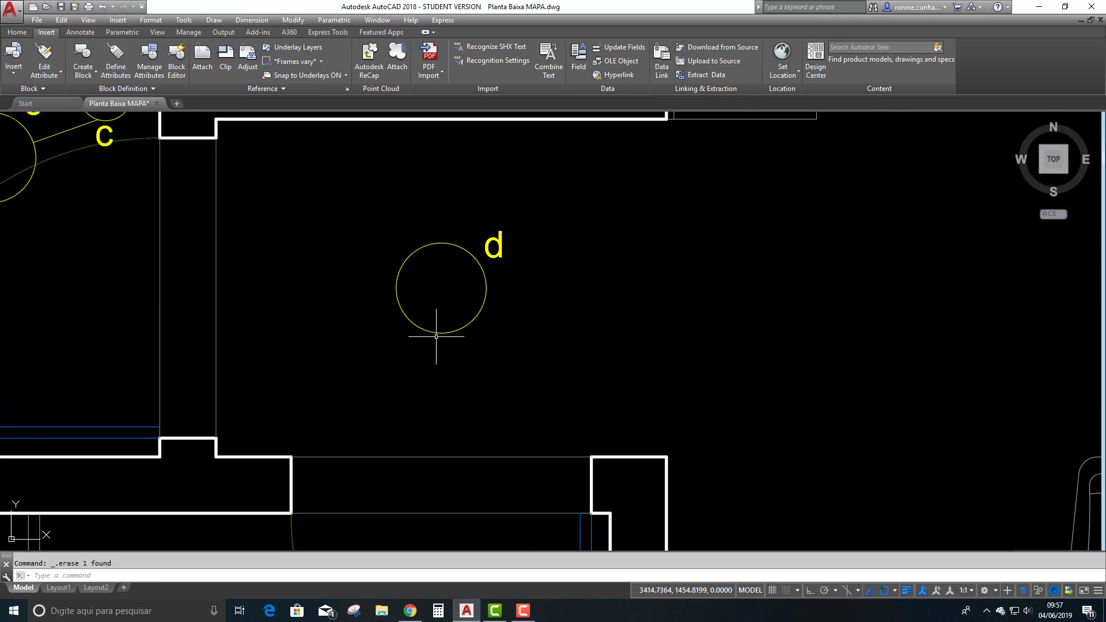
scroll(513, 294, "down", 2)
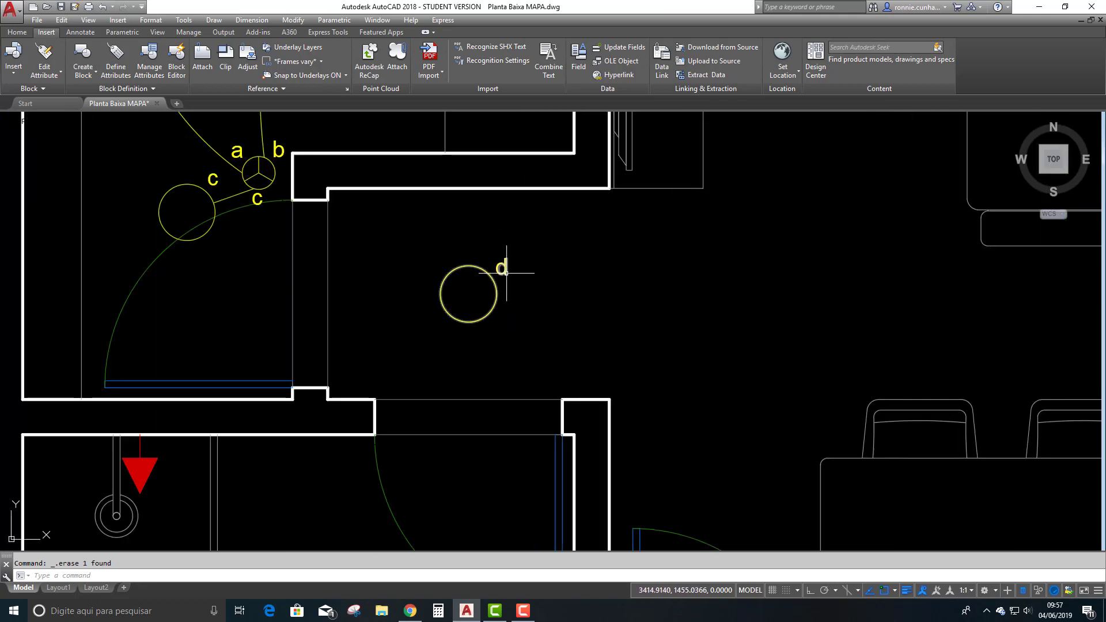
- Edit the hallway ceiling light's section attribute, trying "x" and "z" and finishing with "r"
left_click(505, 272)
double_click(505, 272)
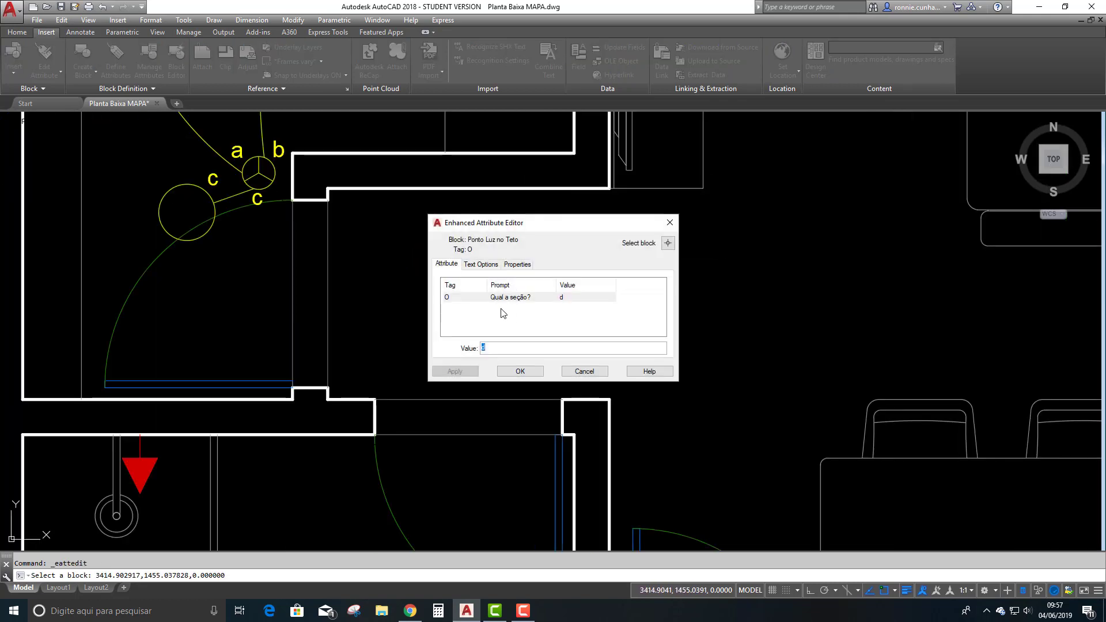
left_click_drag(531, 227, 705, 170)
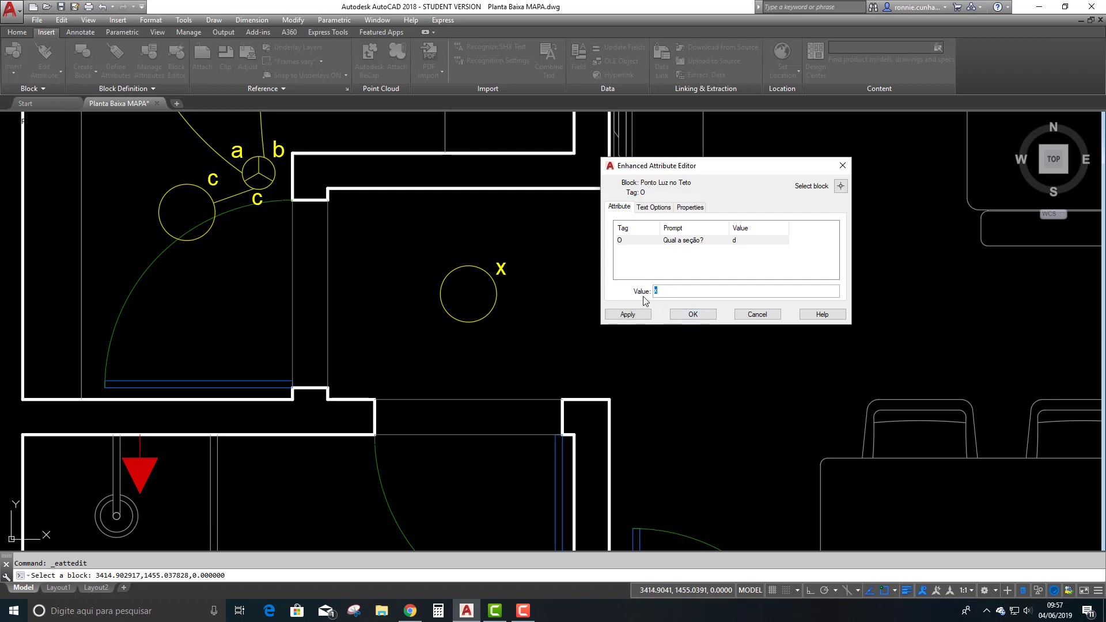
left_click(693, 314)
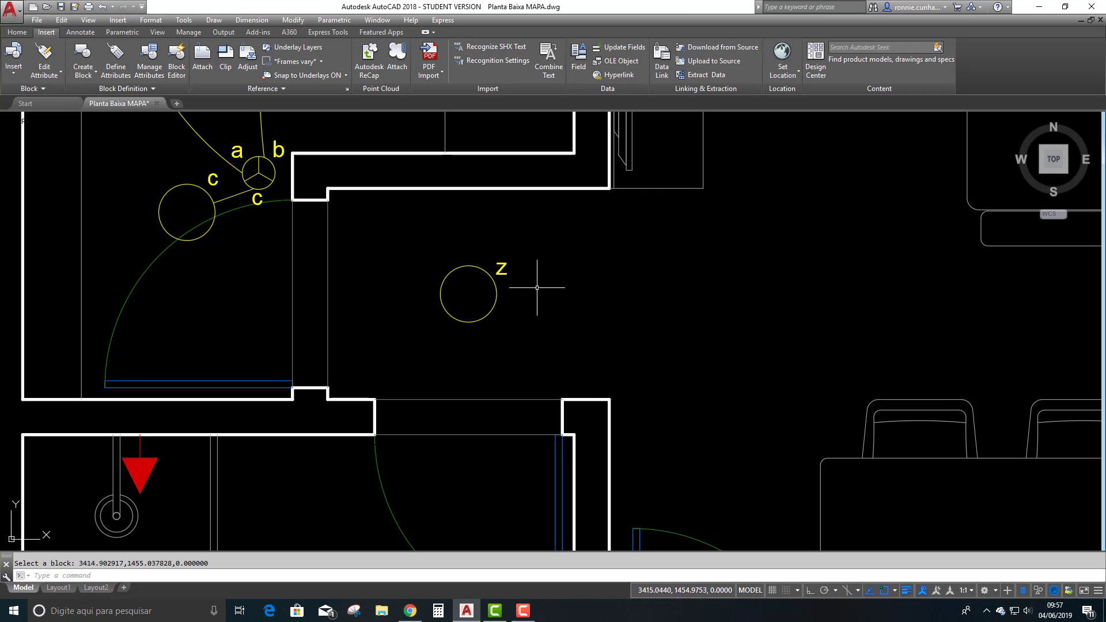
double_click(499, 270)
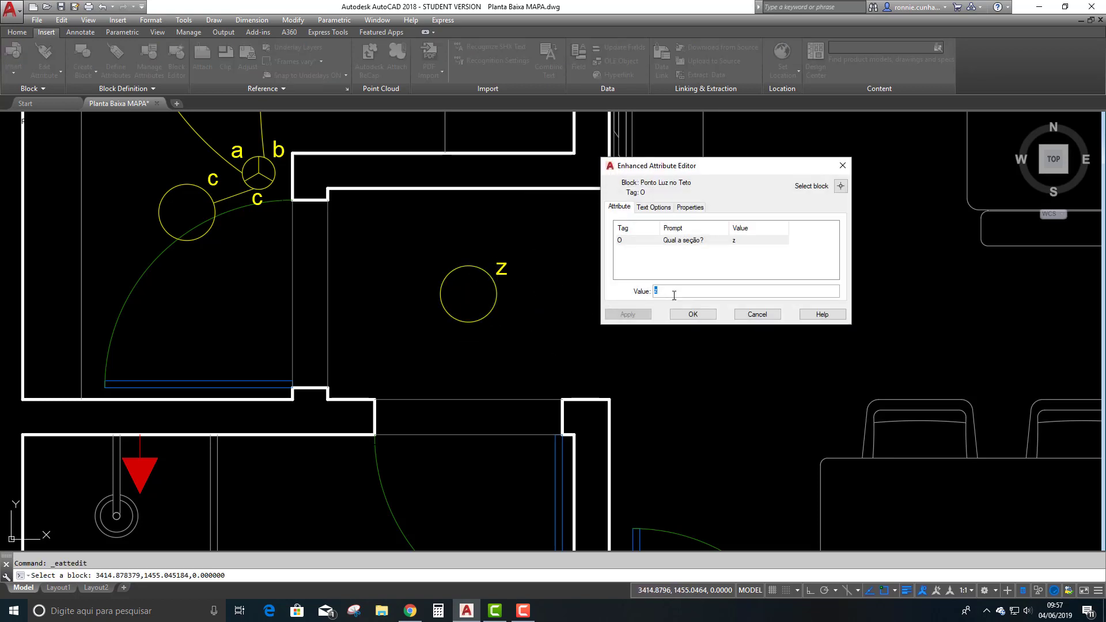
left_click(685, 314)
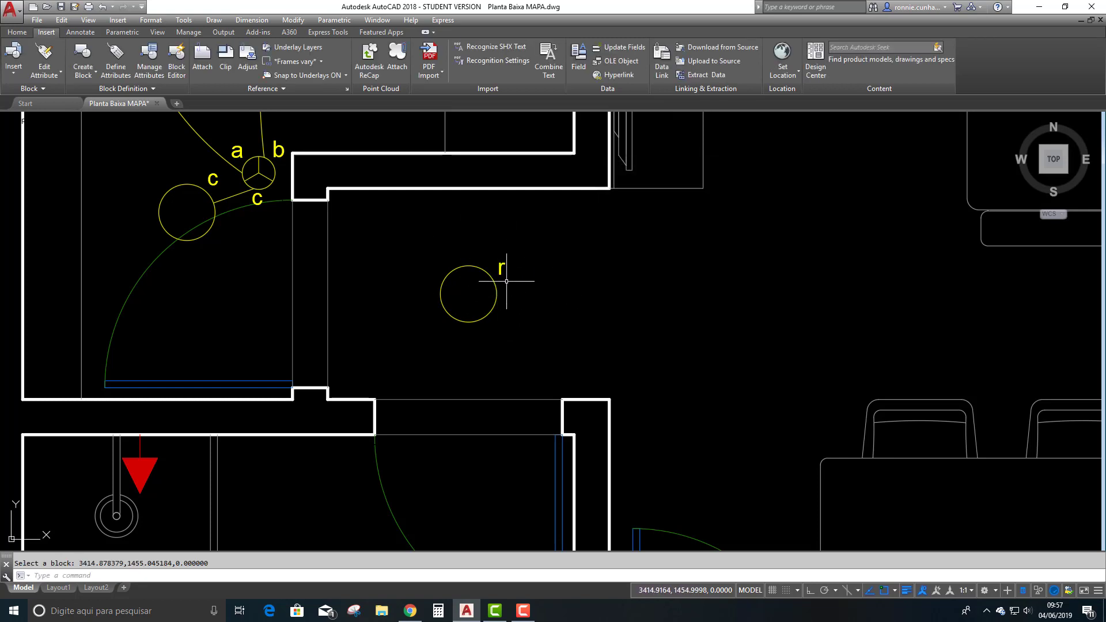
- Copy the hallway ceiling light marked "r" horizontally about 0.85 units toward the living area
left_click(17, 32)
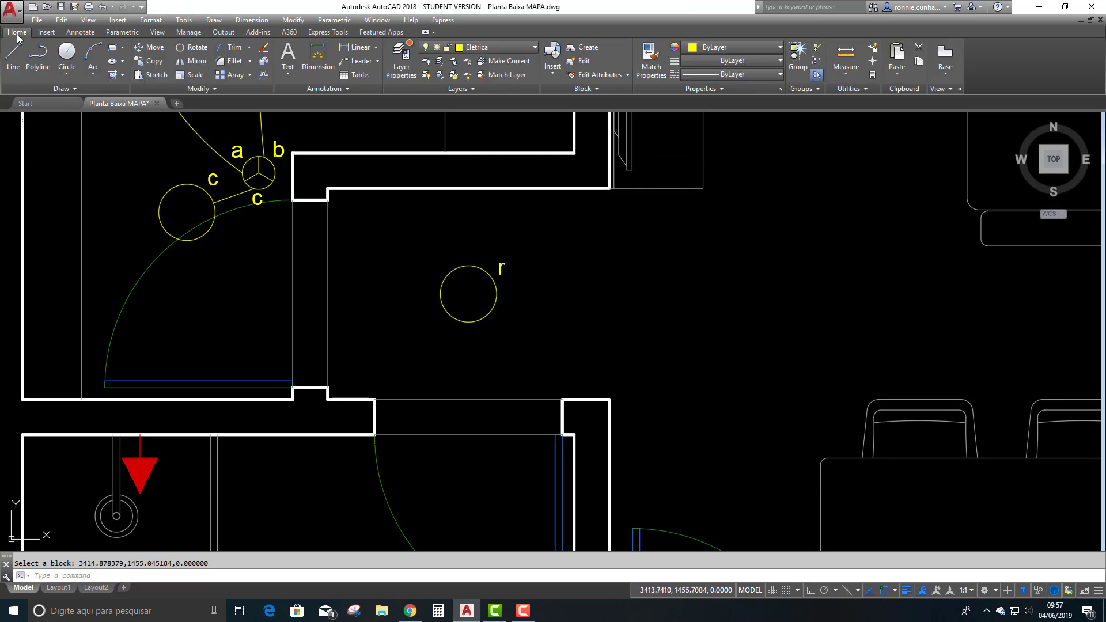
left_click(151, 60)
left_click(496, 295)
key("Return")
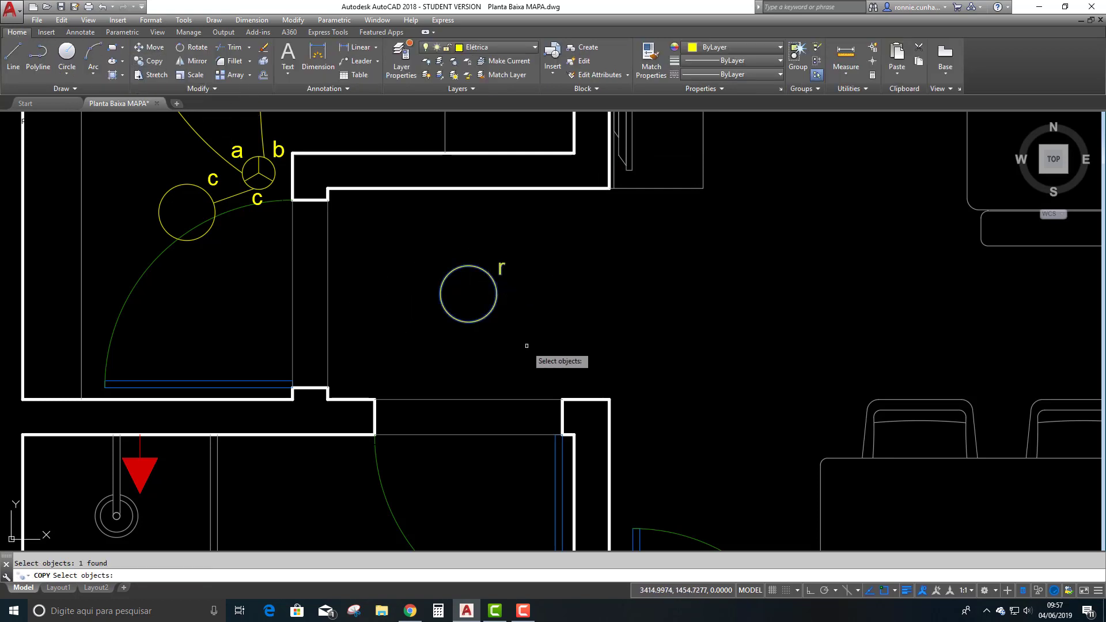
left_click(491, 338)
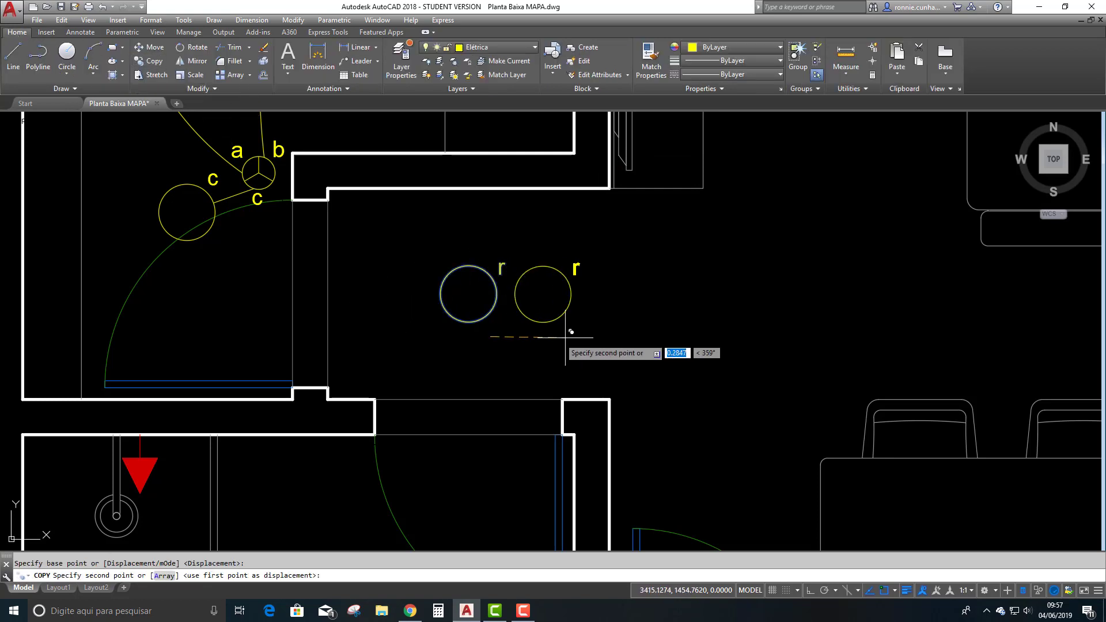
left_click(691, 337)
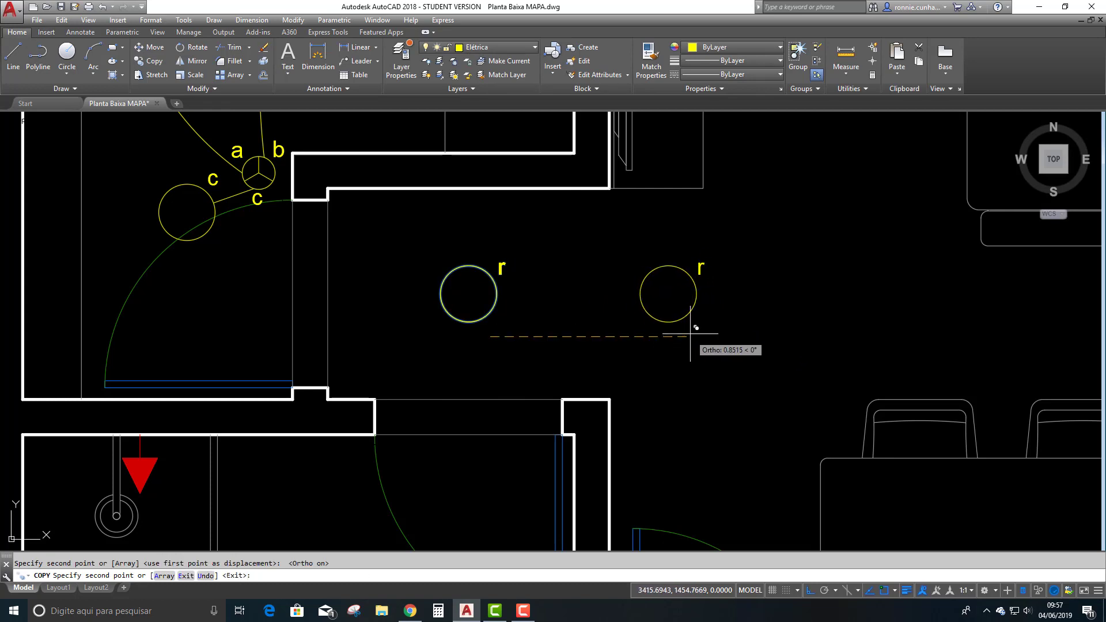
key("Escape")
- Change the copied ceiling light's section attribute to "t"
double_click(702, 267)
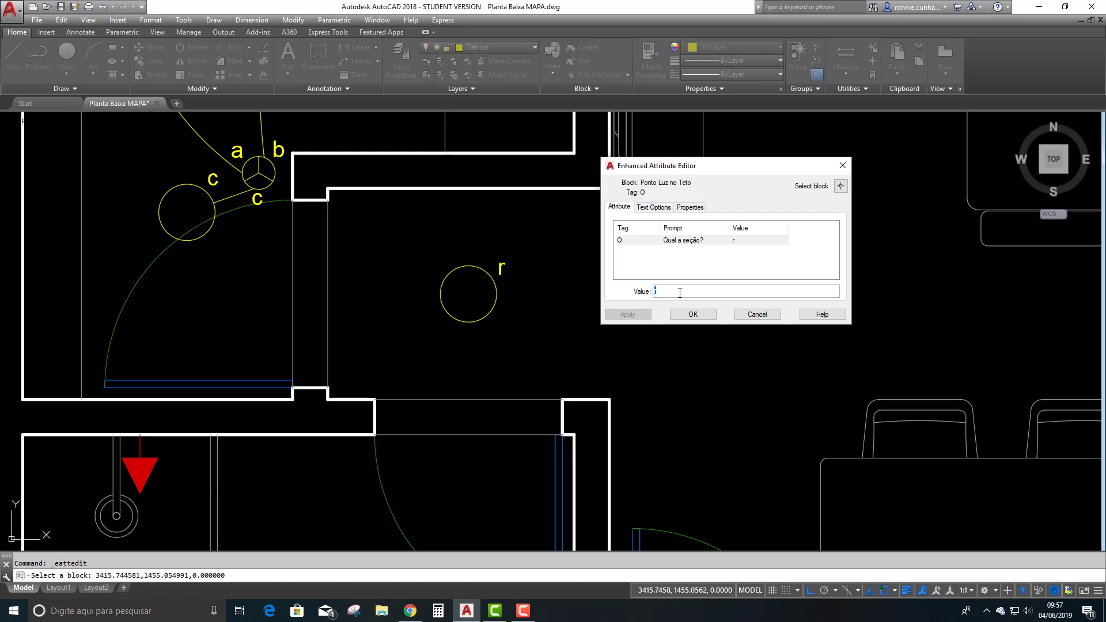
type("t")
left_click(694, 316)
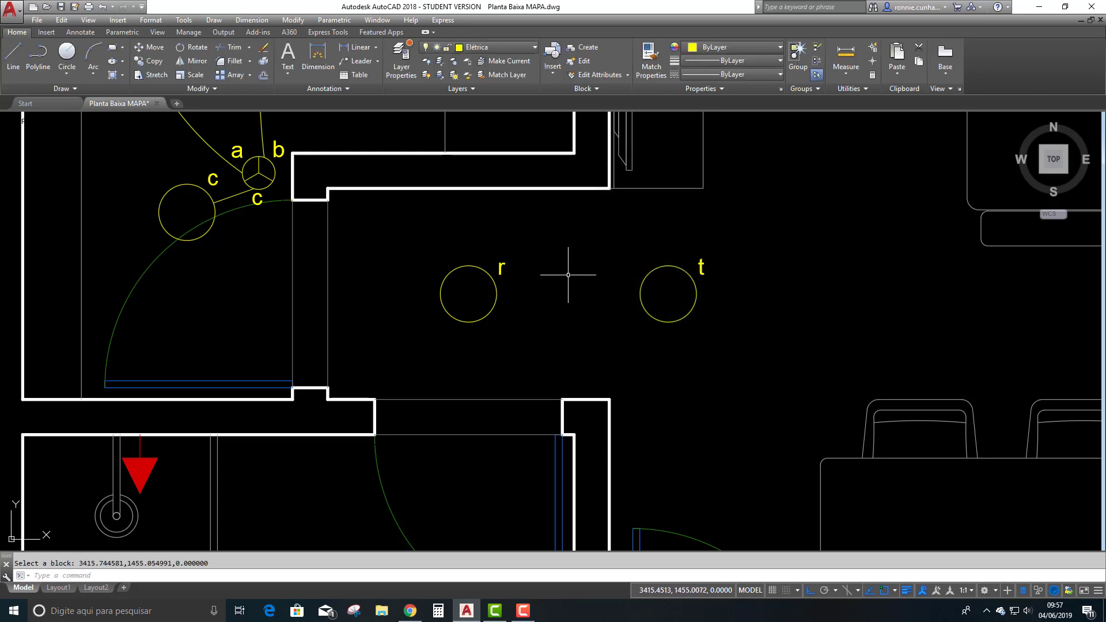
- Insert a "Ponto Luz no Teto" block between and slightly below the two hallway lights, with section "s"
left_click(47, 32)
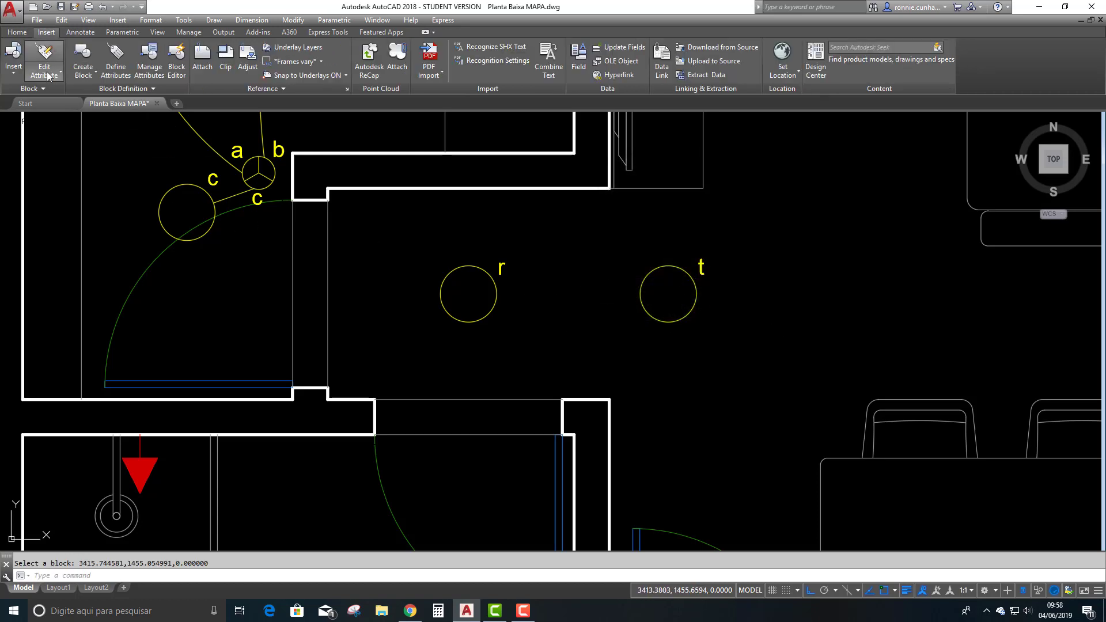
left_click(12, 66)
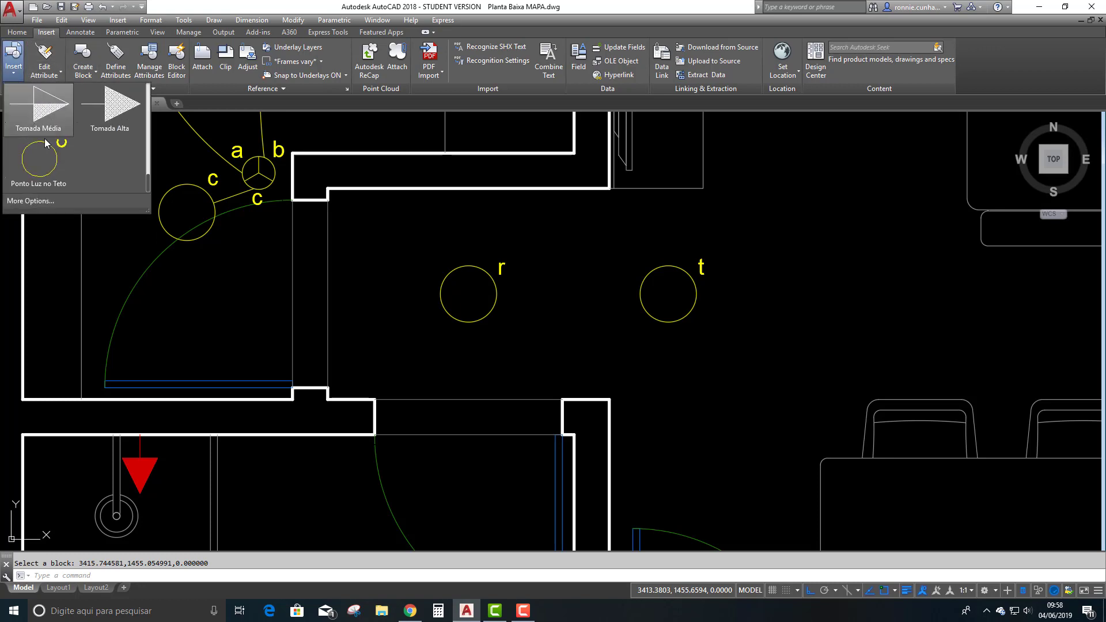
left_click(47, 176)
left_click(581, 368)
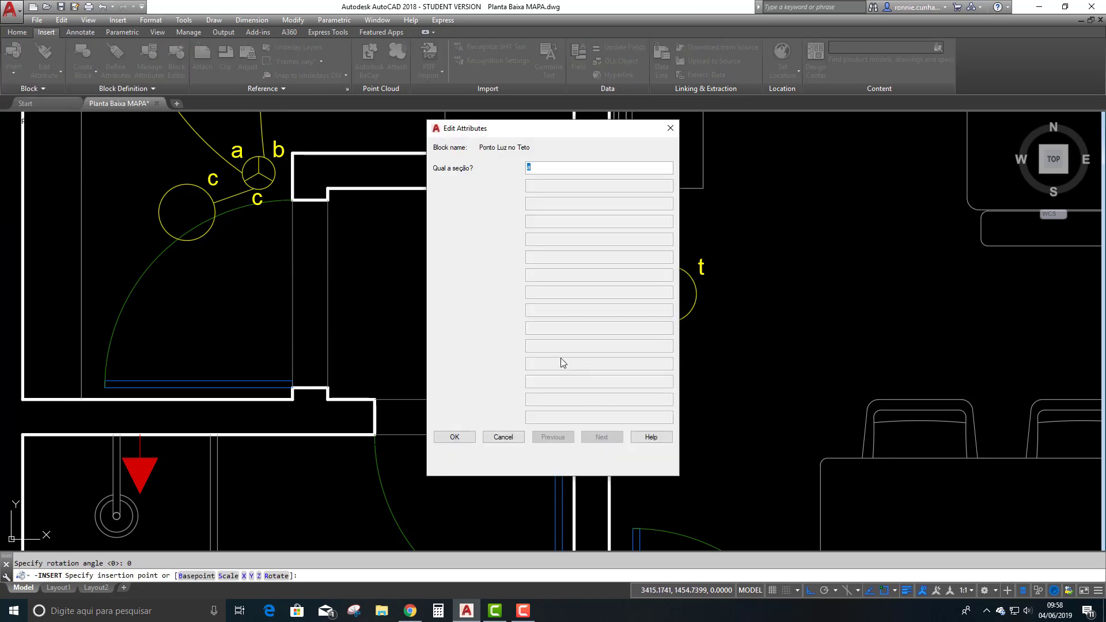
type("s")
left_click(454, 436)
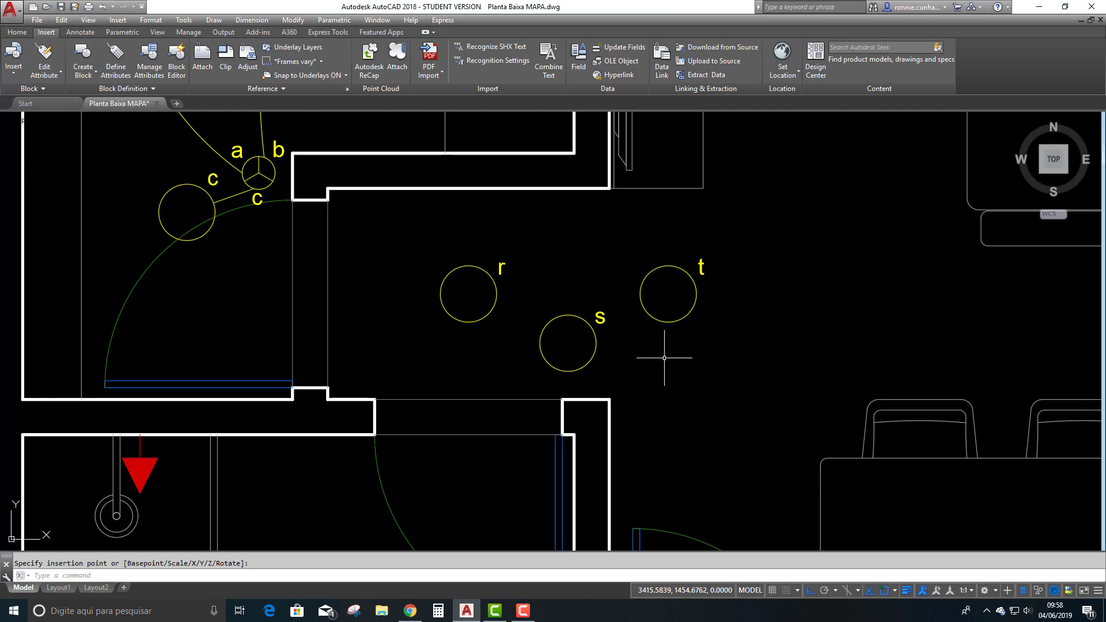
- Examine the section letters on the switch symbols above the plan and on the three-section switch by the bedroom door
scroll(549, 359, "down", 4)
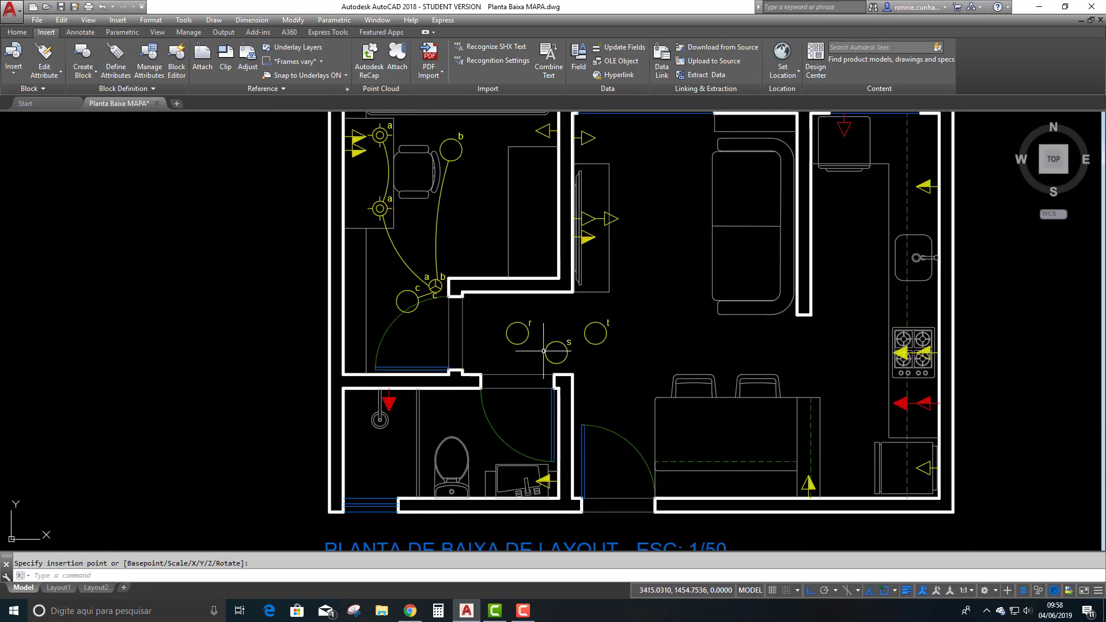
scroll(406, 321, "down", 3)
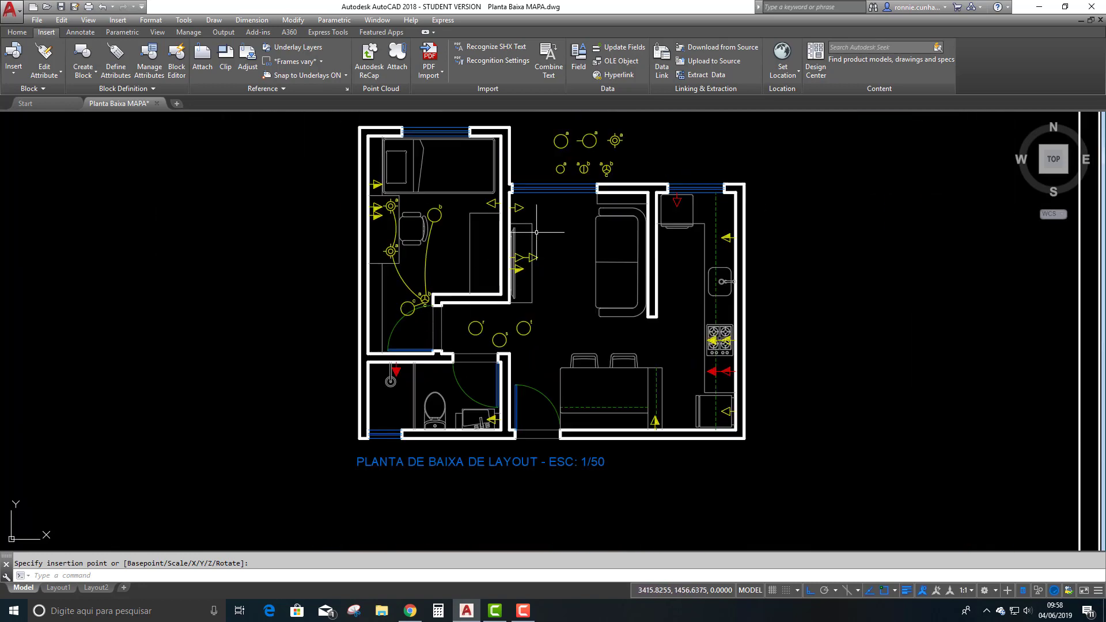
scroll(609, 142, "up", 5)
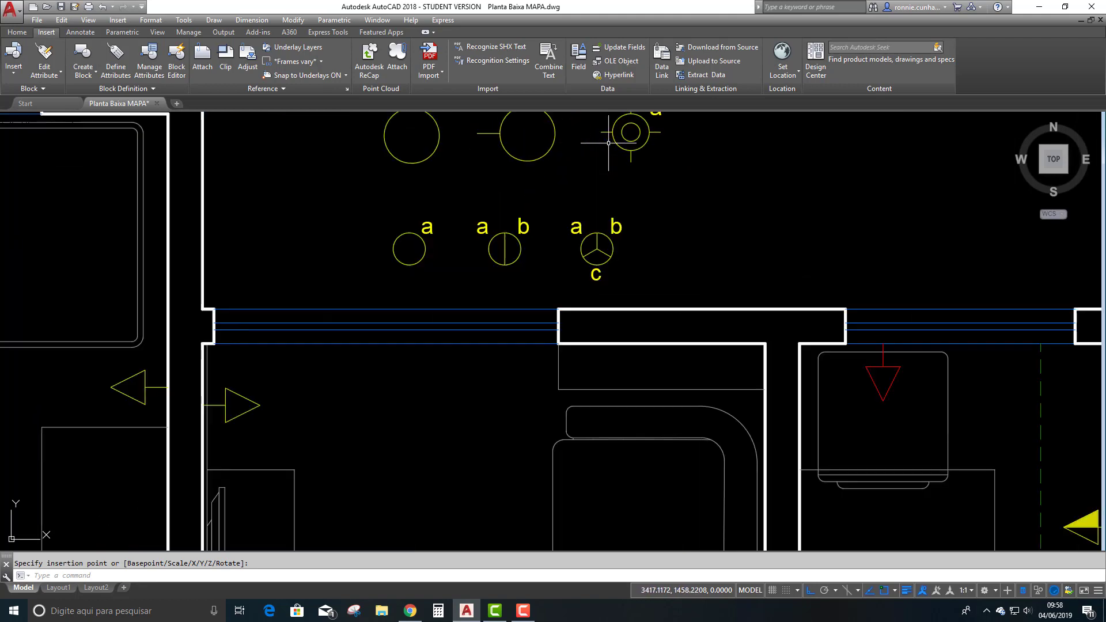
left_click(518, 227)
left_click(483, 229)
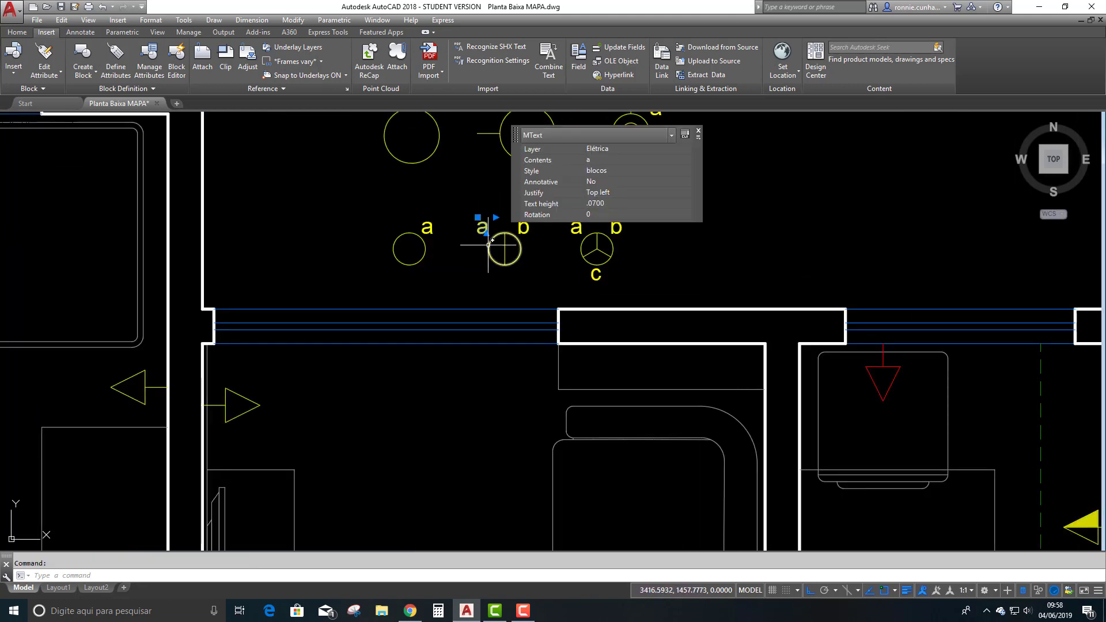
key("Escape")
scroll(532, 232, "up", 2)
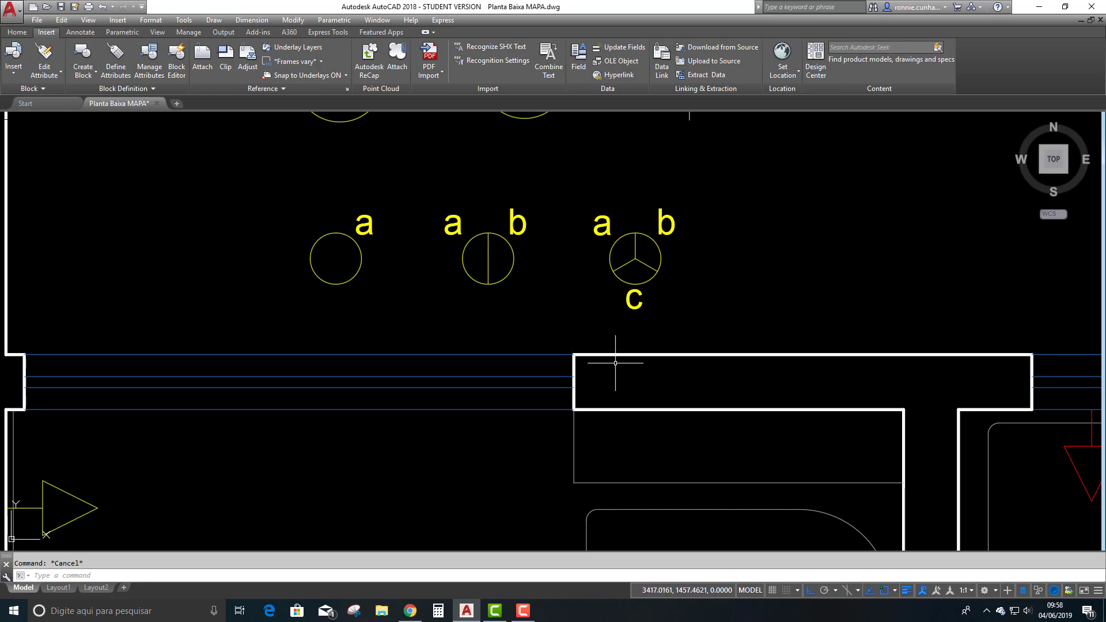
scroll(632, 254, "down", 5)
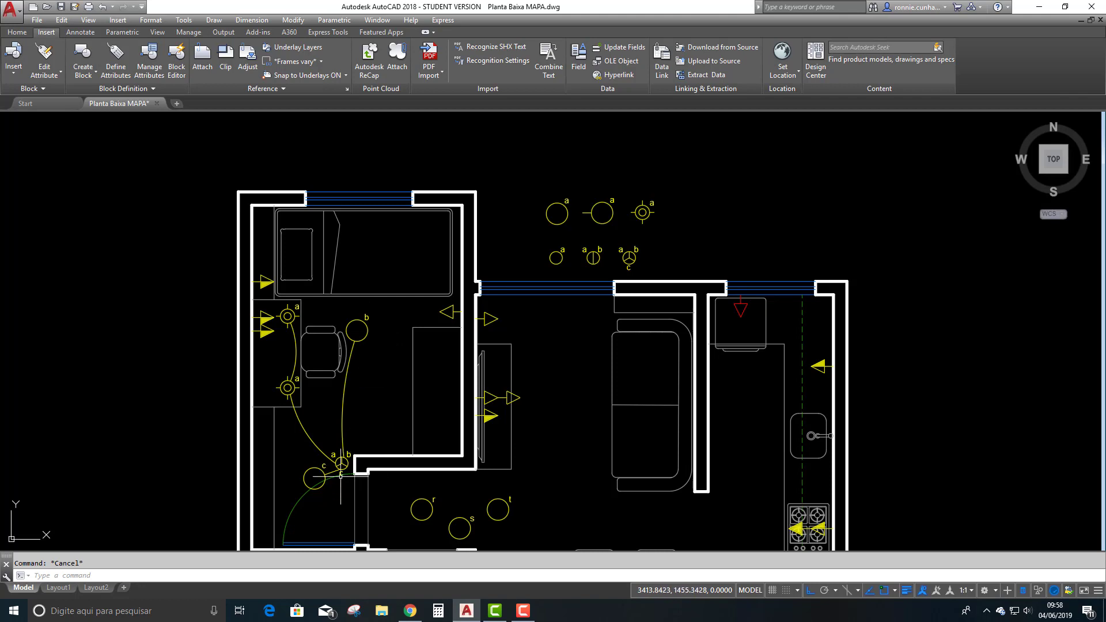
scroll(339, 473, "up", 4)
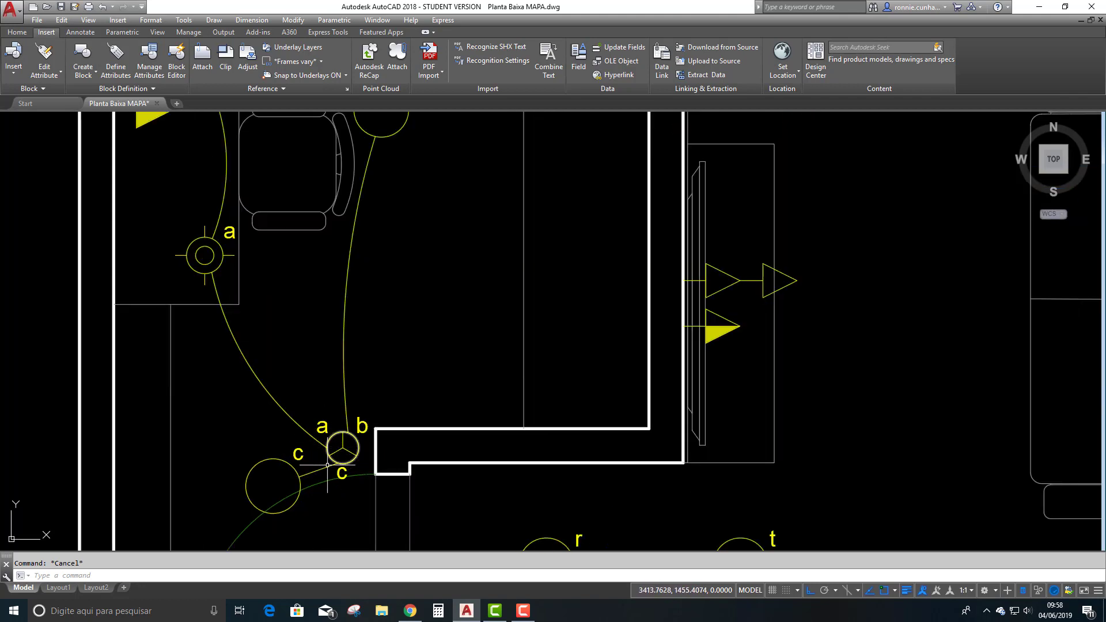
scroll(351, 466, "down", 8)
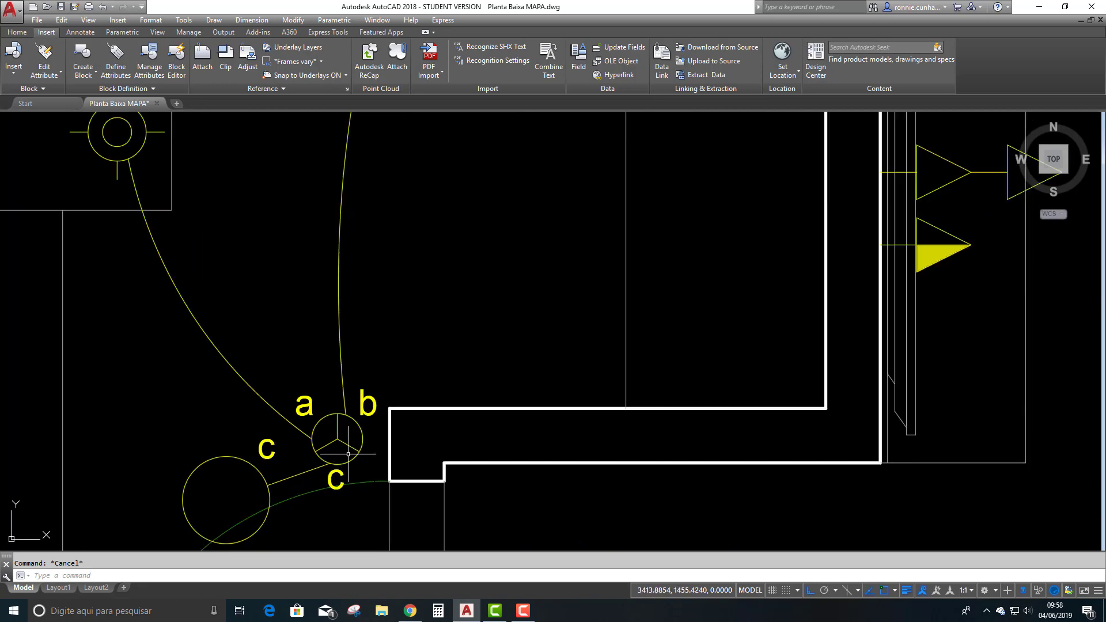
scroll(401, 391, "up", 6)
scroll(401, 391, "up", 2)
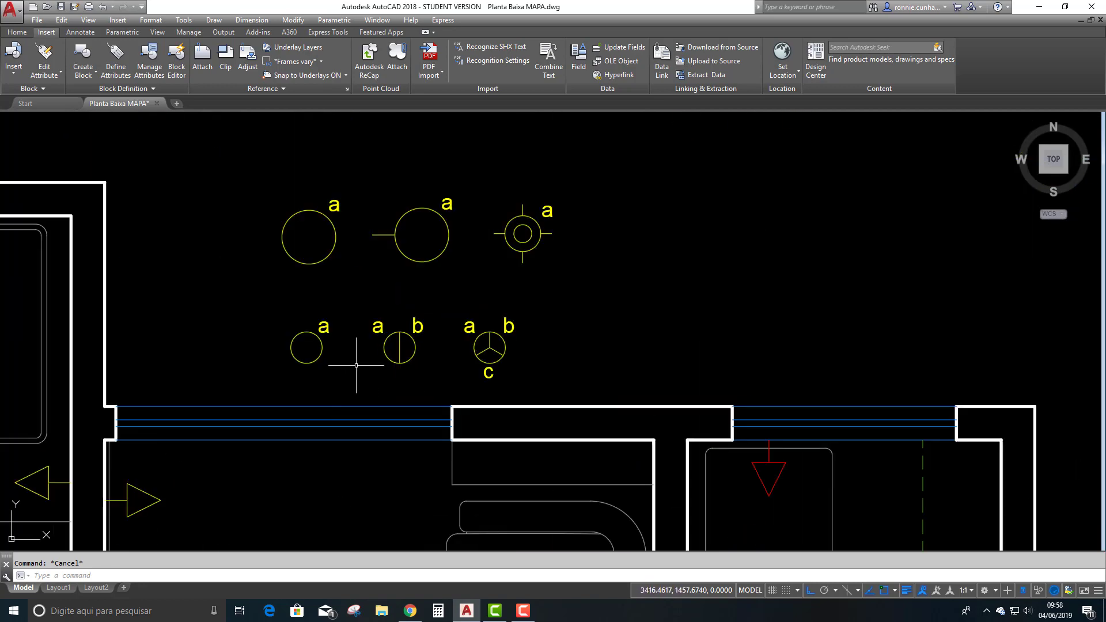
scroll(400, 362, "down", 5)
scroll(487, 370, "up", 7)
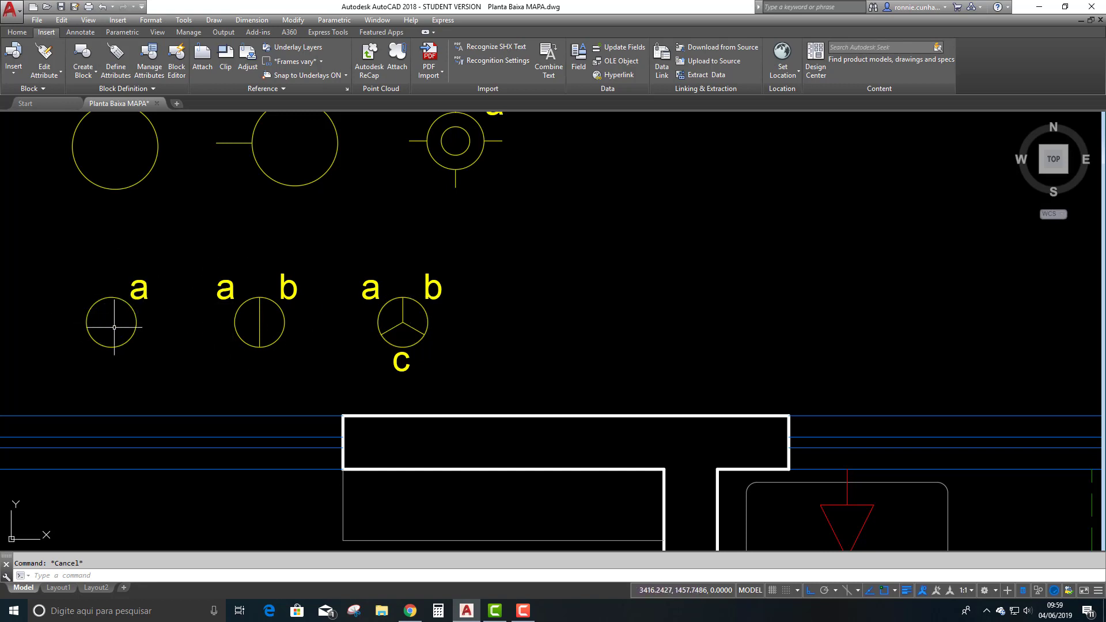
scroll(361, 323, "down", 2)
scroll(207, 315, "up", 2)
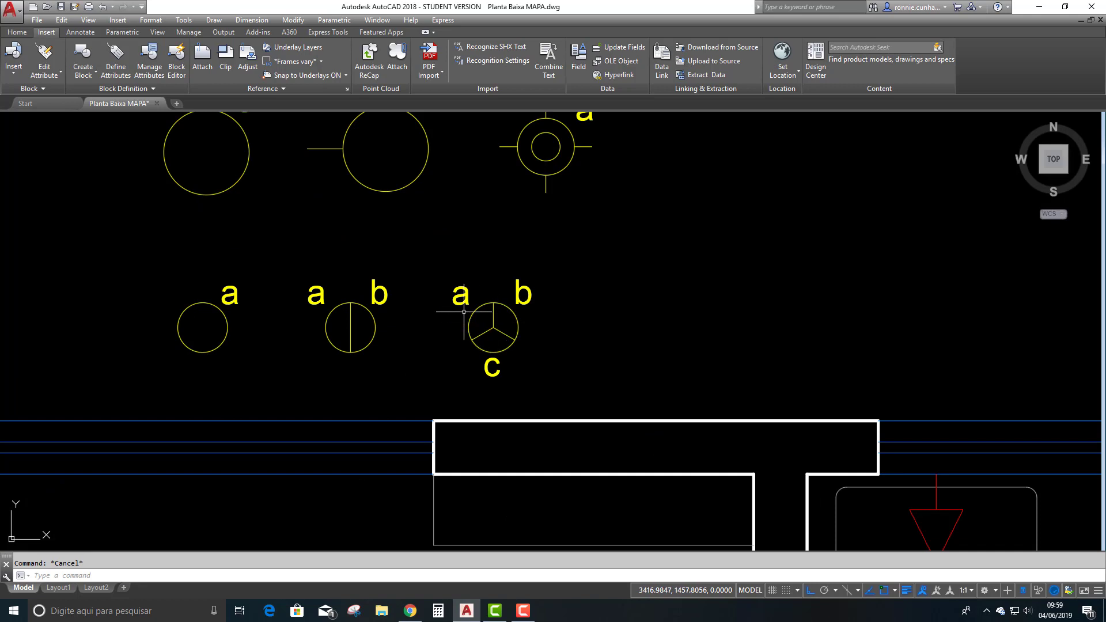
- Copy the three switch symbols above the plan, with their letters, horizontally about 1.40 units to an empty area beside them
scroll(239, 298, "down", 4)
left_click(17, 32)
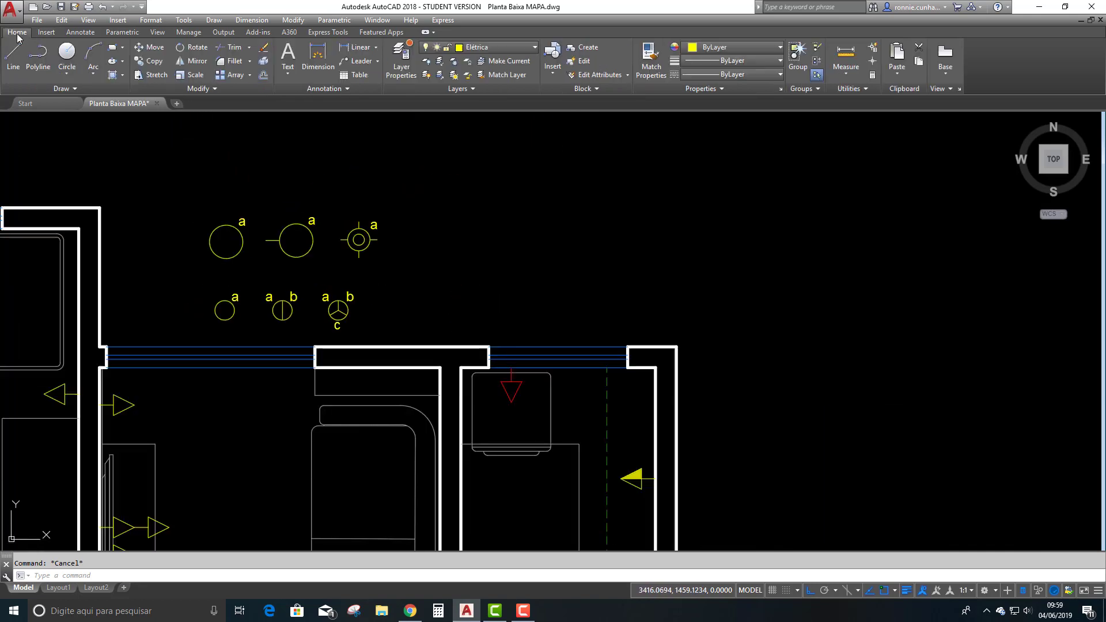
left_click(151, 61)
left_click(205, 277)
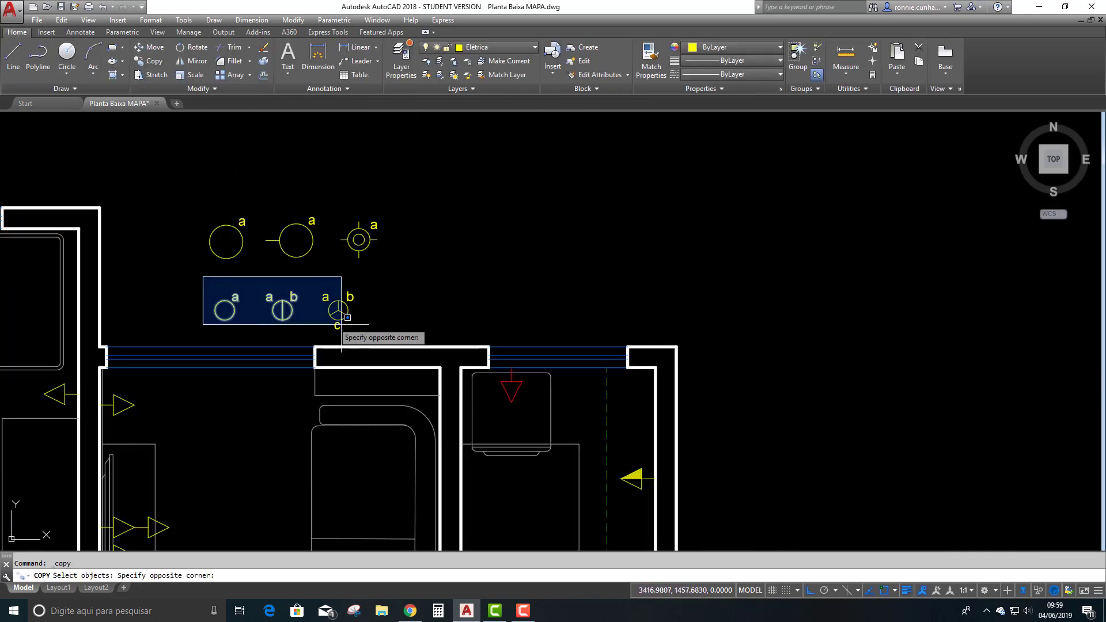
left_click(376, 338)
key("Return")
left_click(376, 334)
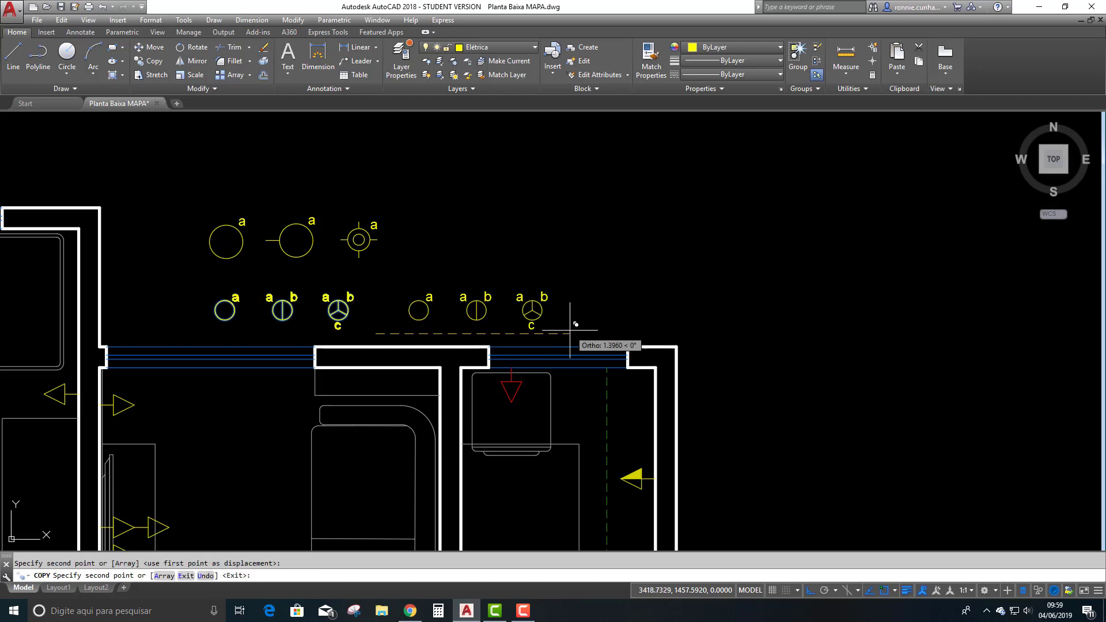
left_click(575, 325)
key("Return")
- Erase all the section letters "a", "b" and "c" from the three copied switch symbols
scroll(497, 307, "up", 3)
left_click(330, 284)
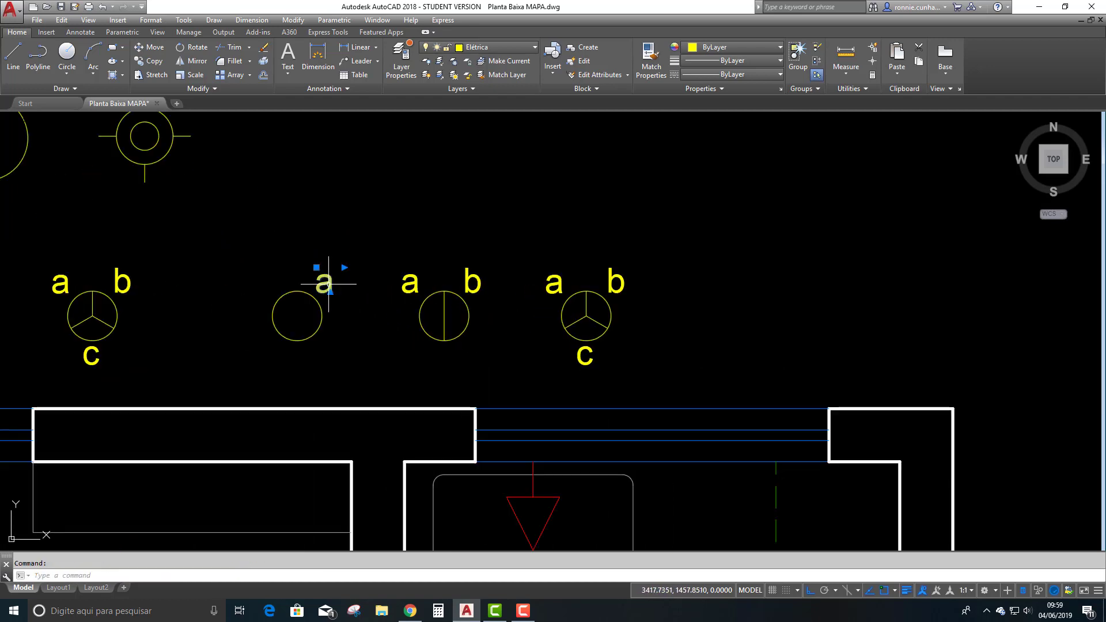
key("Delete")
left_click(409, 282)
key("Delete")
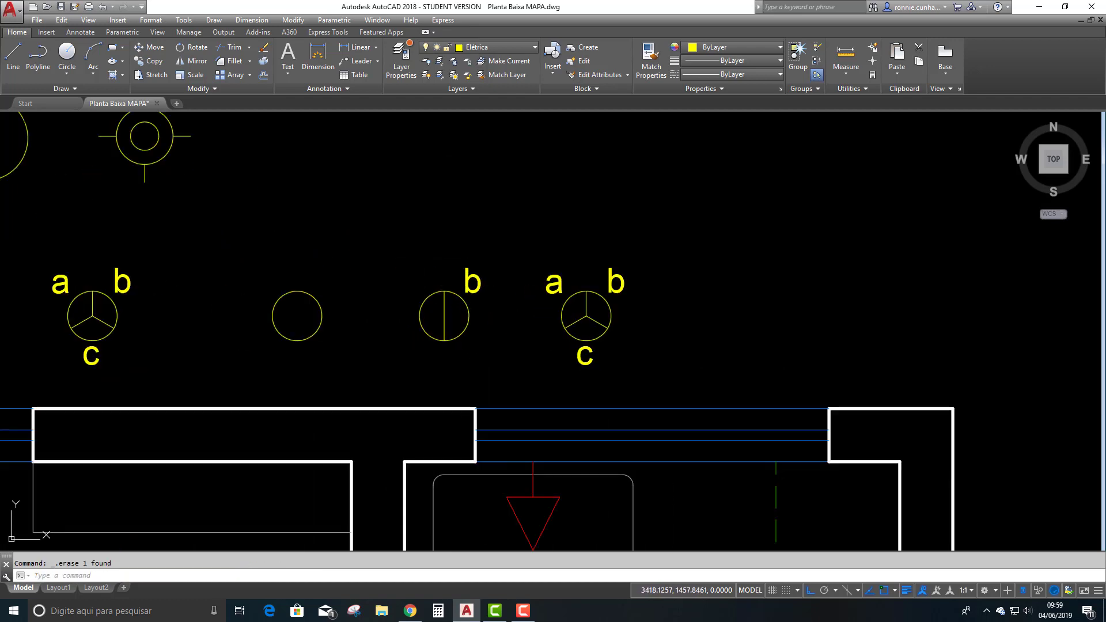
left_click(472, 282)
key("Delete")
left_click(558, 290)
key("Delete")
left_click(618, 282)
key("Delete")
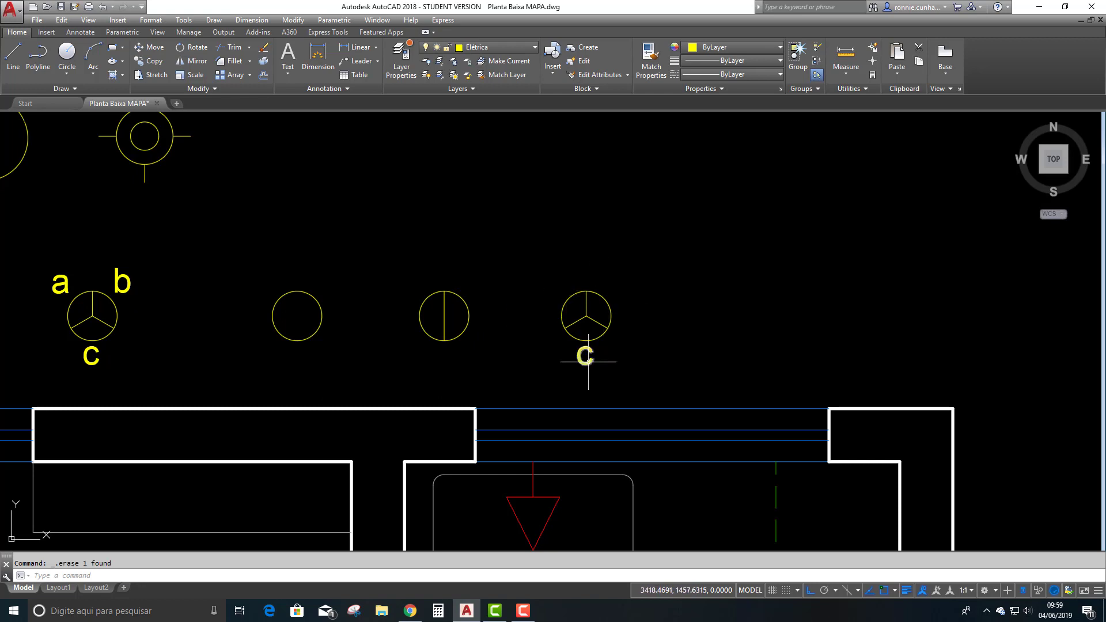
left_click(587, 358)
key("Delete")
- Change the letter "b" of the original two-section switch symbol to "r"
scroll(580, 309, "down", 5)
scroll(569, 325, "up", 4)
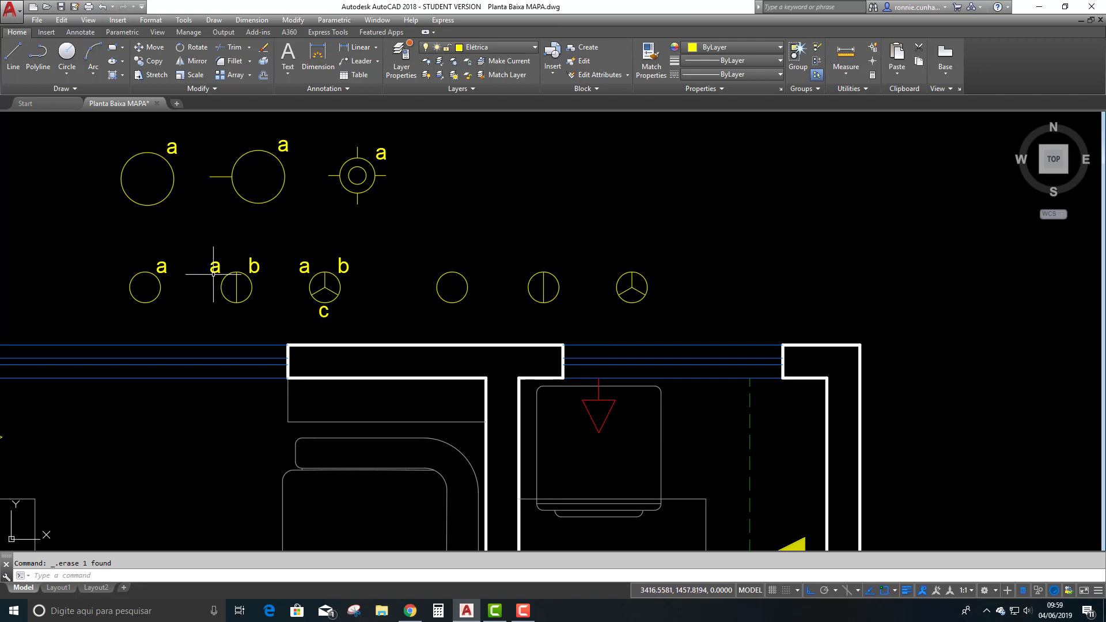
left_click(254, 266)
double_click(254, 266)
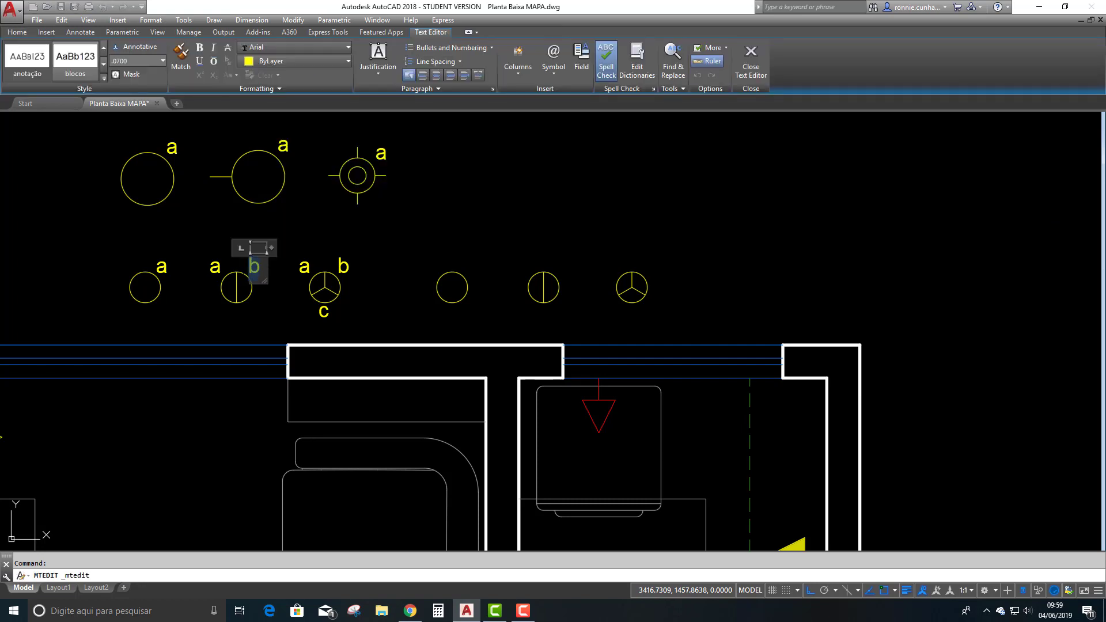
left_click(313, 251)
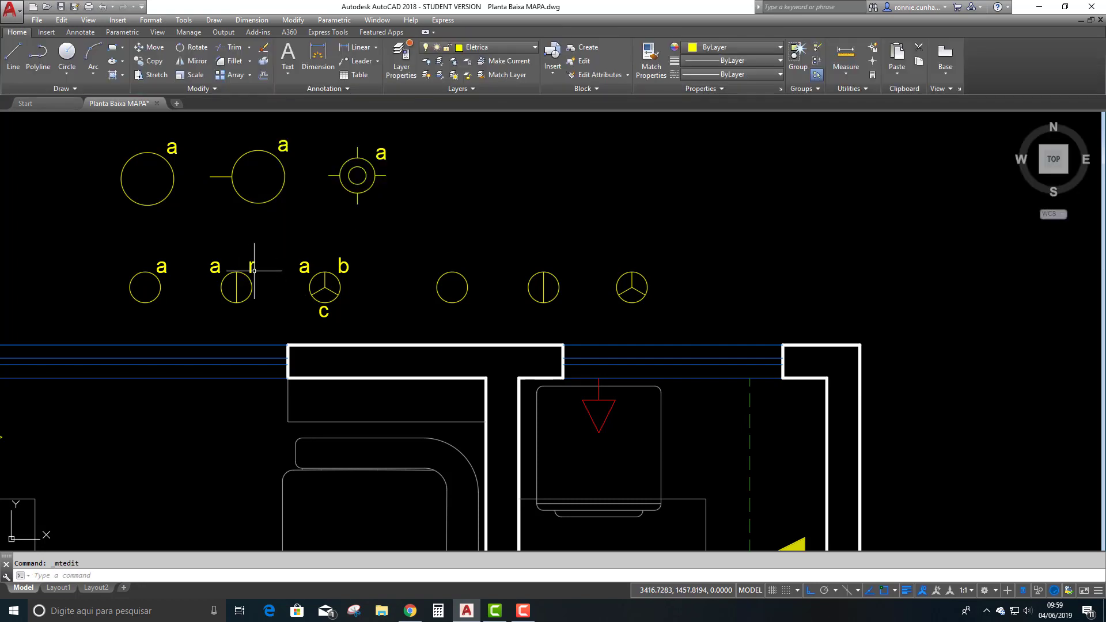
left_click(143, 50)
left_click(170, 242)
left_click(288, 319)
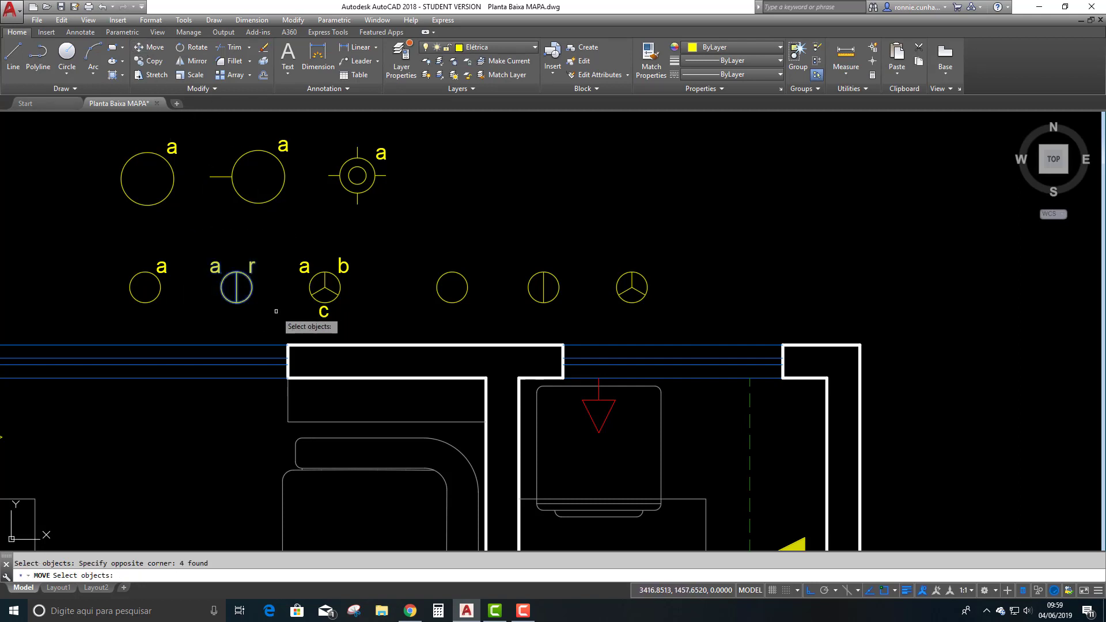
key("Return")
left_click(259, 314)
key("Escape")
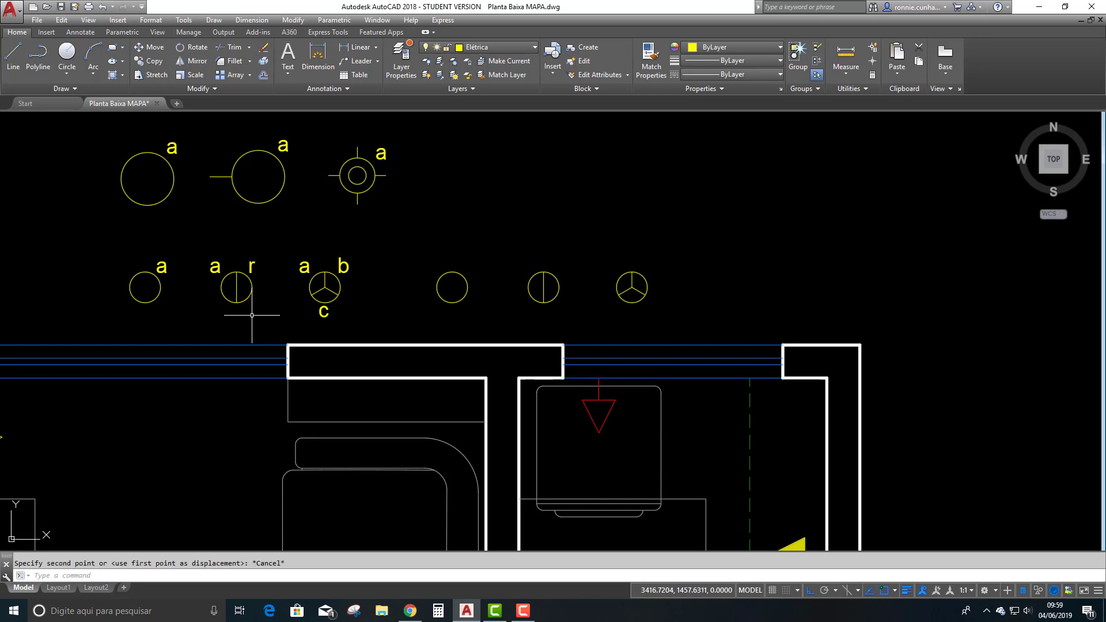
key("Escape")
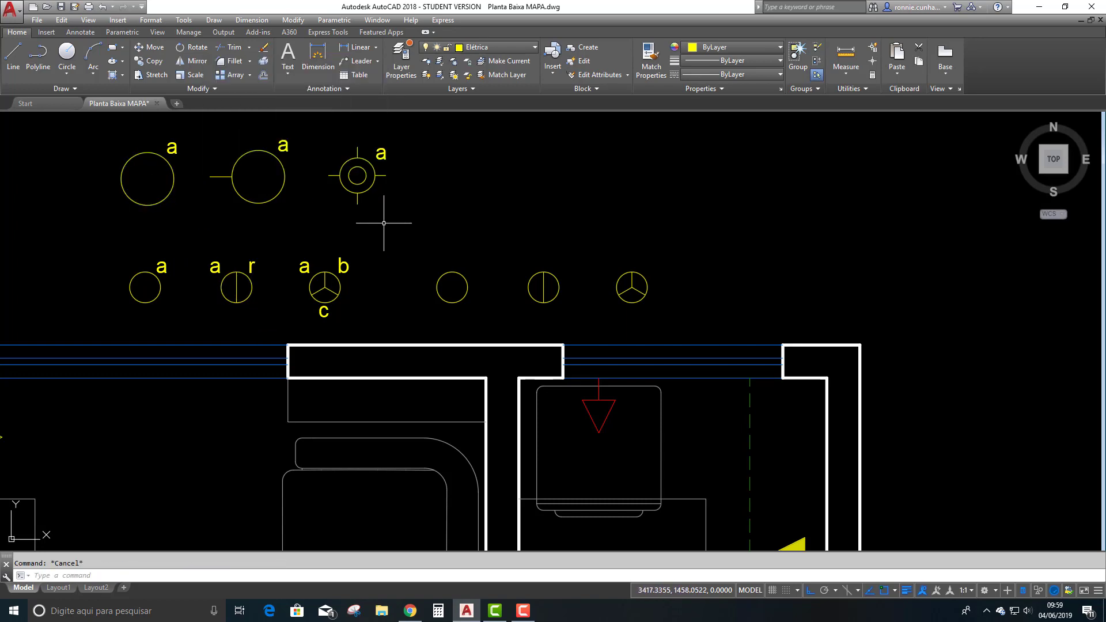
scroll(396, 212, "down", 5)
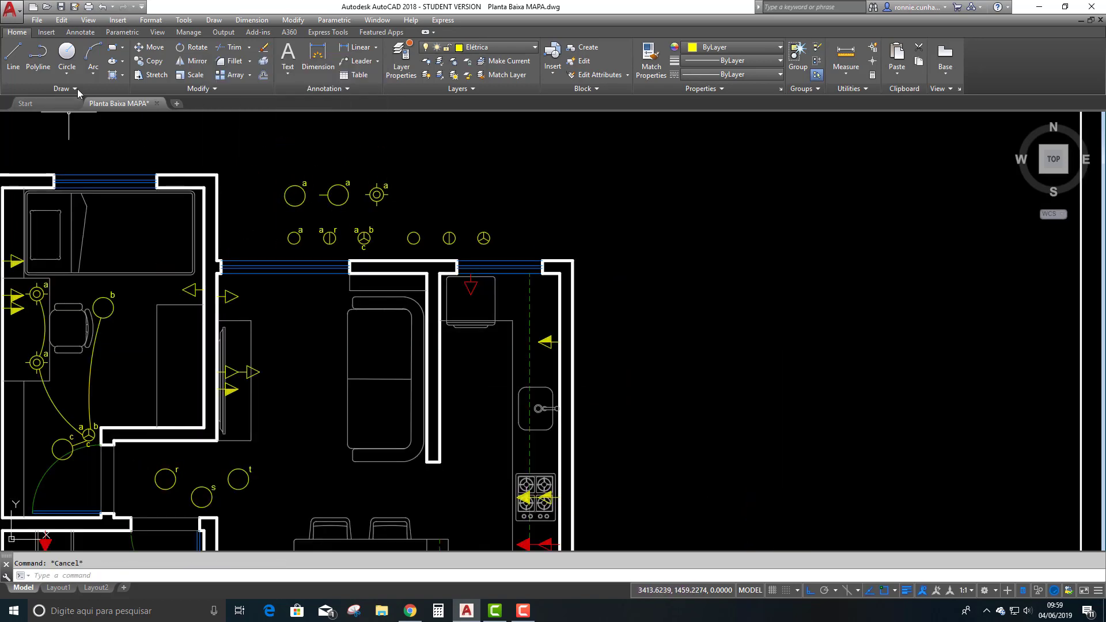
scroll(346, 288, "up", 2)
scroll(254, 381, "down", 4)
scroll(242, 455, "up", 10)
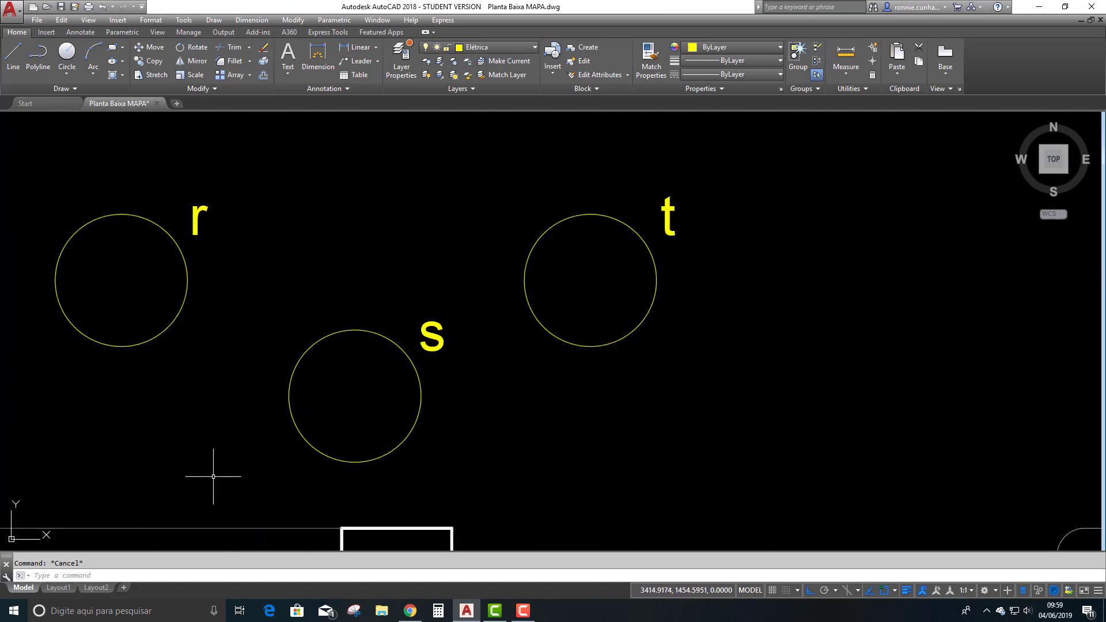
- Move the ceiling light block "r" horizontally past light "t" and back close to its original place
left_click(173, 317)
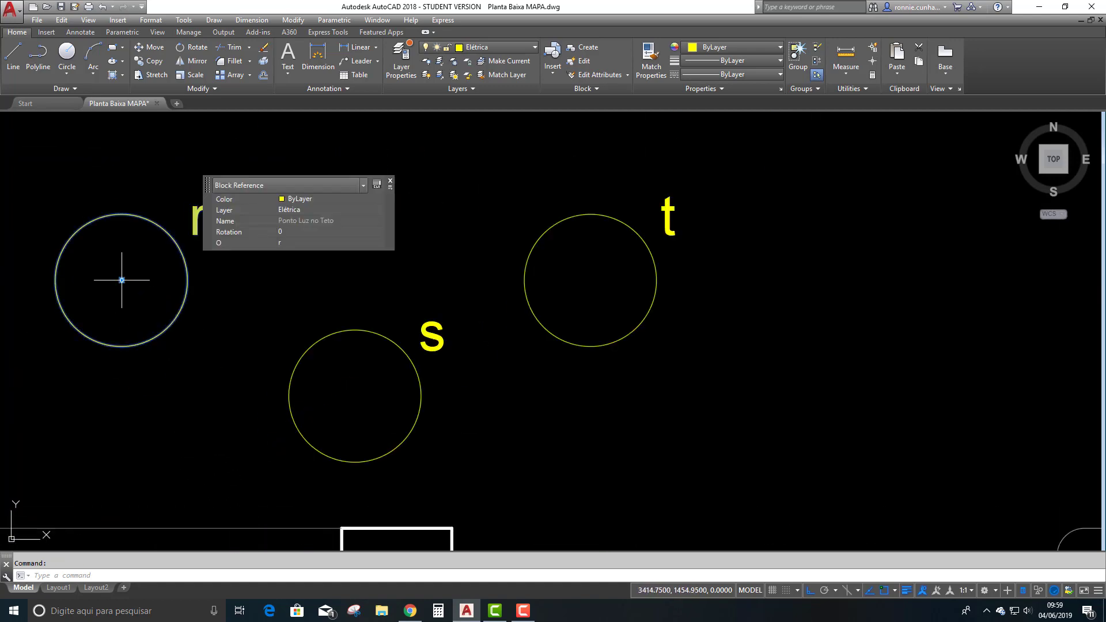
left_click(121, 280)
left_click(777, 375)
left_click(775, 280)
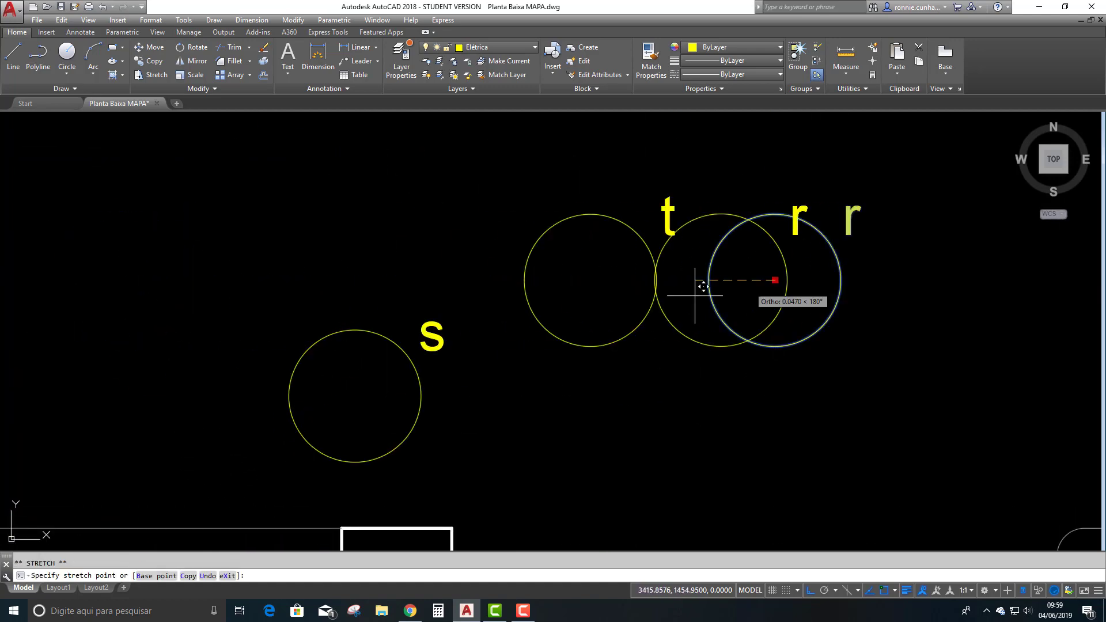
left_click(147, 317)
scroll(181, 296, "down", 6)
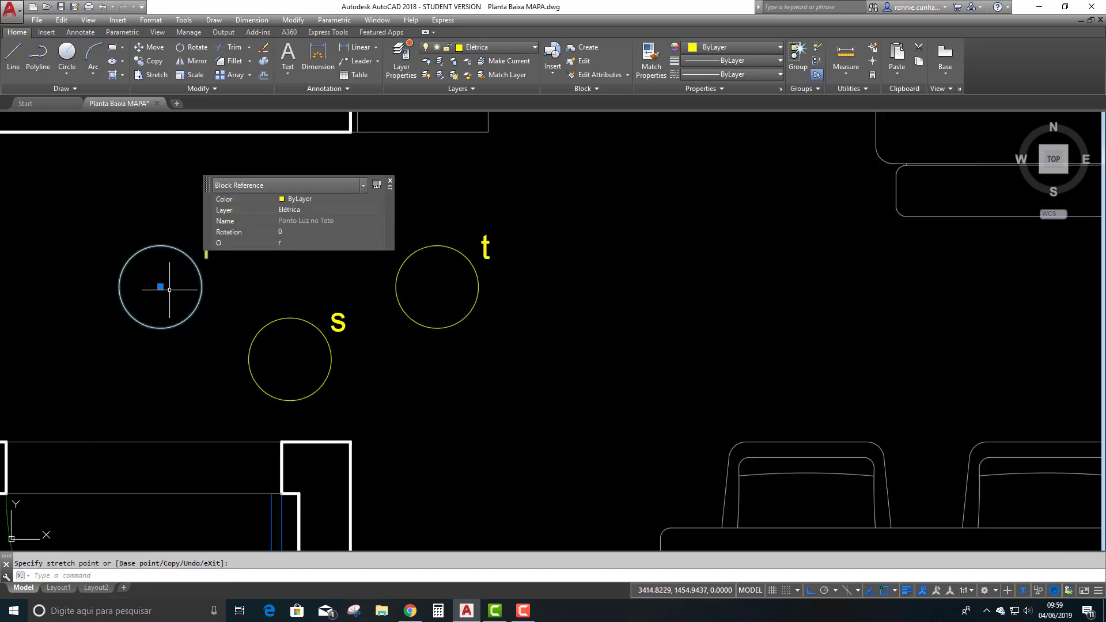
key("Escape")
- Define a middle-center attribute with tag "o", prompt "Qual a seção?" and default "a", and place it on the copied one-section switch's upper-right edge
scroll(163, 115, "up", 5)
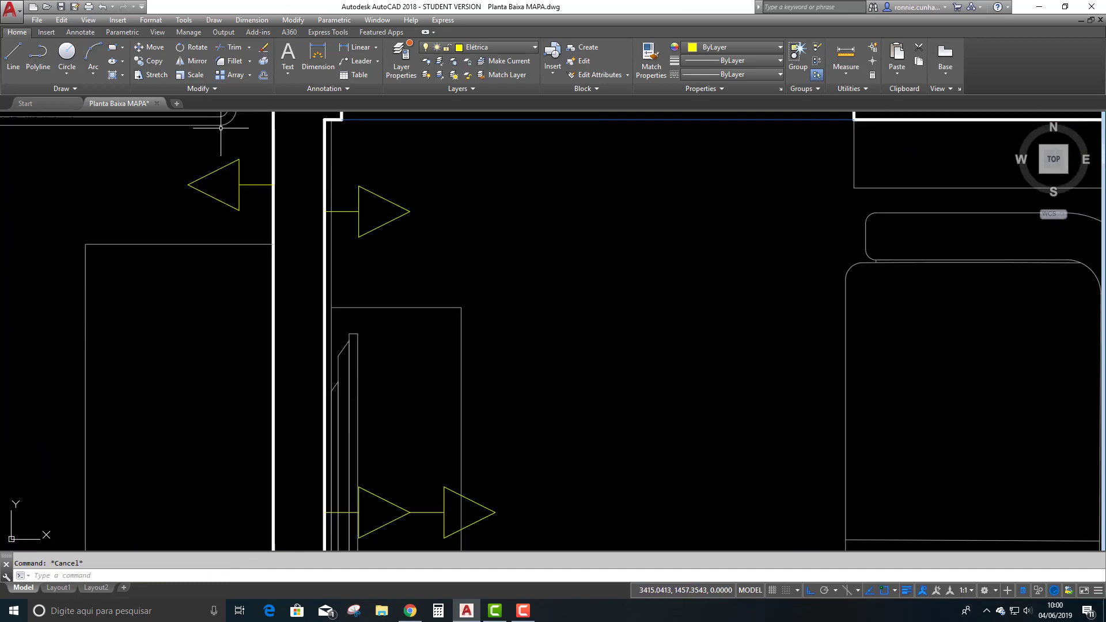
scroll(242, 254, "down", 9)
scroll(380, 340, "up", 8)
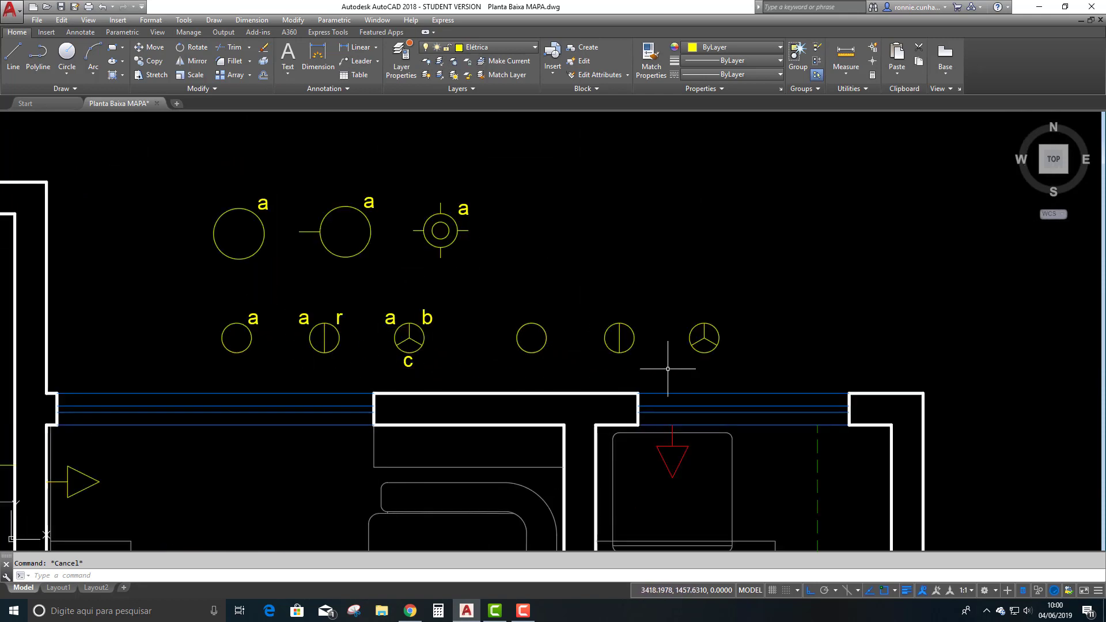
scroll(818, 362, "up", 2)
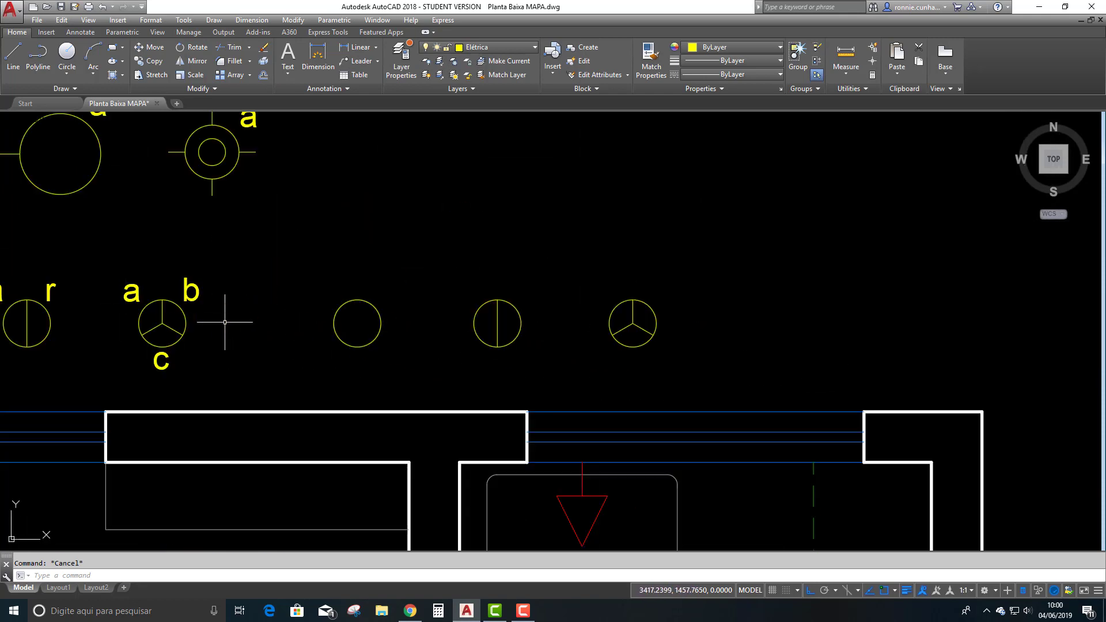
scroll(305, 322, "up", 2)
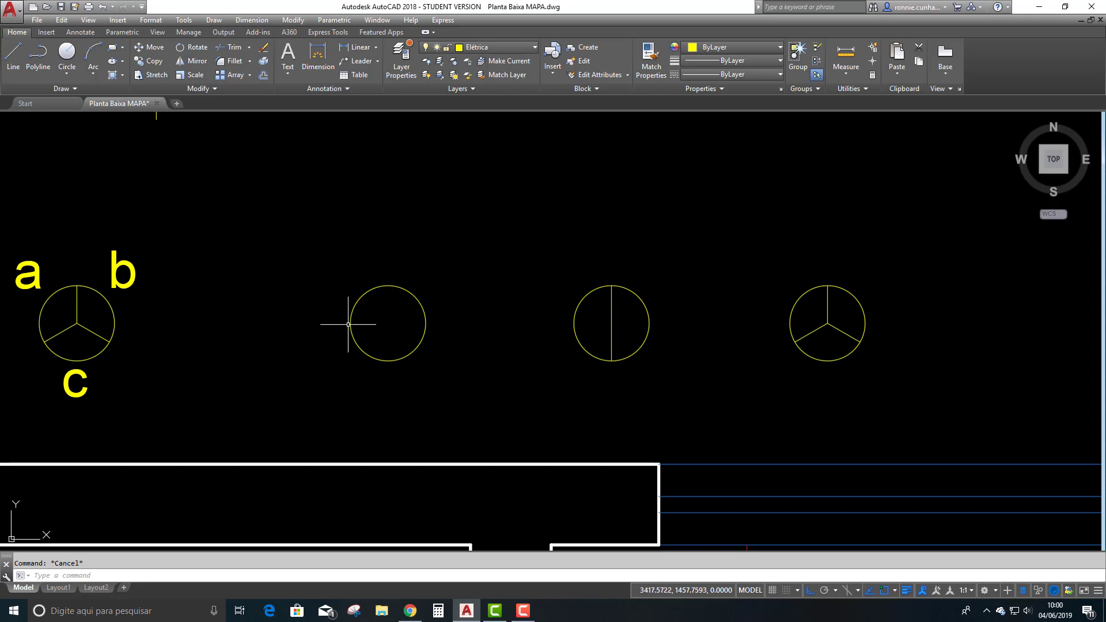
left_click(75, 33)
left_click(51, 32)
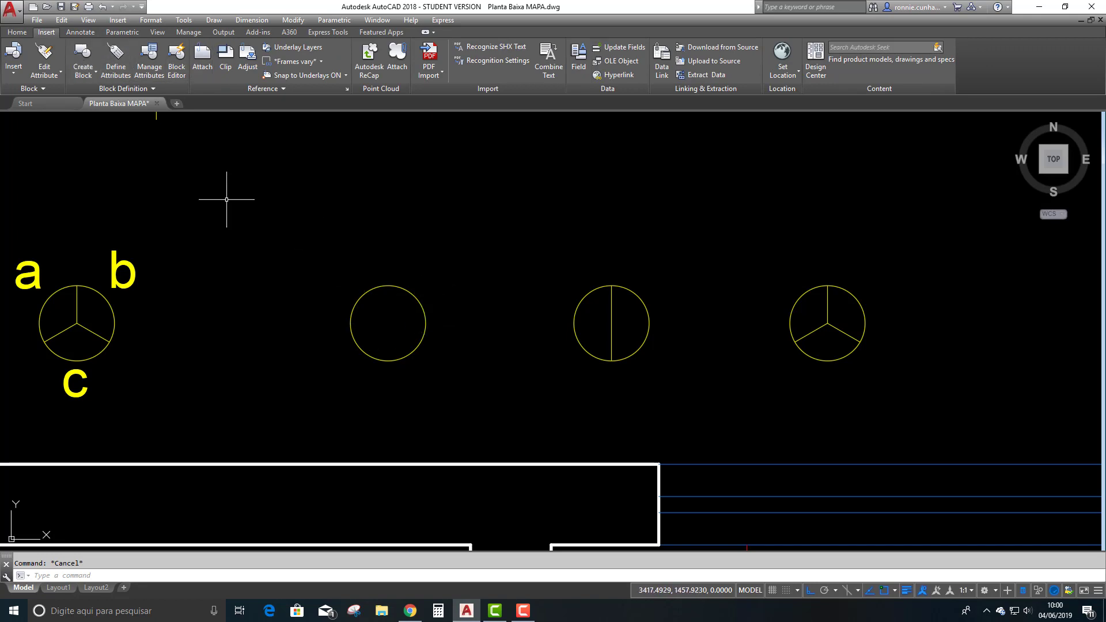
left_click(116, 62)
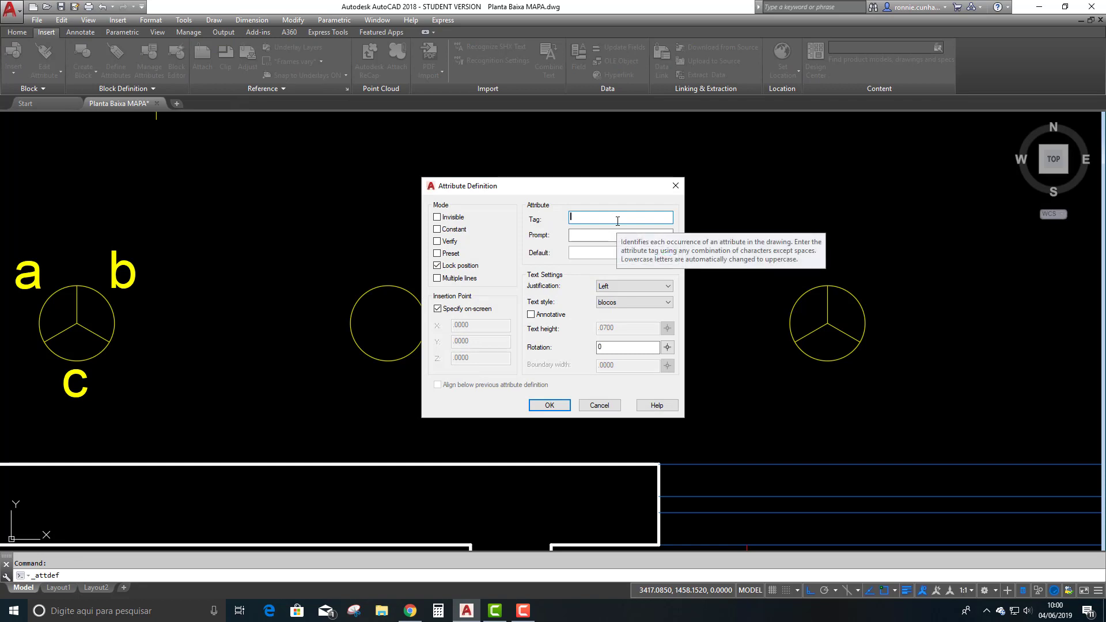
type("o")
left_click(580, 236)
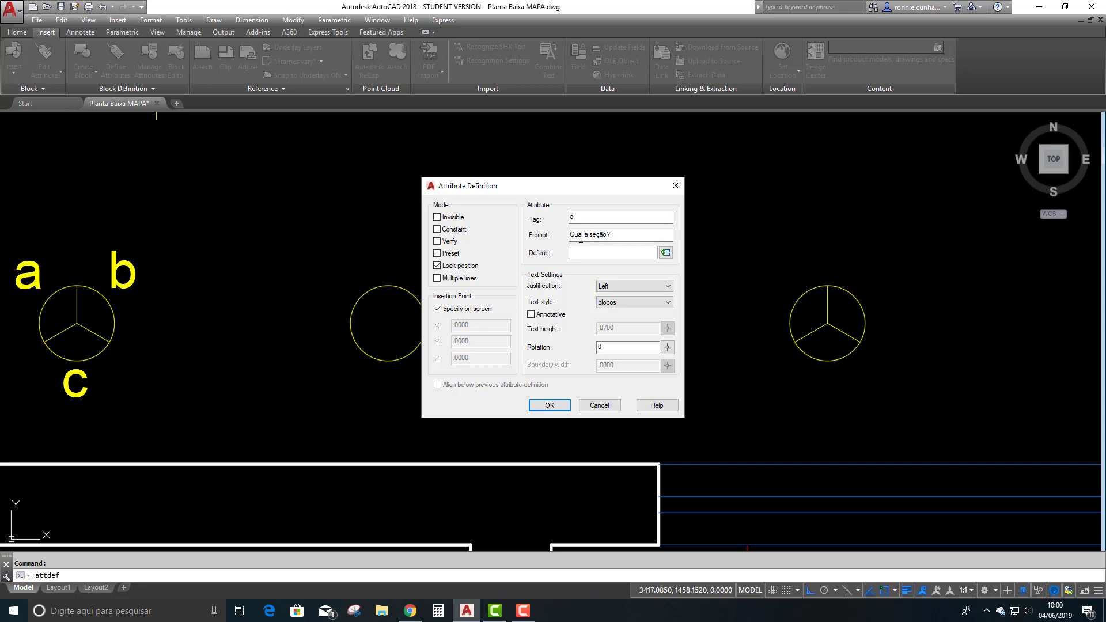
type("a")
left_click(663, 286)
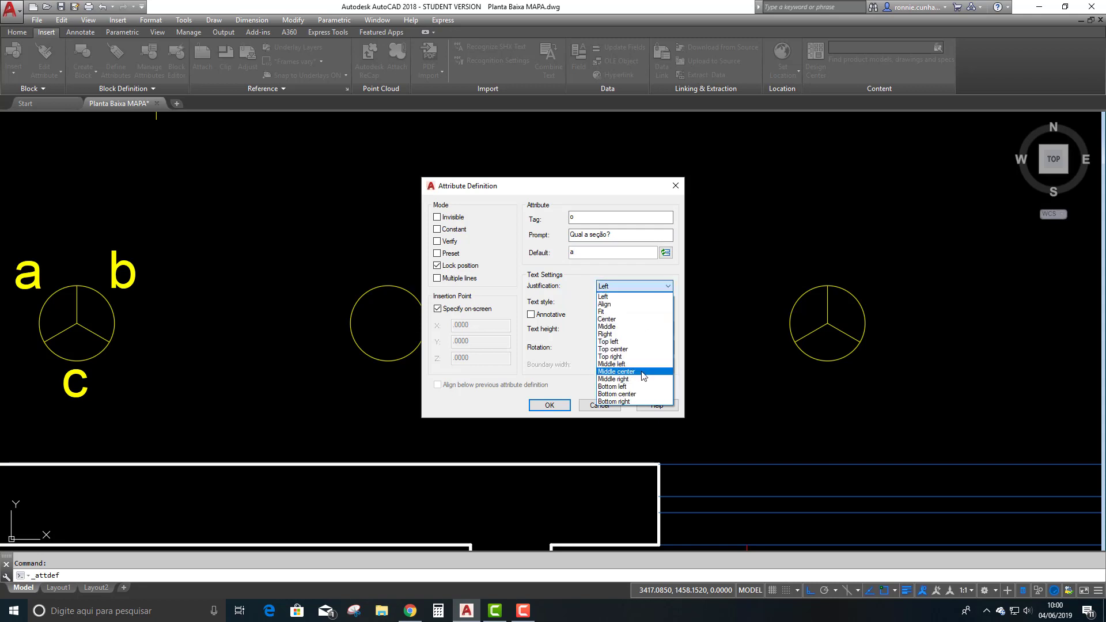
left_click(617, 372)
left_click(548, 406)
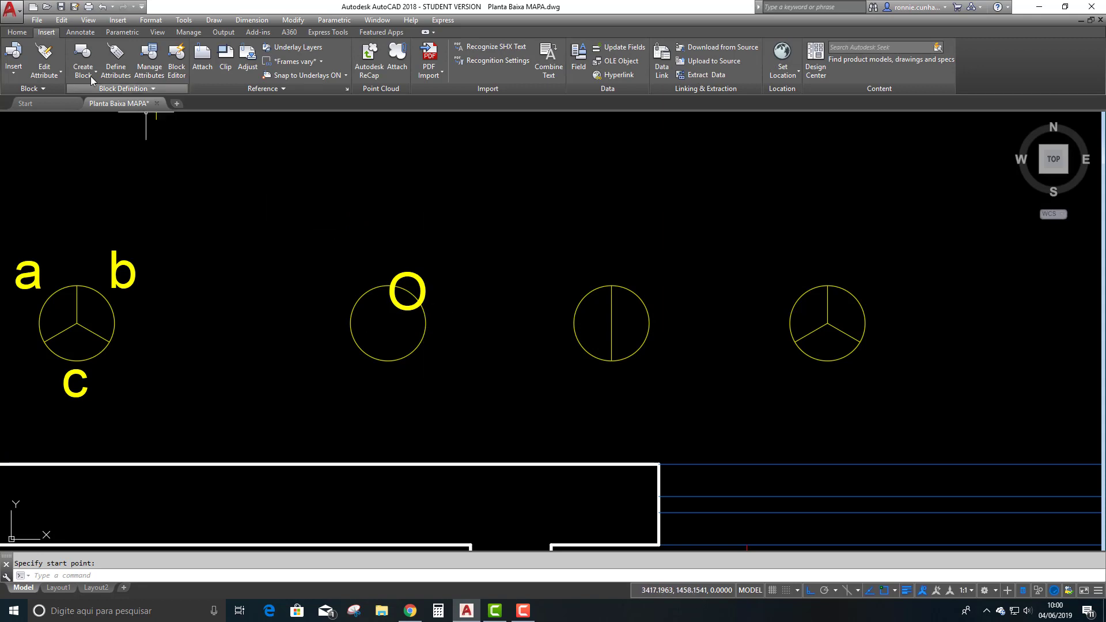
- Move the one-section switch's attribute letter horizontally until it sits just outside the circle's right edge
left_click(17, 32)
left_click(153, 50)
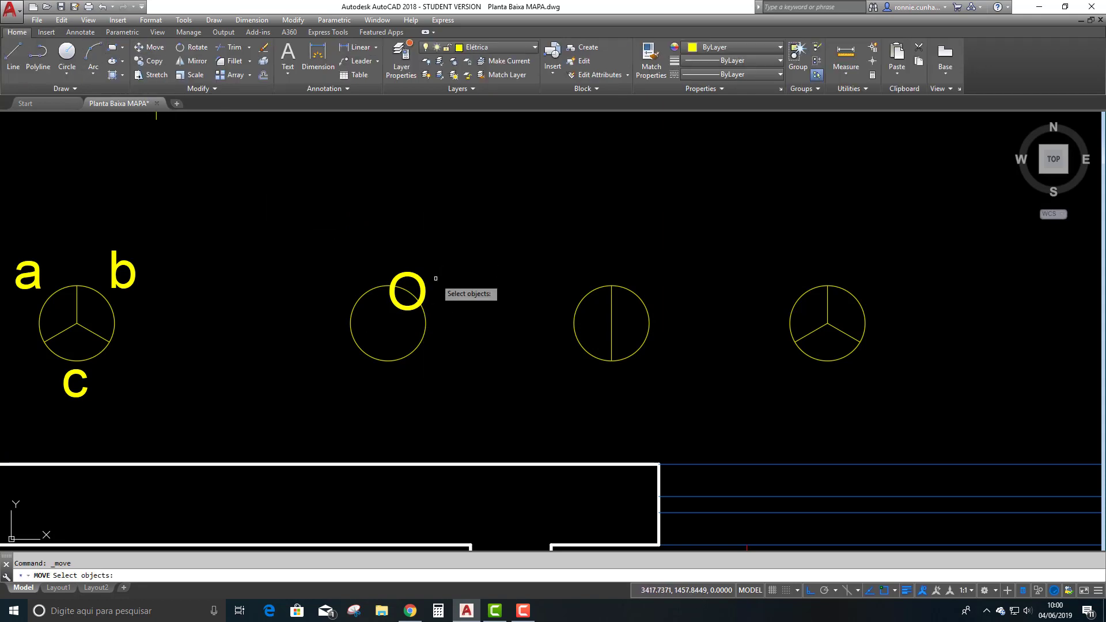
left_click(419, 281)
key("Return")
left_click(458, 251)
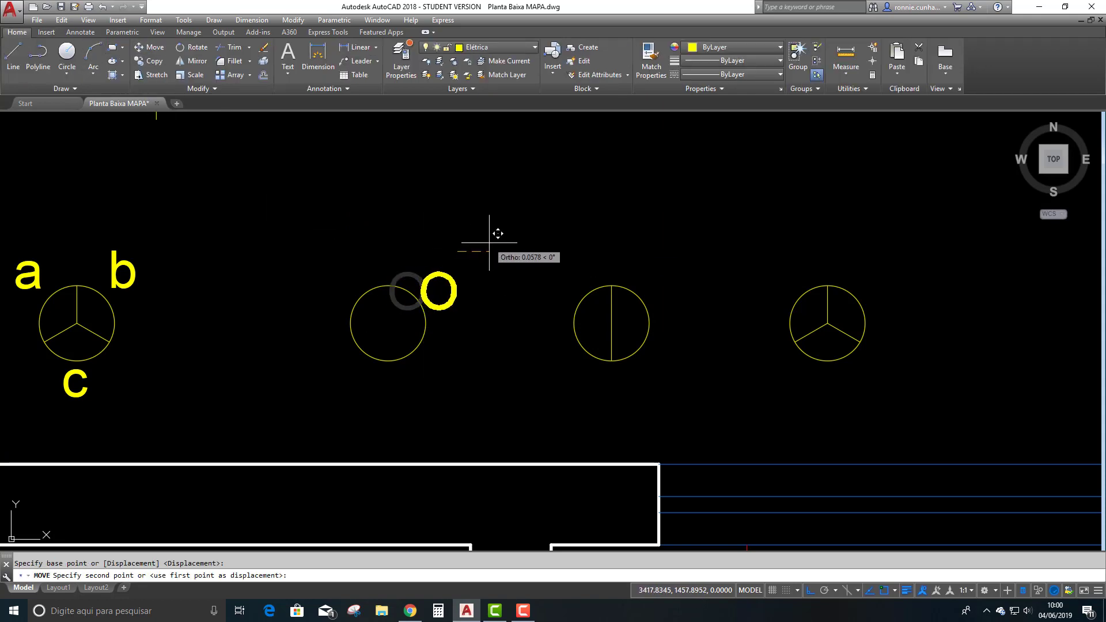
left_click(495, 249)
left_click(145, 50)
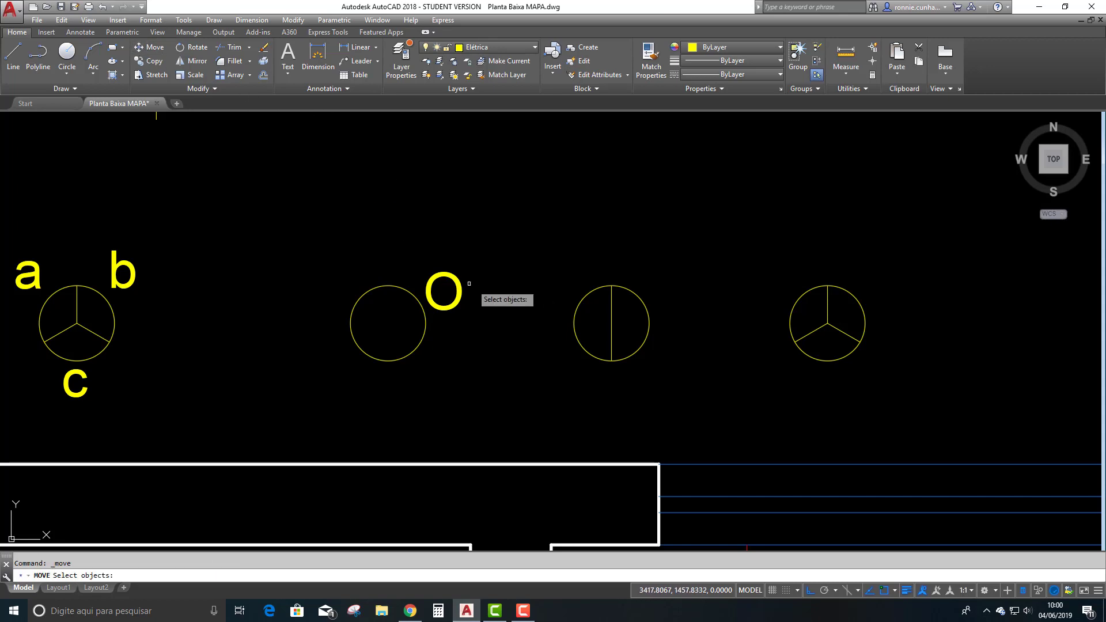
left_click(455, 288)
key("Return")
left_click(471, 258)
left_click(462, 256)
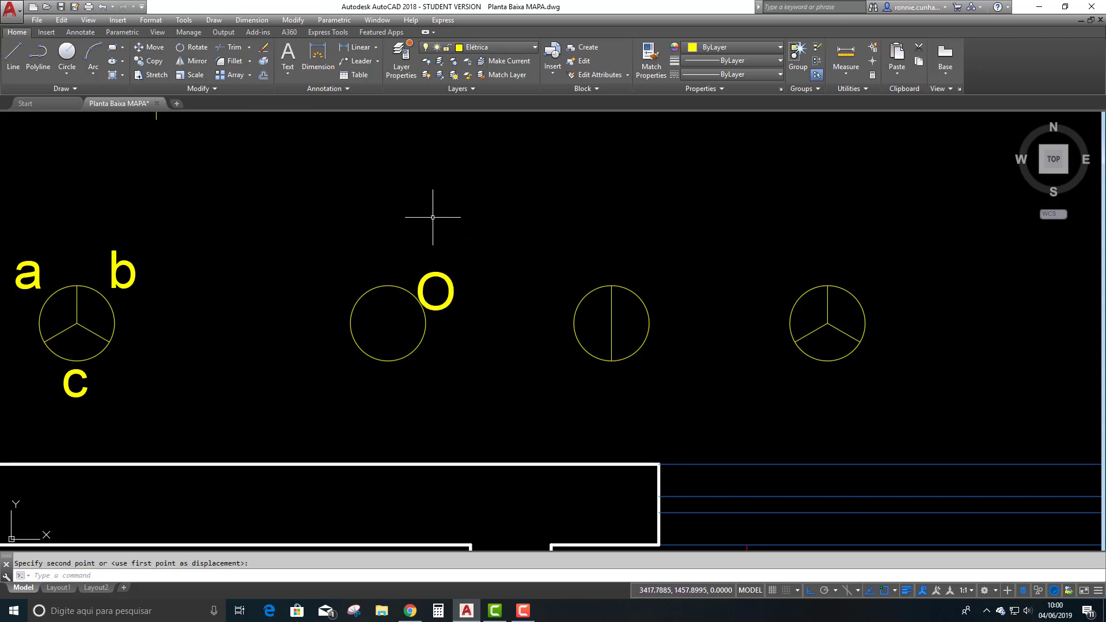
- With Ortho off, move the attribute letter up and slightly left to the one-section switch's upper-right side
left_click(151, 47)
left_click(453, 283)
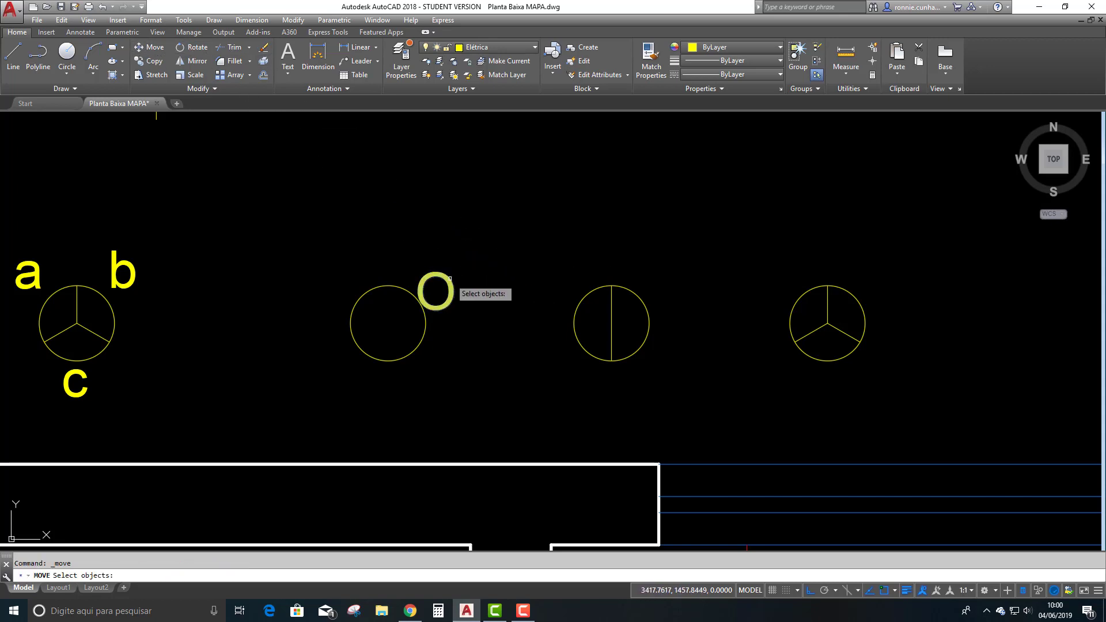
key("Return")
left_click(479, 274)
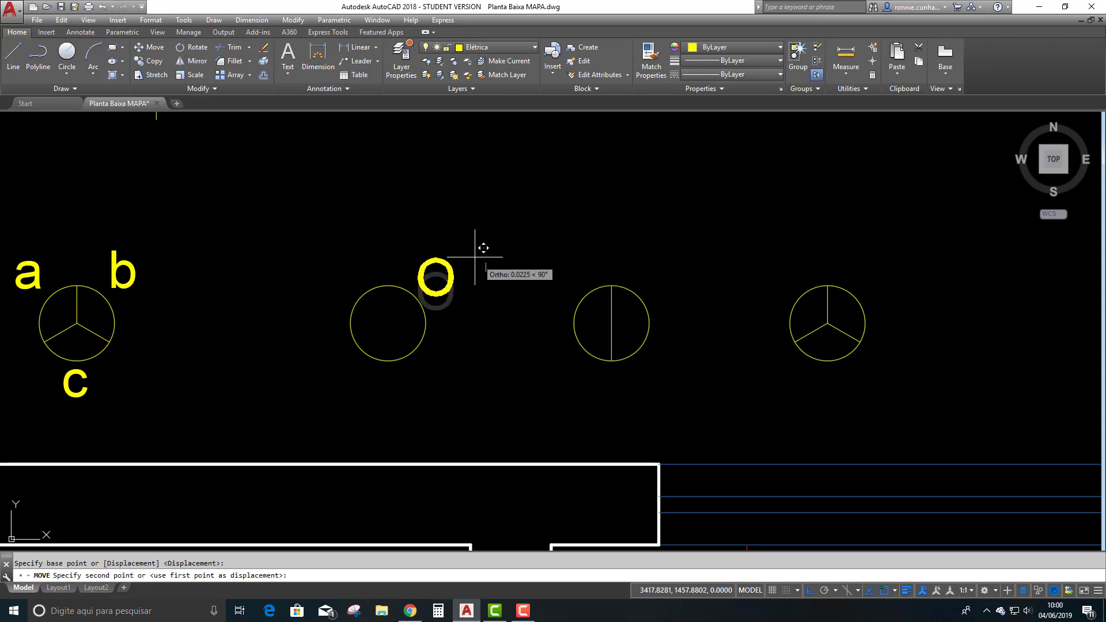
key("F8")
left_click(483, 260)
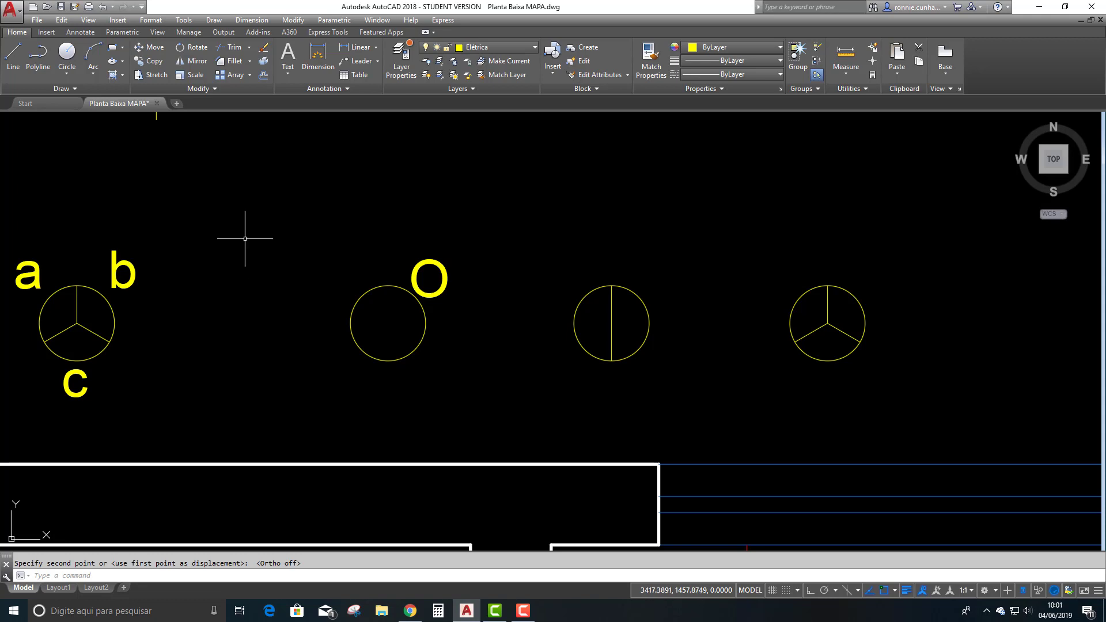
- Start a new block definition named "Interruptor 1 seção"
left_click(55, 32)
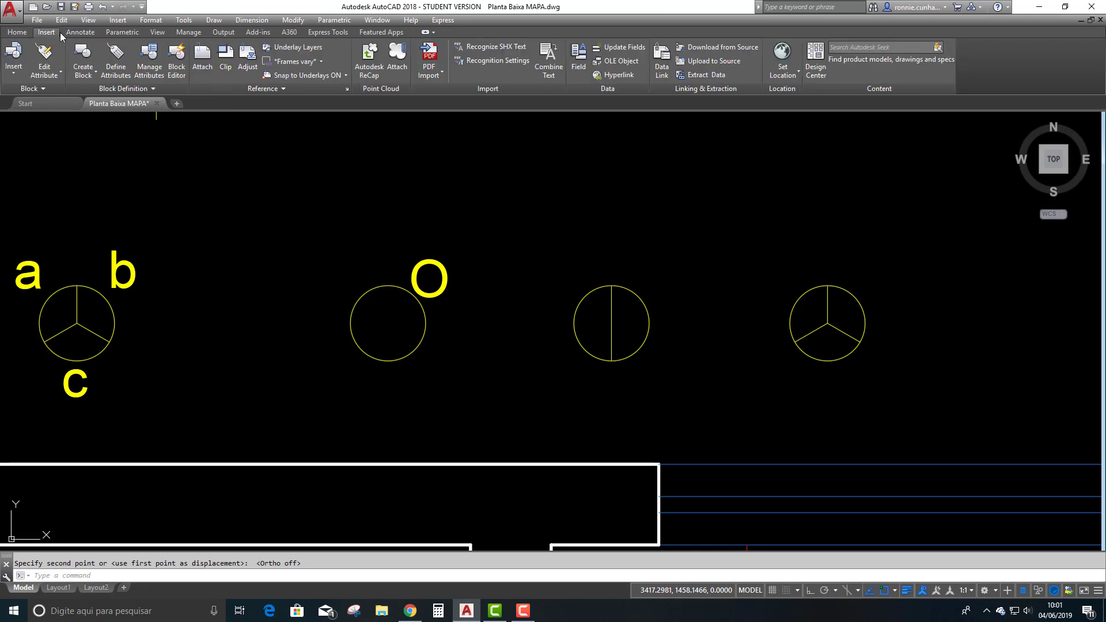
left_click(83, 72)
left_click(107, 97)
left_click(743, 172)
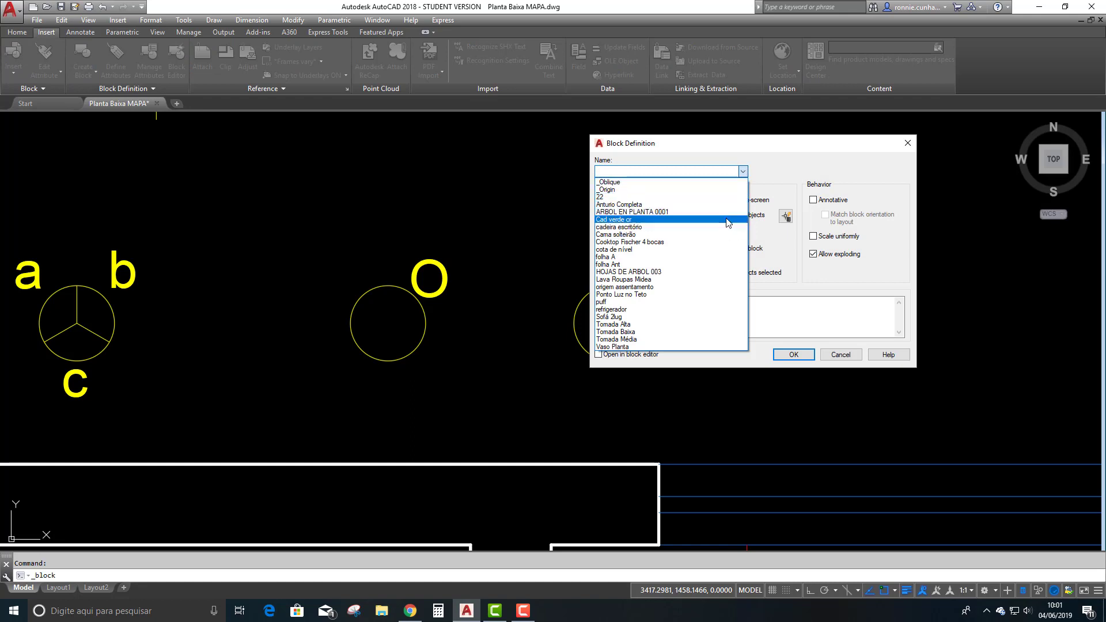
left_click(771, 171)
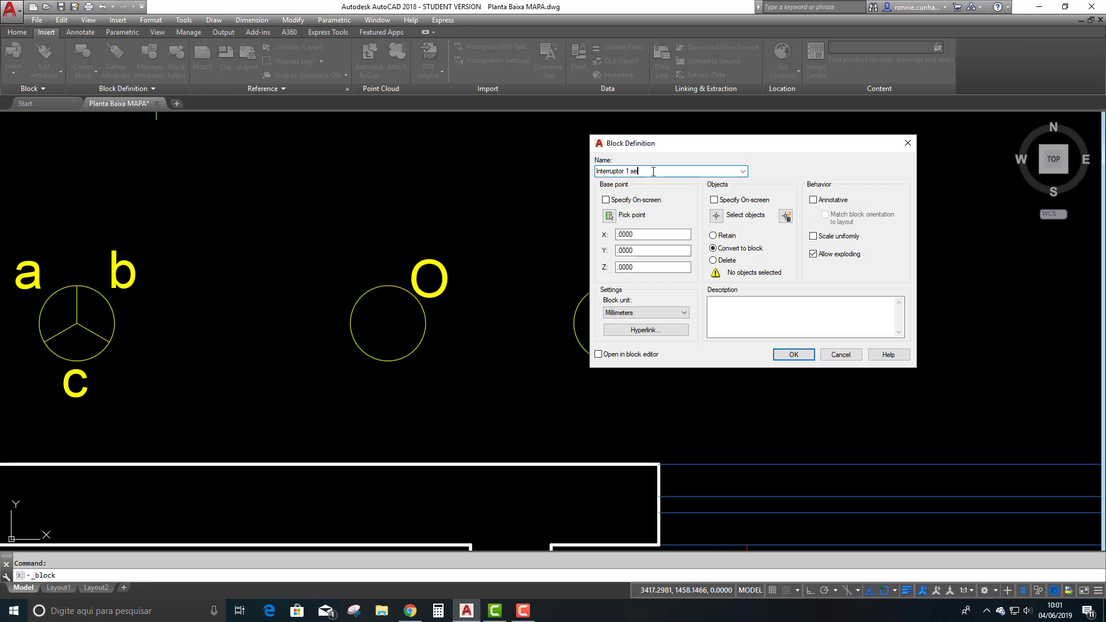
type("ção")
- Convert the one-section circle and its attribute into the block, with the circle's center as base point and section letter "a"
left_click(715, 215)
left_click(302, 228)
left_click(510, 383)
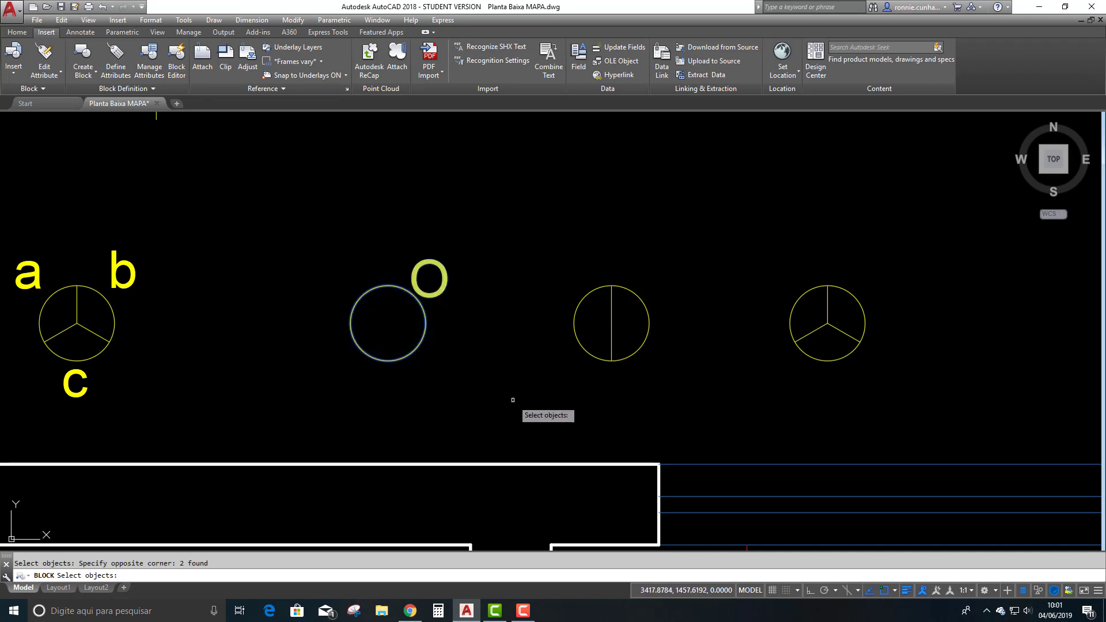
key("Return")
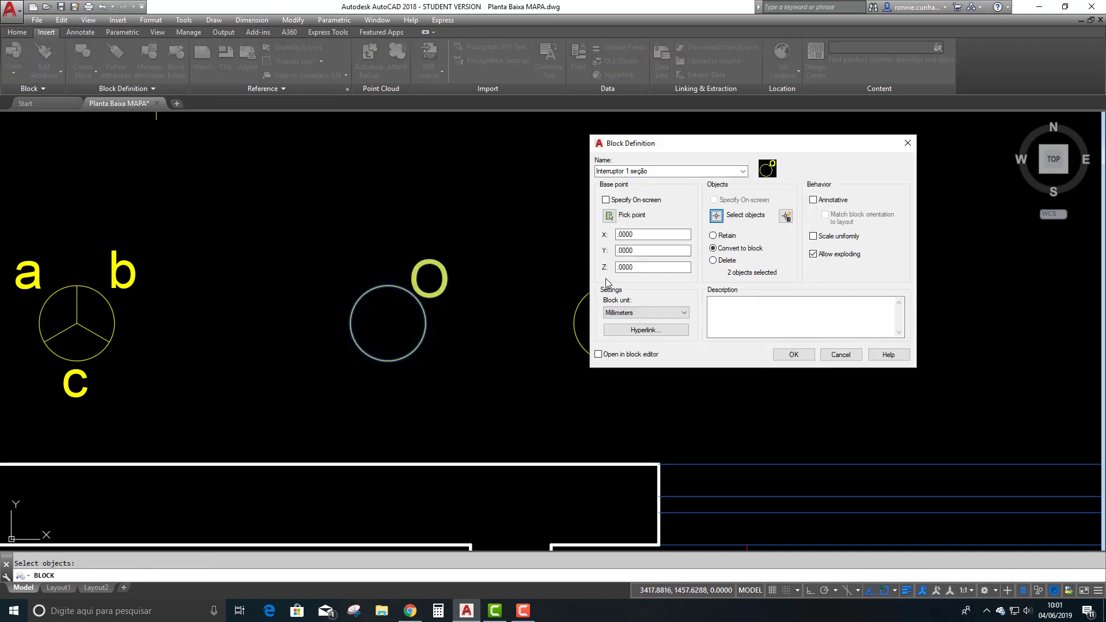
left_click(609, 215)
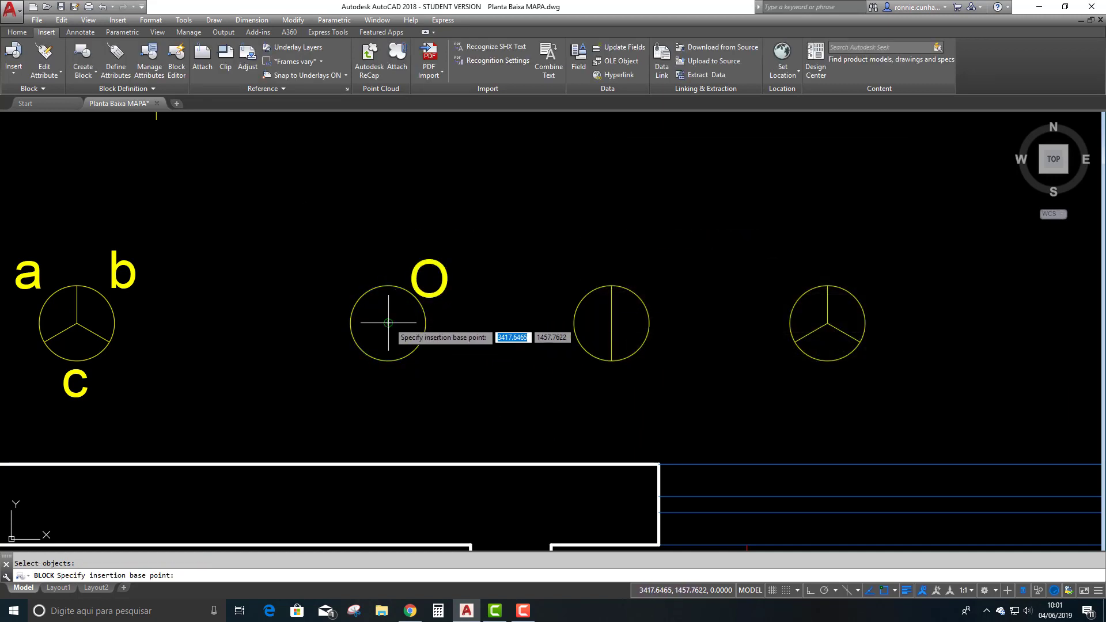
left_click(388, 323)
left_click(793, 357)
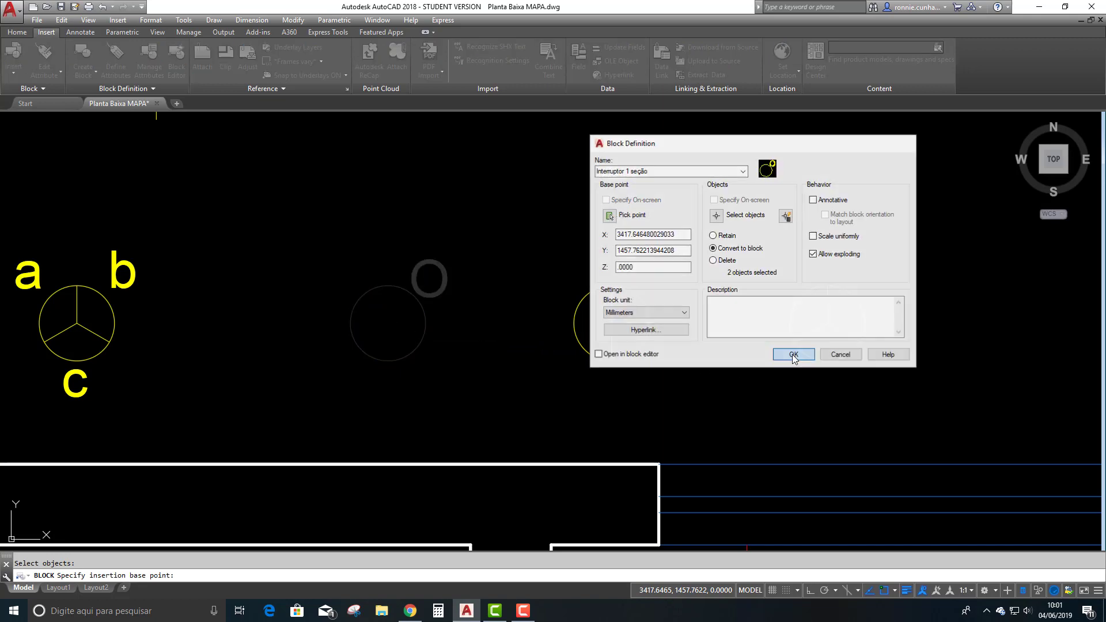
left_click(461, 438)
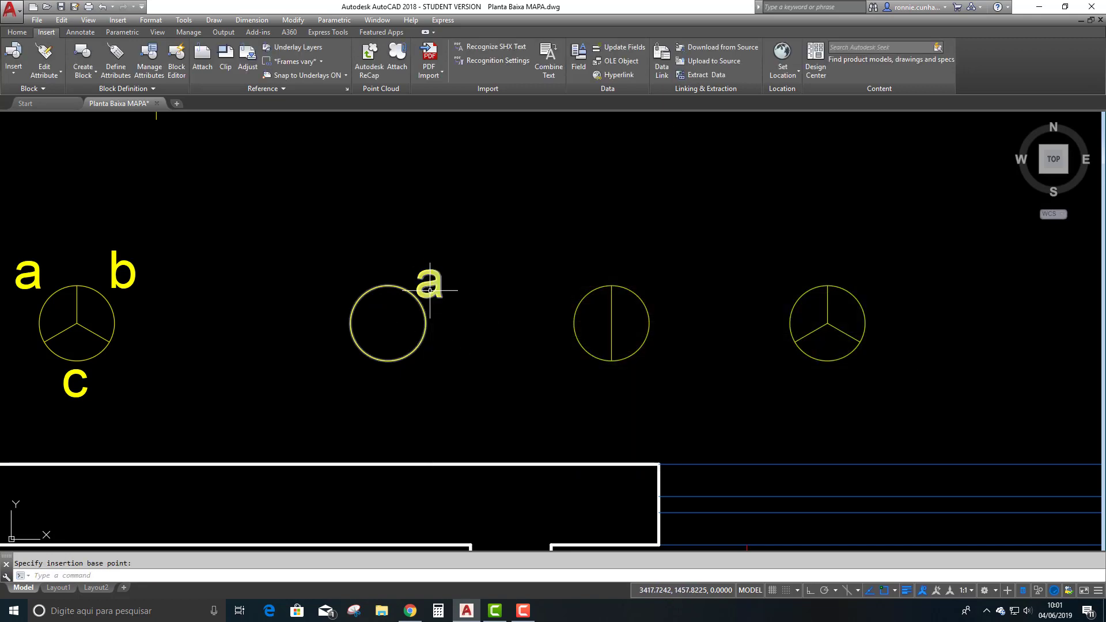
left_click(391, 324)
key("Escape")
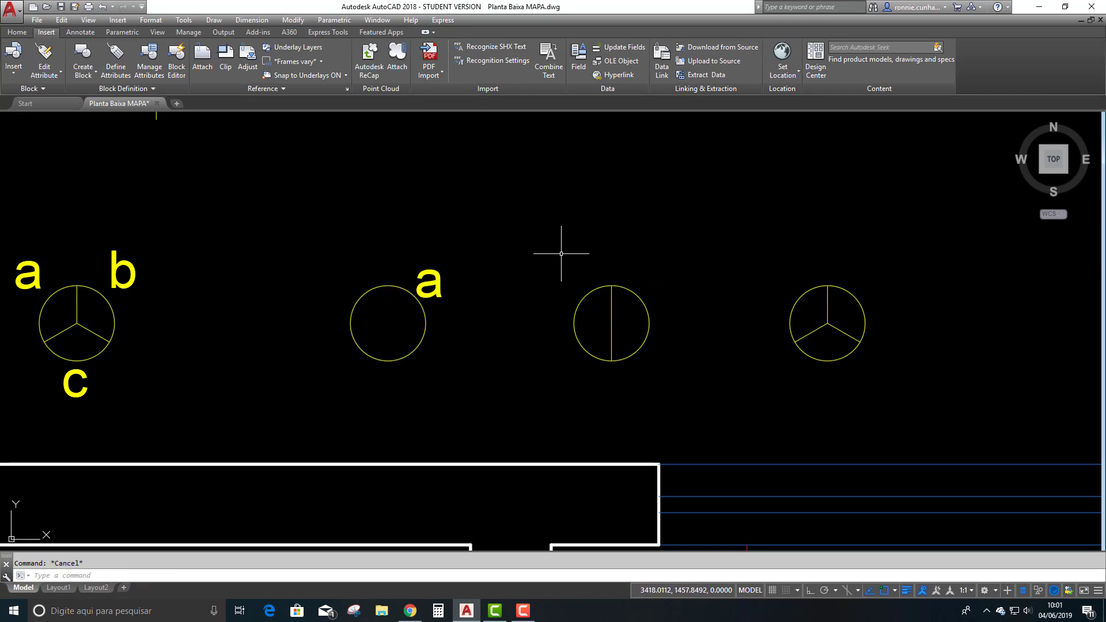
- Define a middle-center attribute with tag "o", prompt "Qual a seção 1?" and default "a", and place it on the copied two-section switch's right edge
left_click(112, 55)
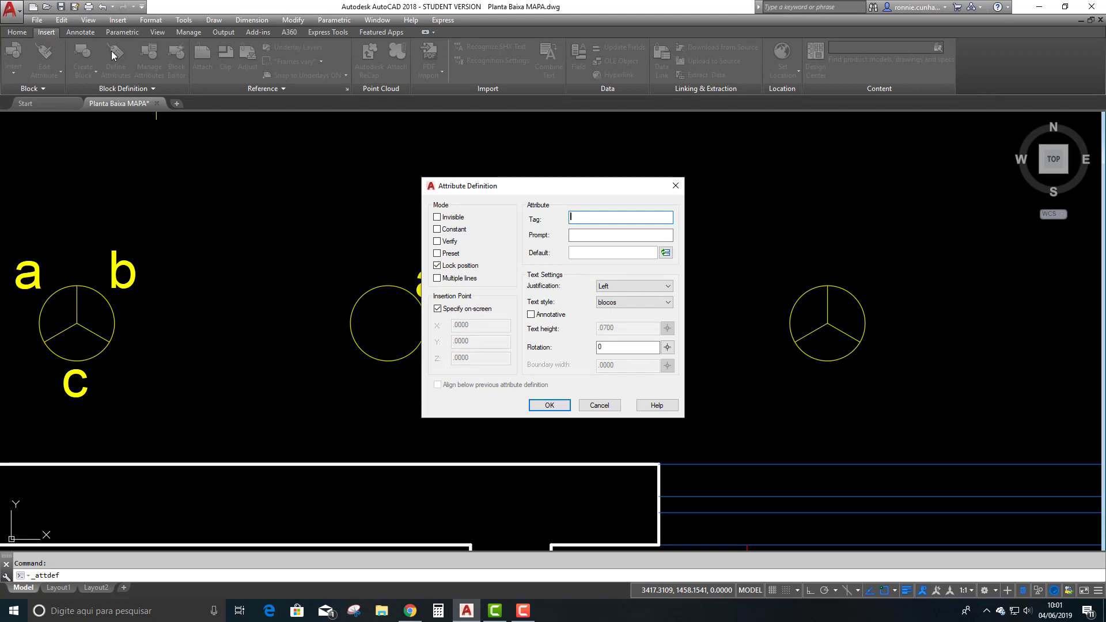
left_click_drag(499, 184, 608, 175)
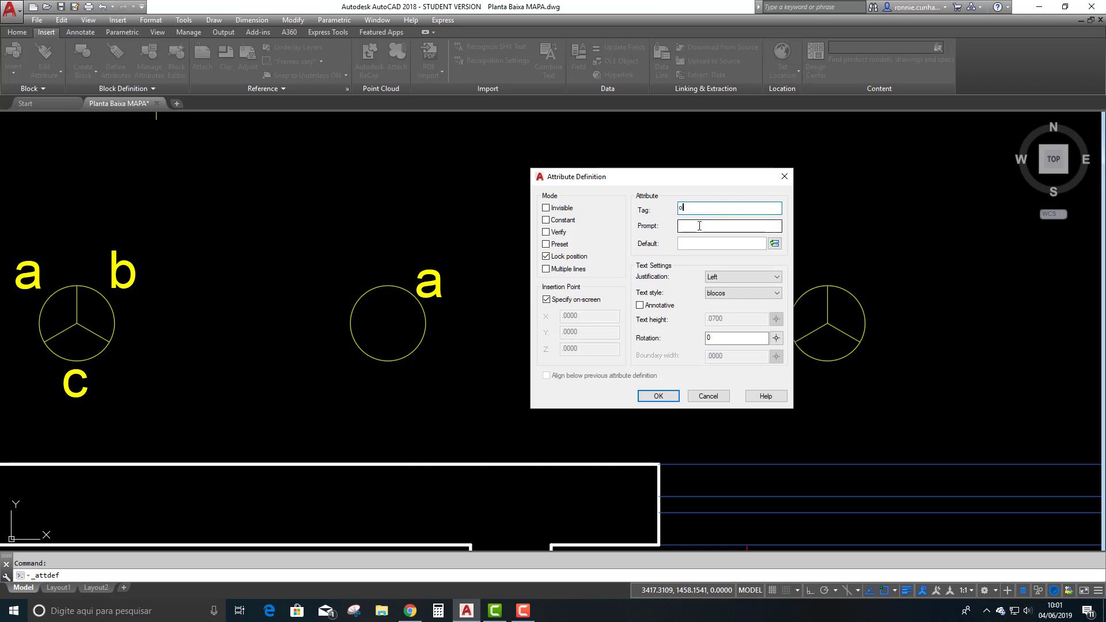
left_click(699, 226)
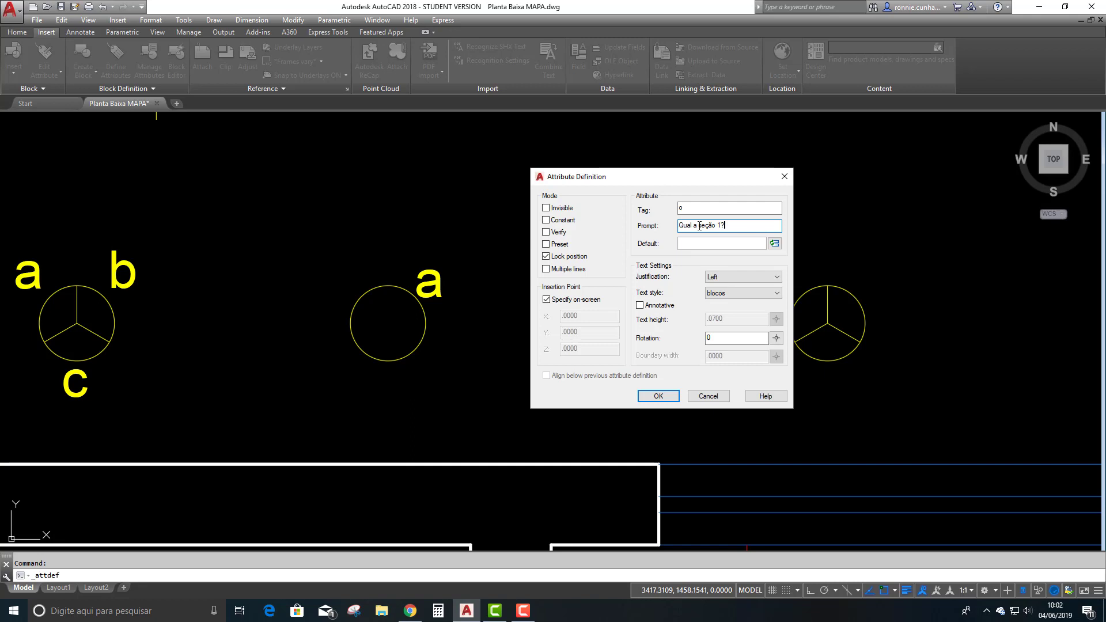
left_click(728, 242)
left_click(776, 277)
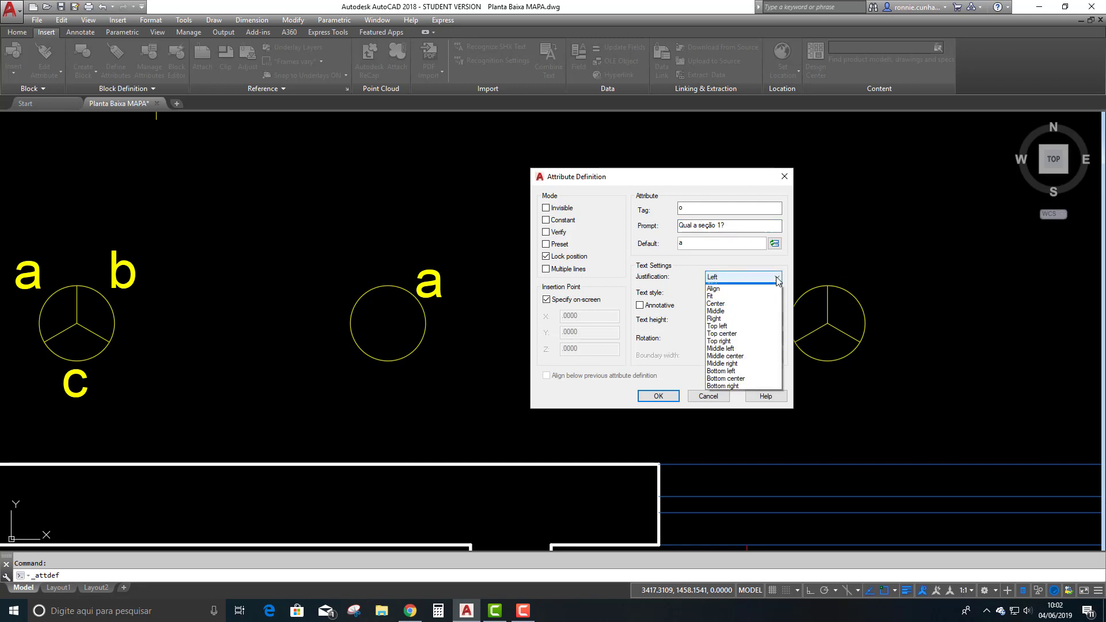
left_click(723, 356)
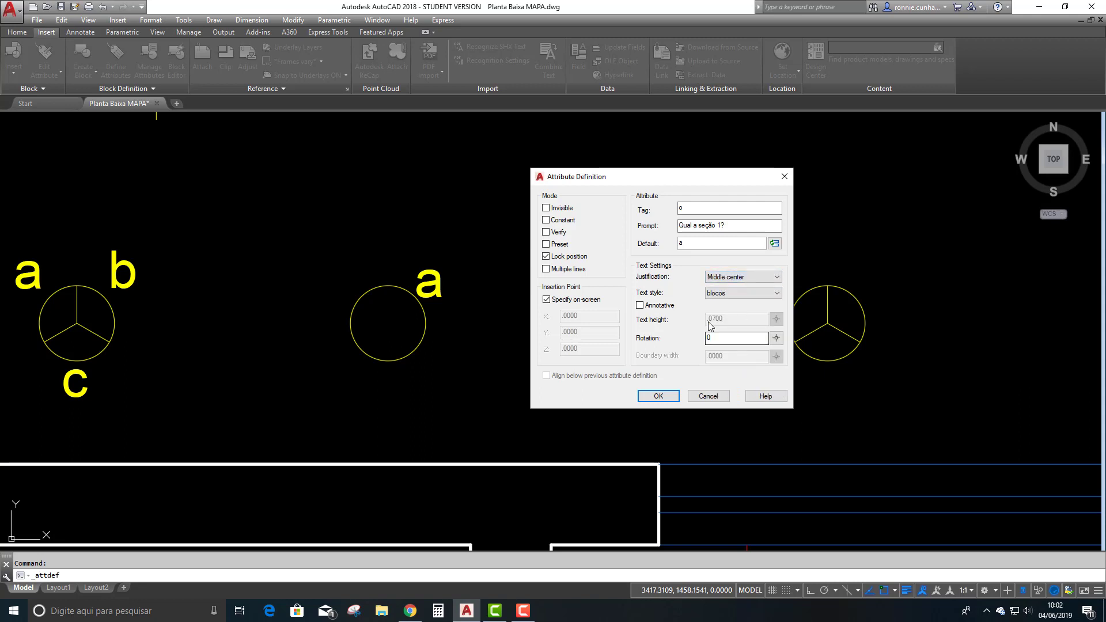
left_click(657, 396)
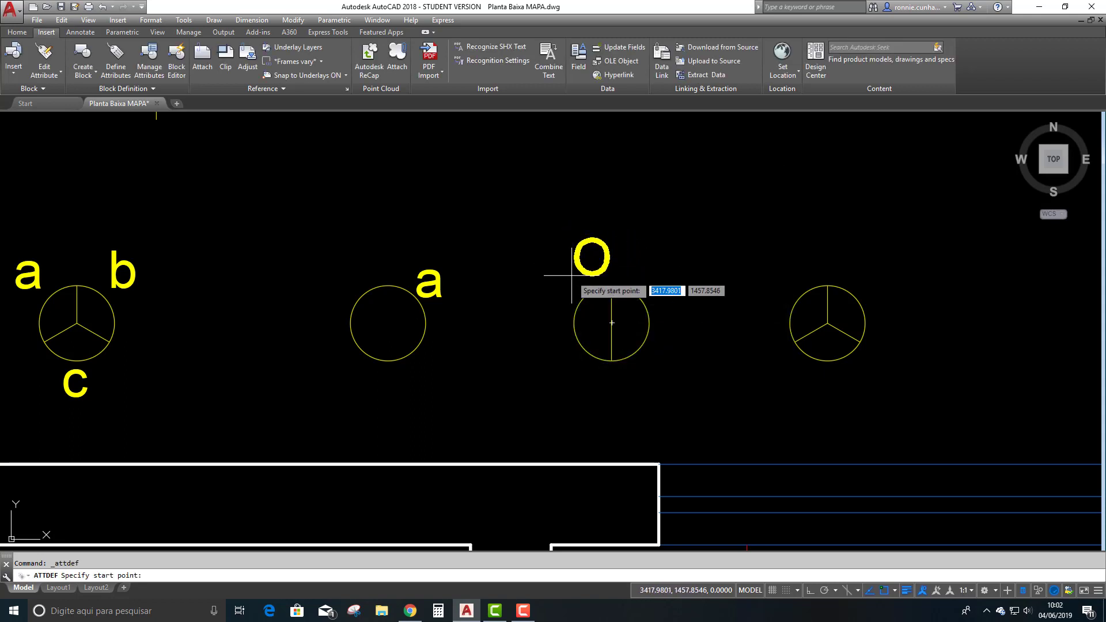
left_click(641, 293)
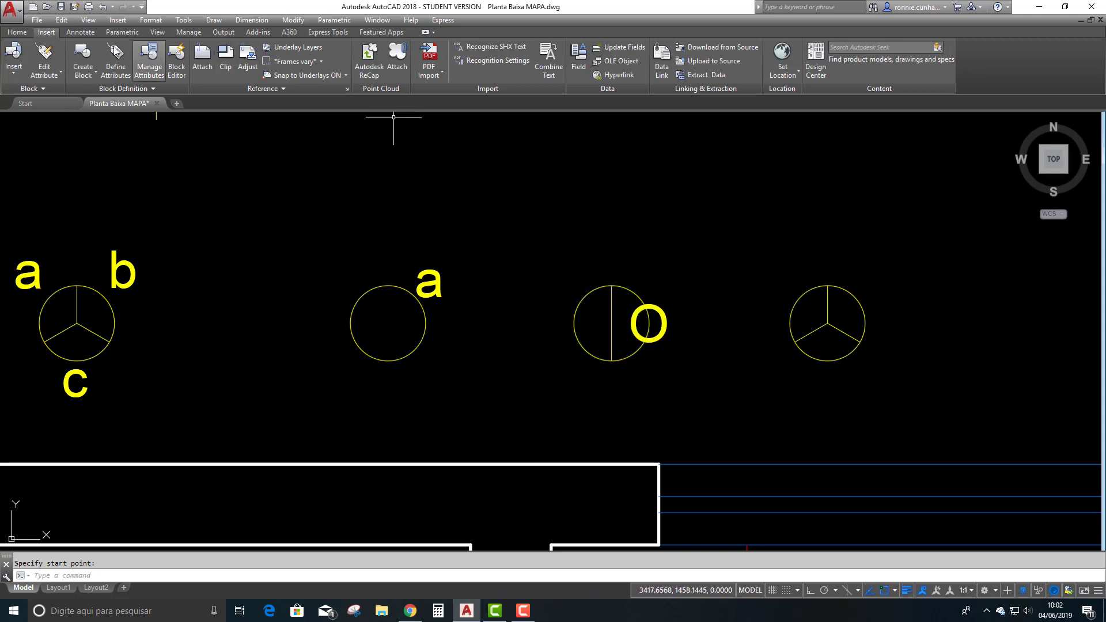
- Move the attribute letter up and slightly right to the two-section switch's upper-right side
left_click(18, 33)
left_click(151, 47)
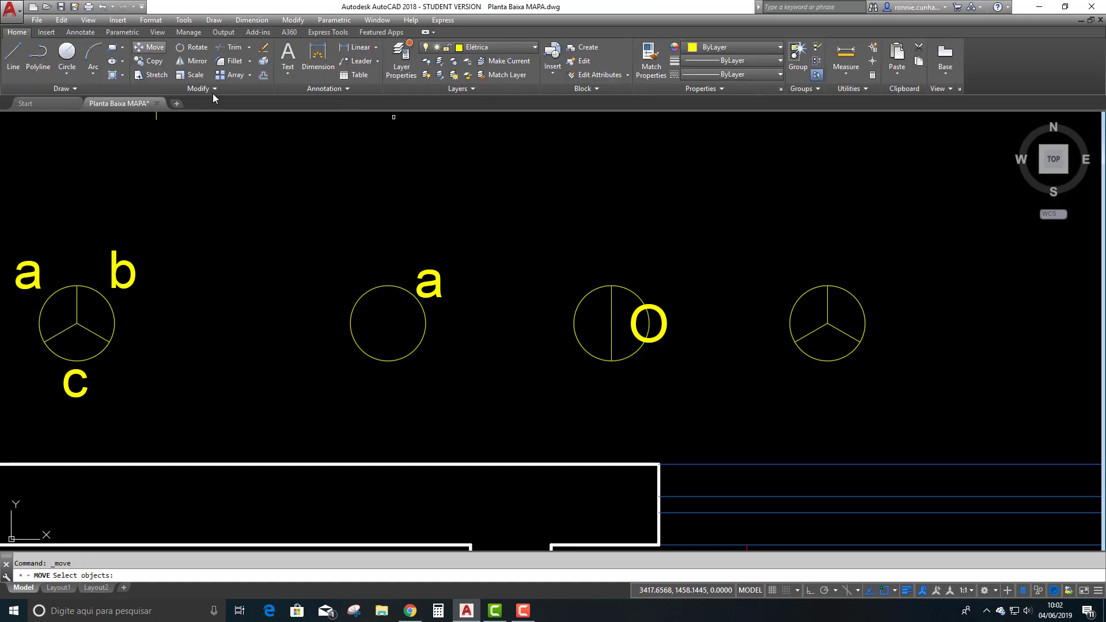
left_click(654, 307)
key("Return")
left_click(683, 272)
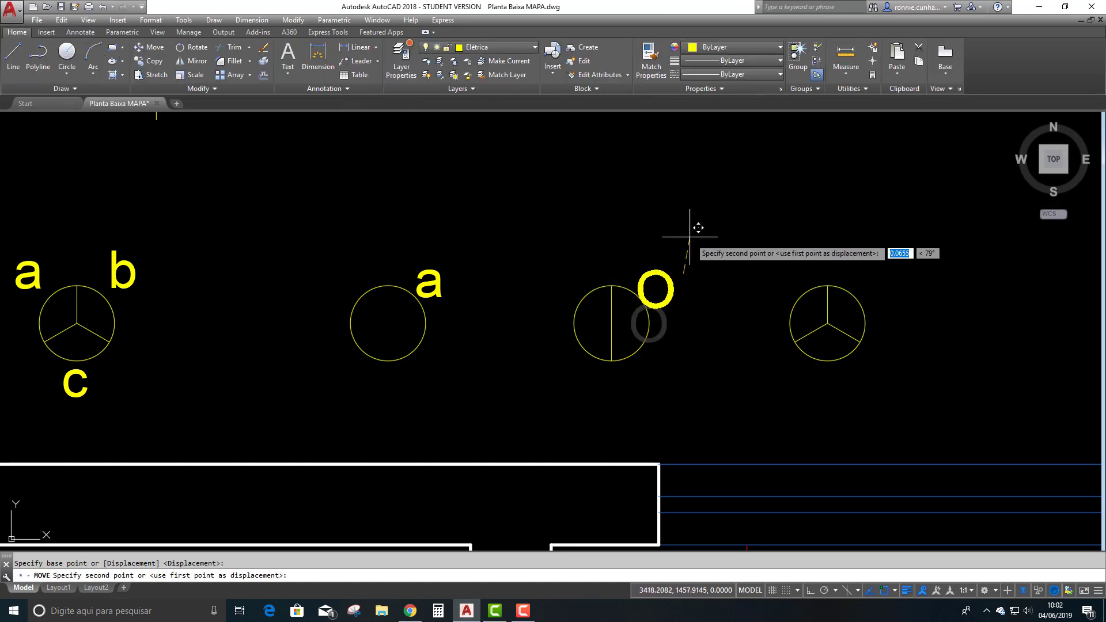
left_click(687, 228)
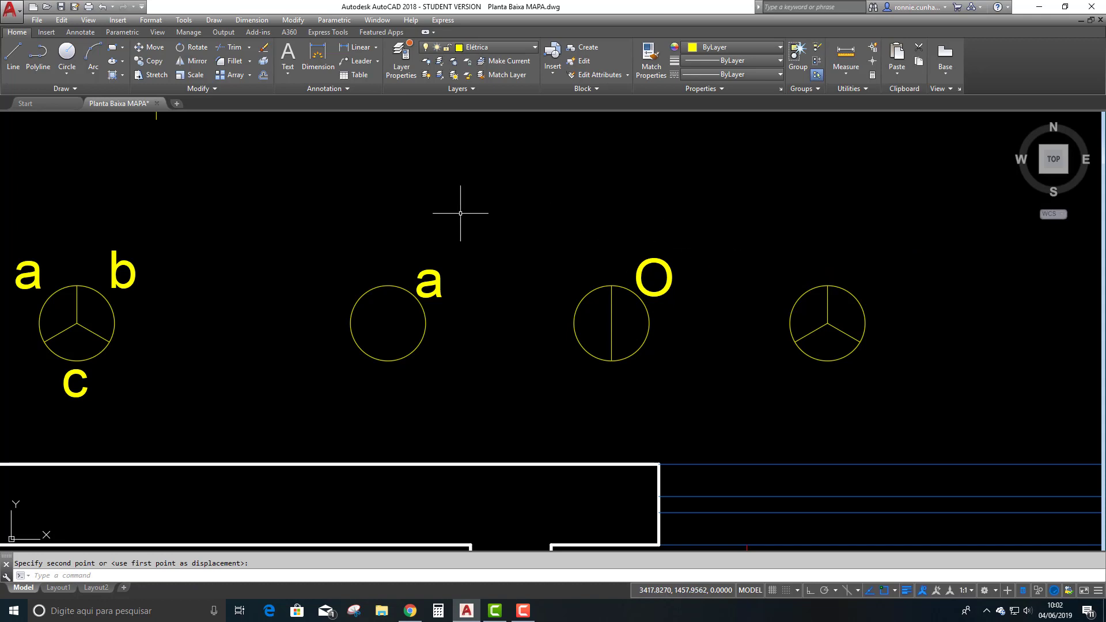
- Define a middle-center attribute with tag "o", prompt "Qual a seção 2?" and default "b", and place it left of the two-section switch
left_click(46, 32)
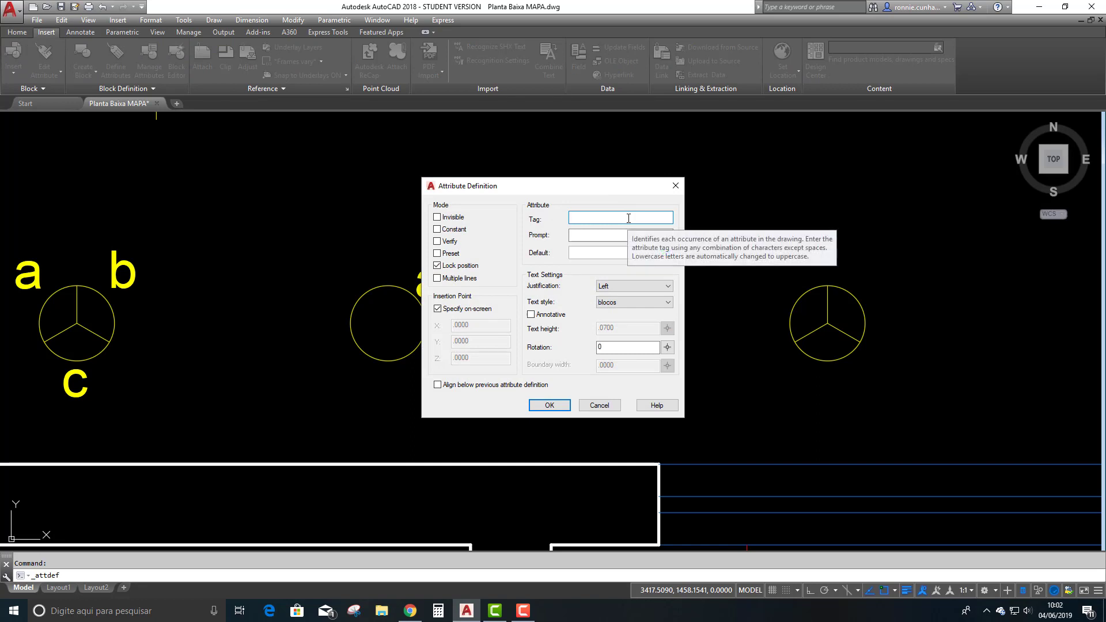
type("o")
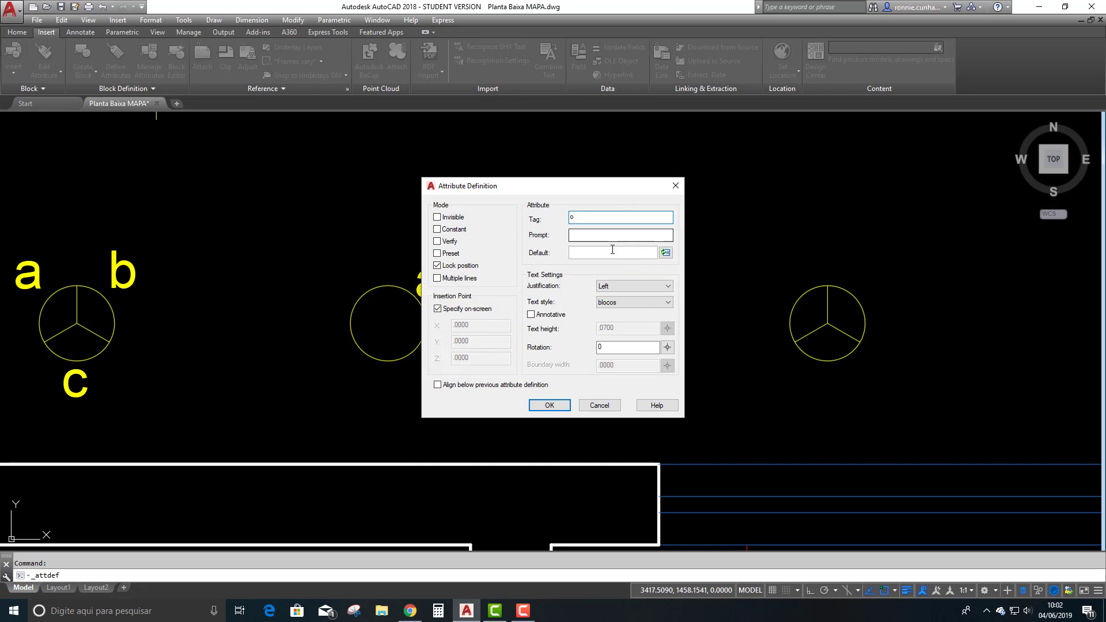
left_click(610, 237)
type("Qual a seção 2?")
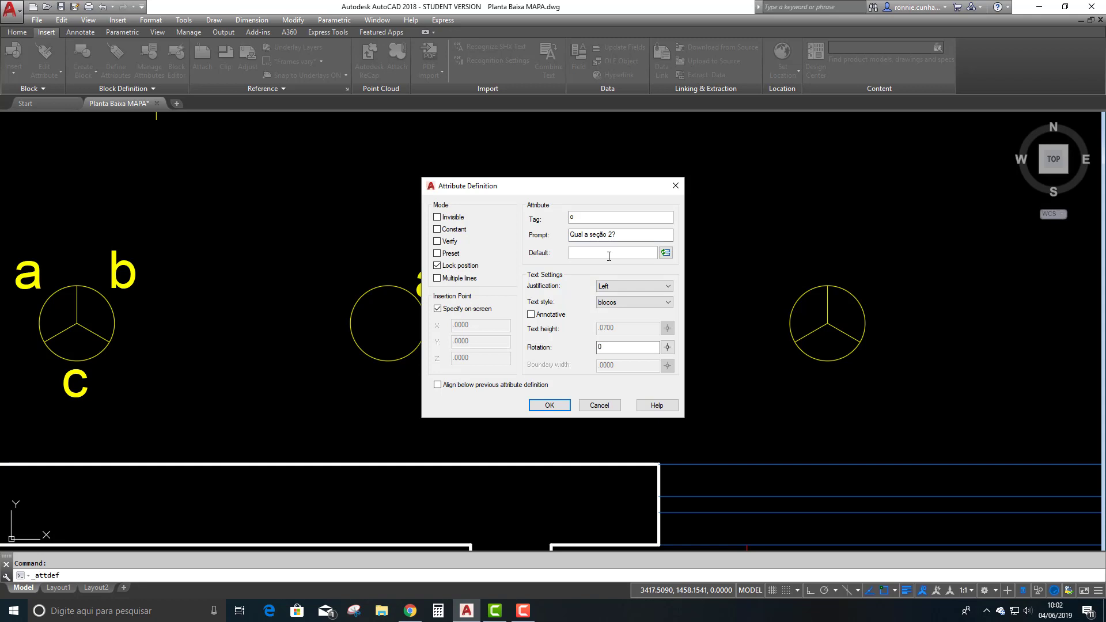
type("b")
left_click(670, 287)
left_click(627, 371)
left_click(550, 406)
left_click(545, 296)
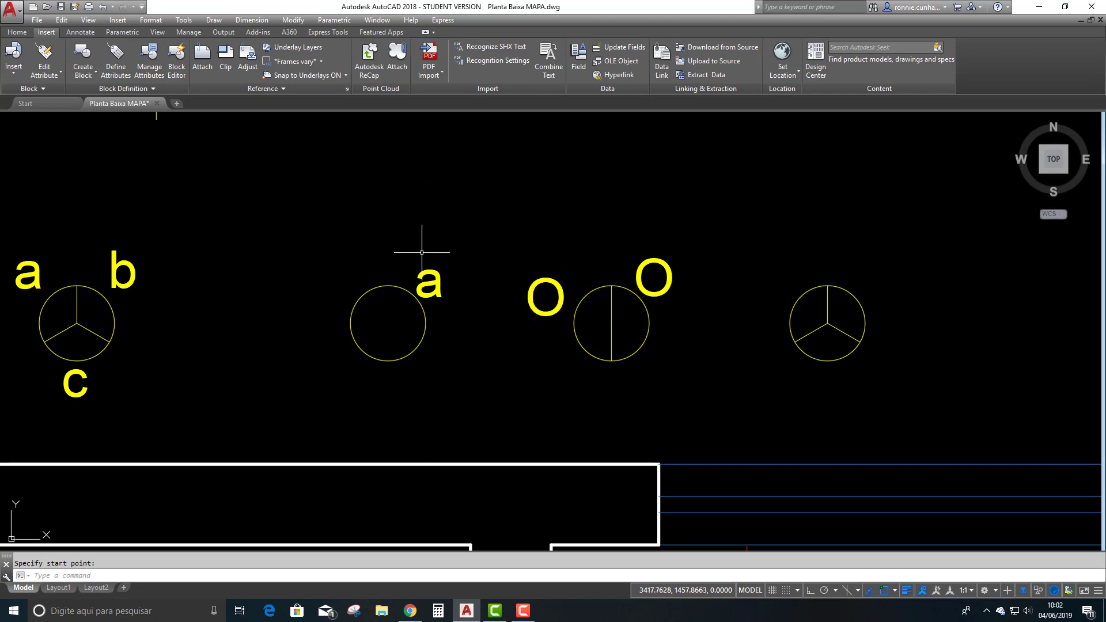
- Move the section 2 attribute letter up and right to the two-section switch's upper-left side
left_click(17, 32)
left_click(151, 47)
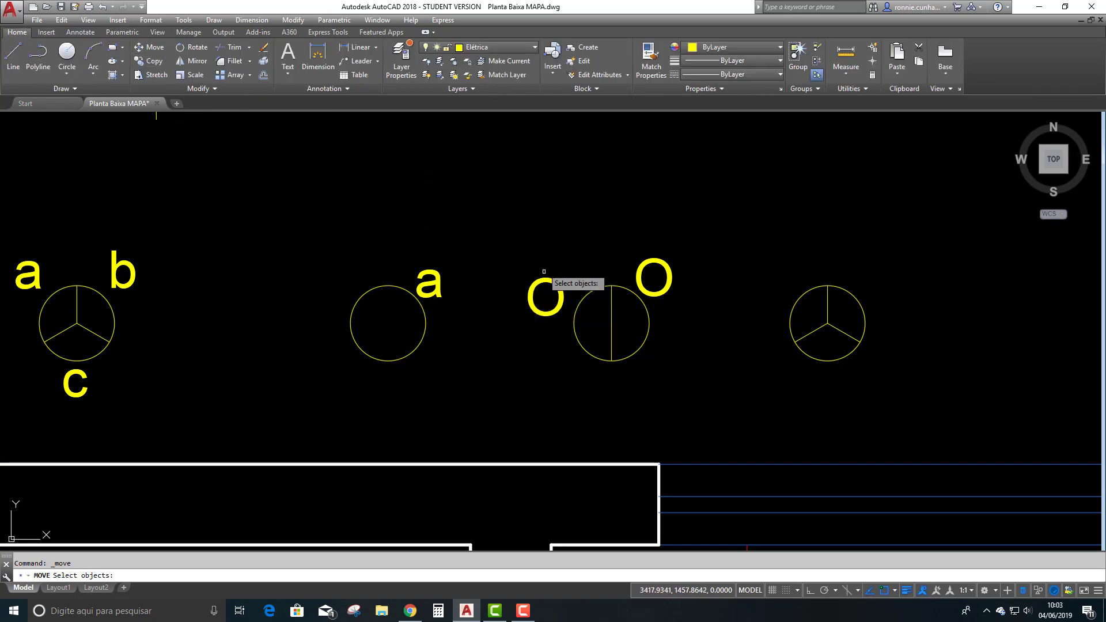
left_click(544, 288)
key("Return")
left_click(578, 234)
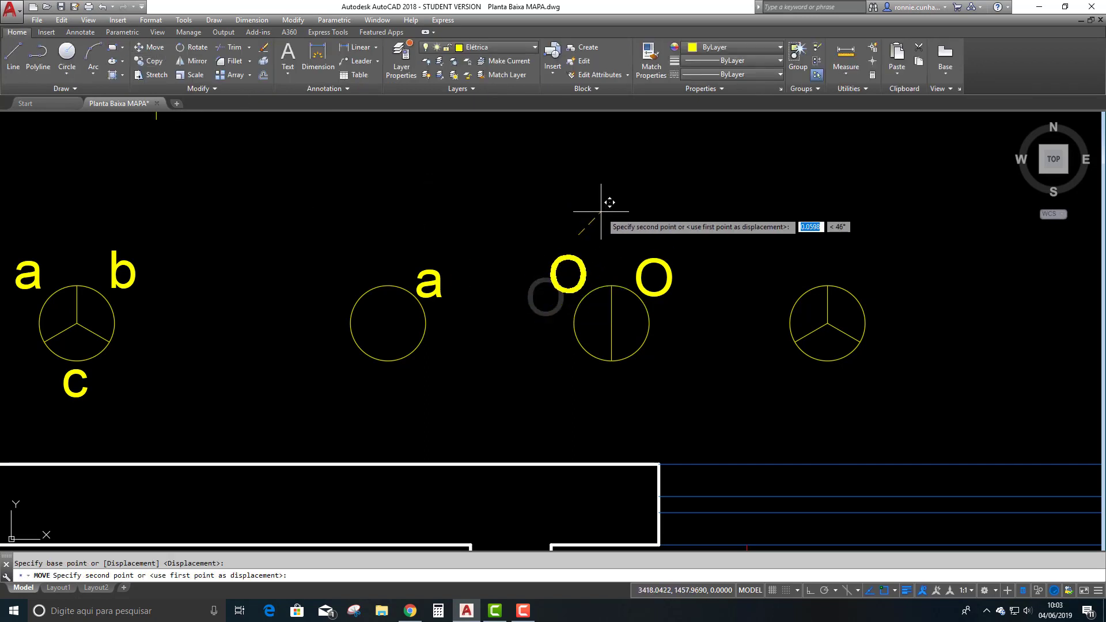
left_click(601, 211)
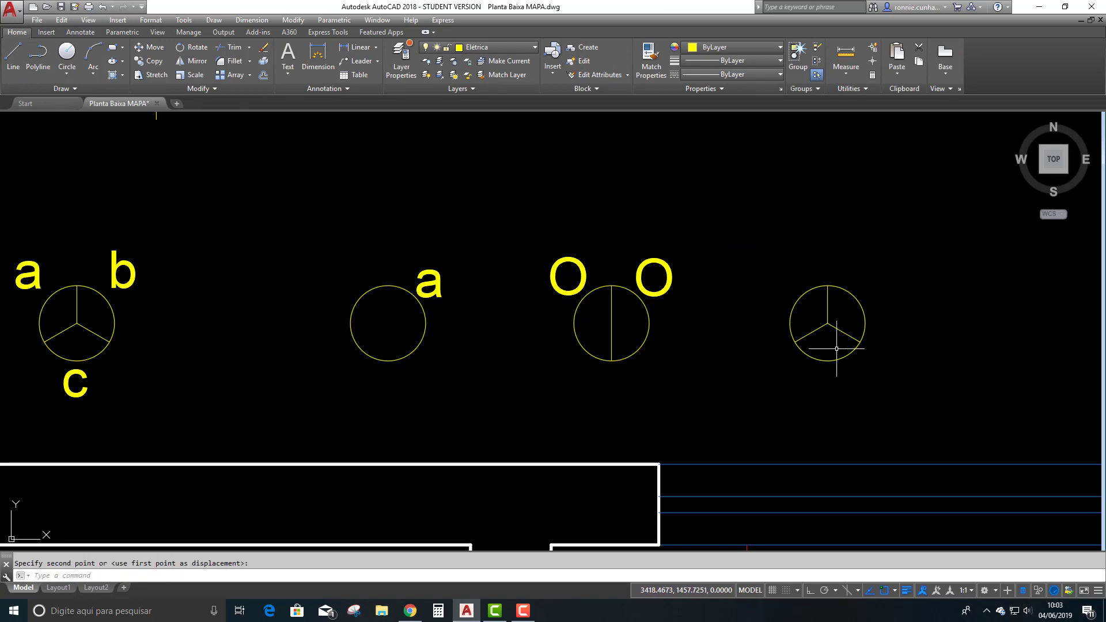
- Nudge the two-section switch's upper-left attribute letter slightly right, closer to the circle
left_click(151, 47)
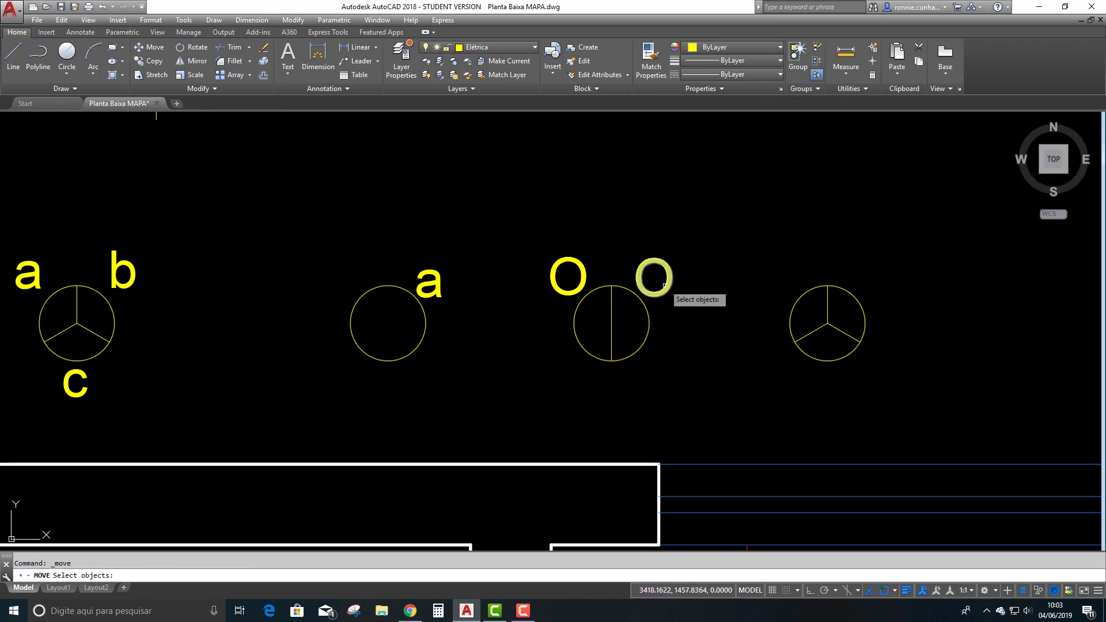
scroll(664, 284, "up", 4)
left_click(457, 271)
key("Return")
left_click(509, 228)
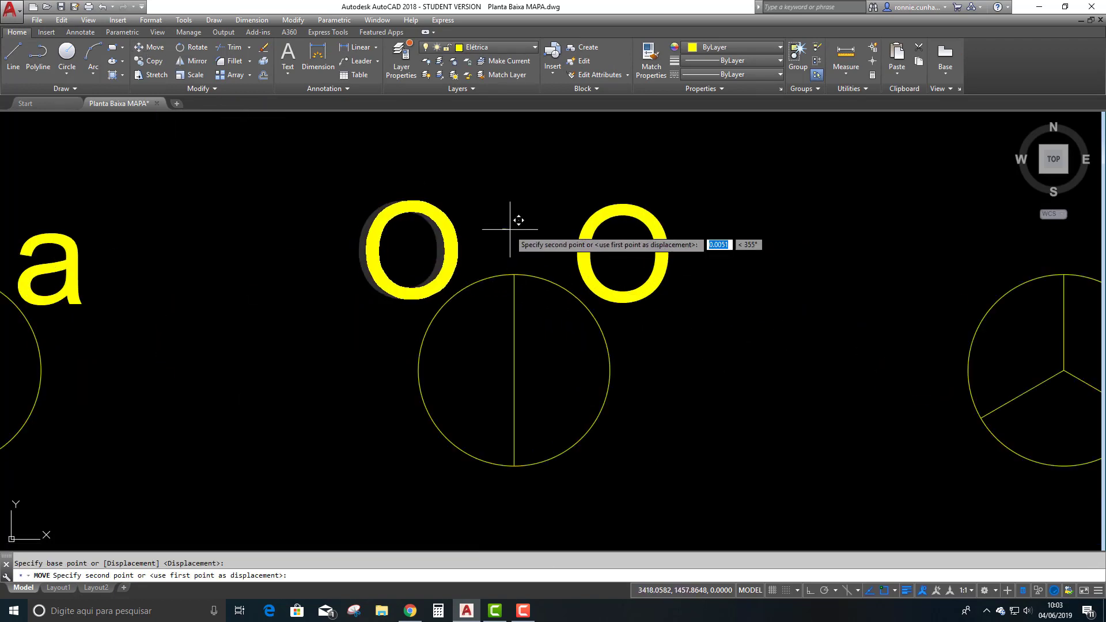
left_click(511, 226)
scroll(634, 323, "down", 4)
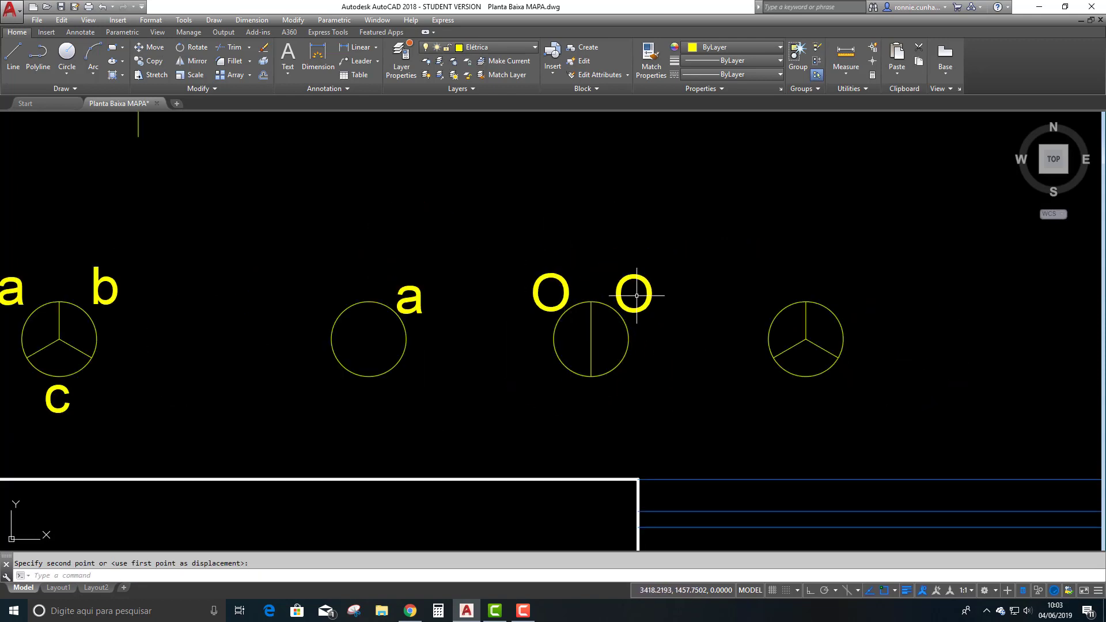
- Convert the two-section circle and both attributes into a block named "Interruptor de 2 seções", with the circle's center as base point
left_click(49, 32)
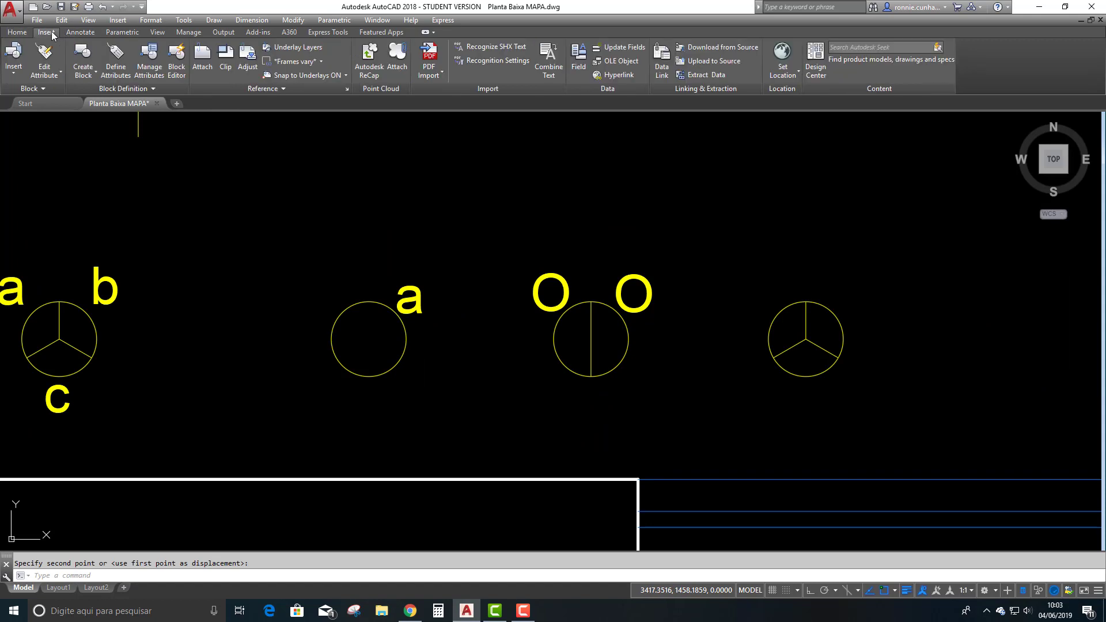
left_click(86, 63)
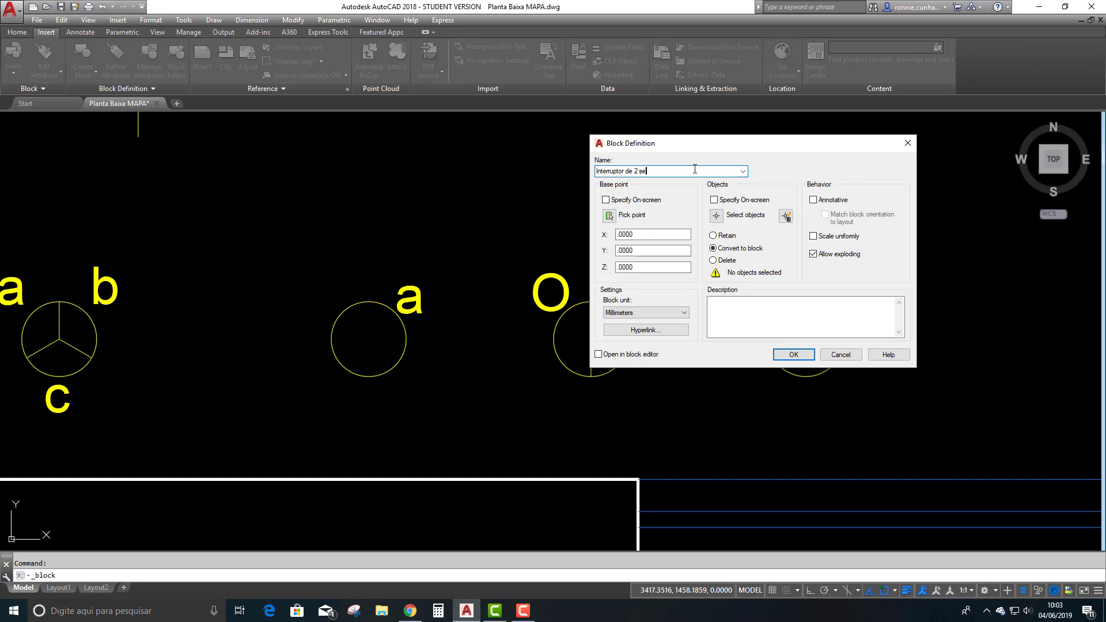
left_click(716, 215)
left_click_drag(513, 239, 670, 402)
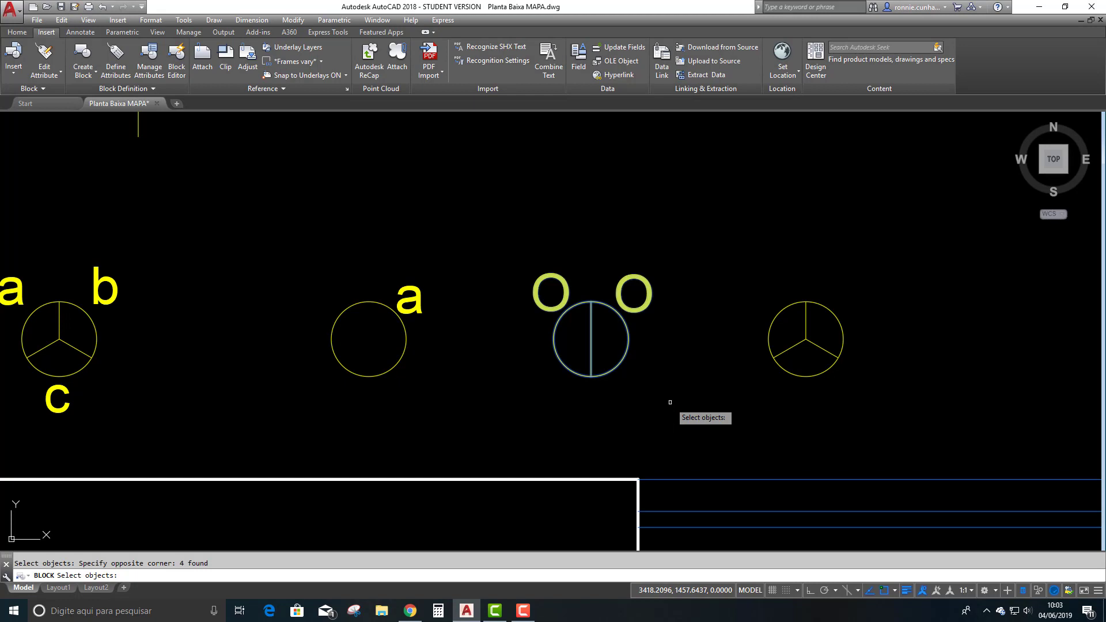
key("Return")
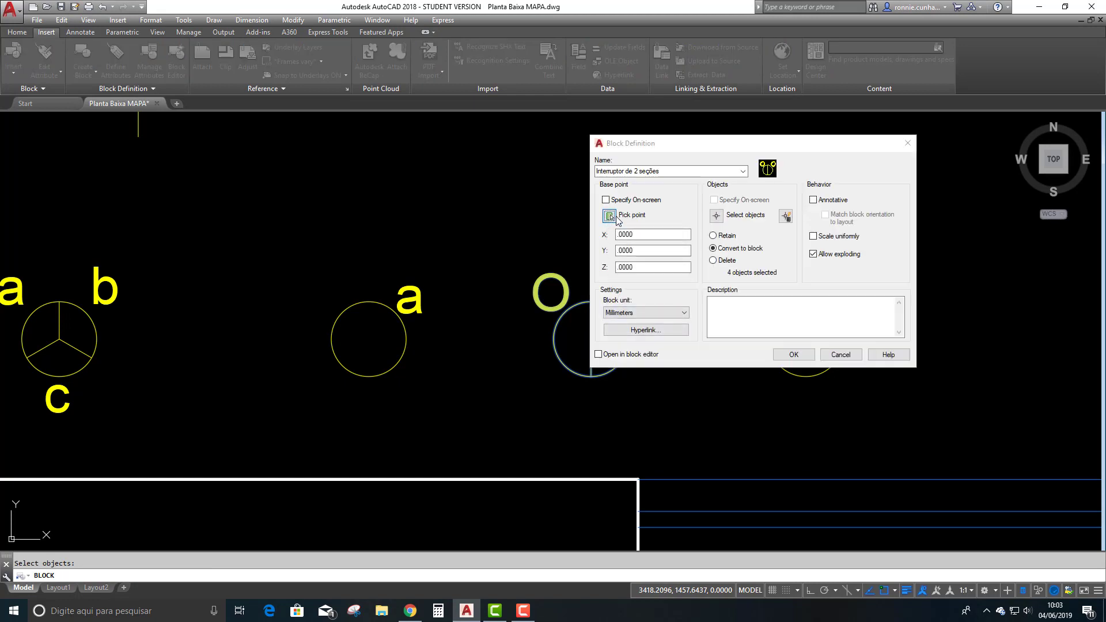
left_click(610, 216)
left_click(592, 334)
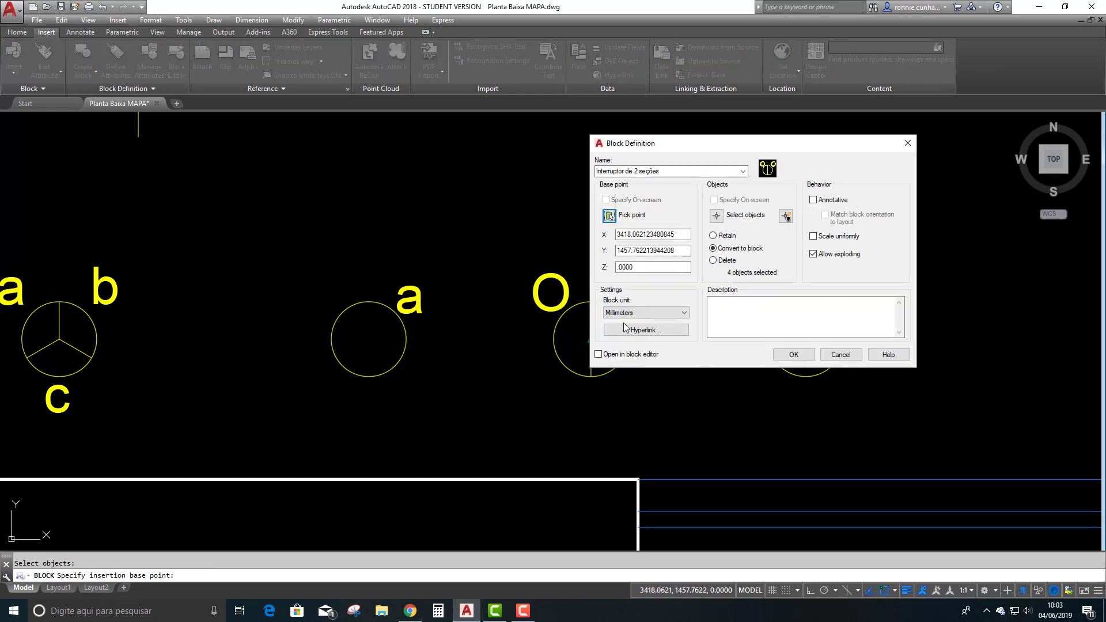
left_click(793, 354)
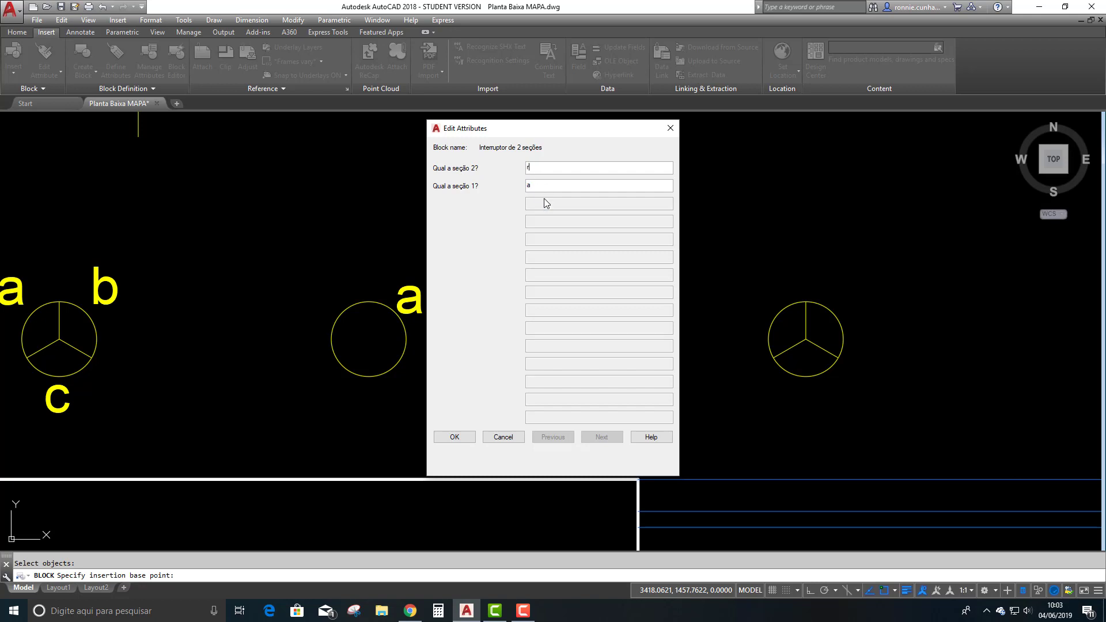
- Give the new two-section switch block the letter "n" for section 2 and "m" for section 1
type("r")
key("Tab")
left_click(544, 168)
left_click(531, 185)
type("m")
type("n")
key("Return")
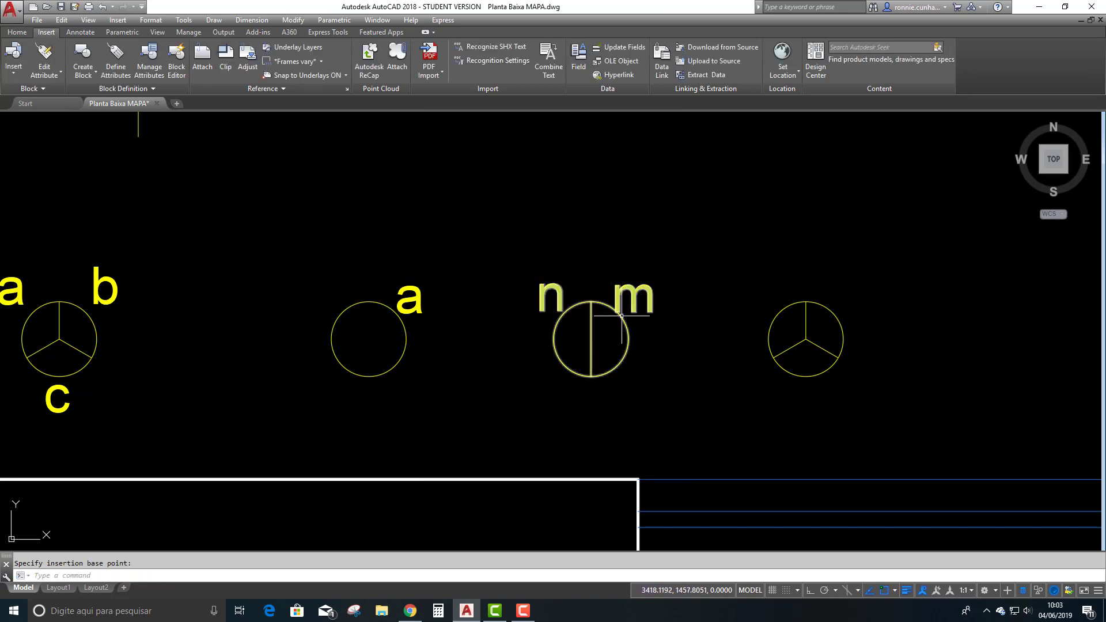
- Change the two-section switch block's section 1 letter to "p"
scroll(600, 322, "down", 2)
scroll(610, 314, "up", 2)
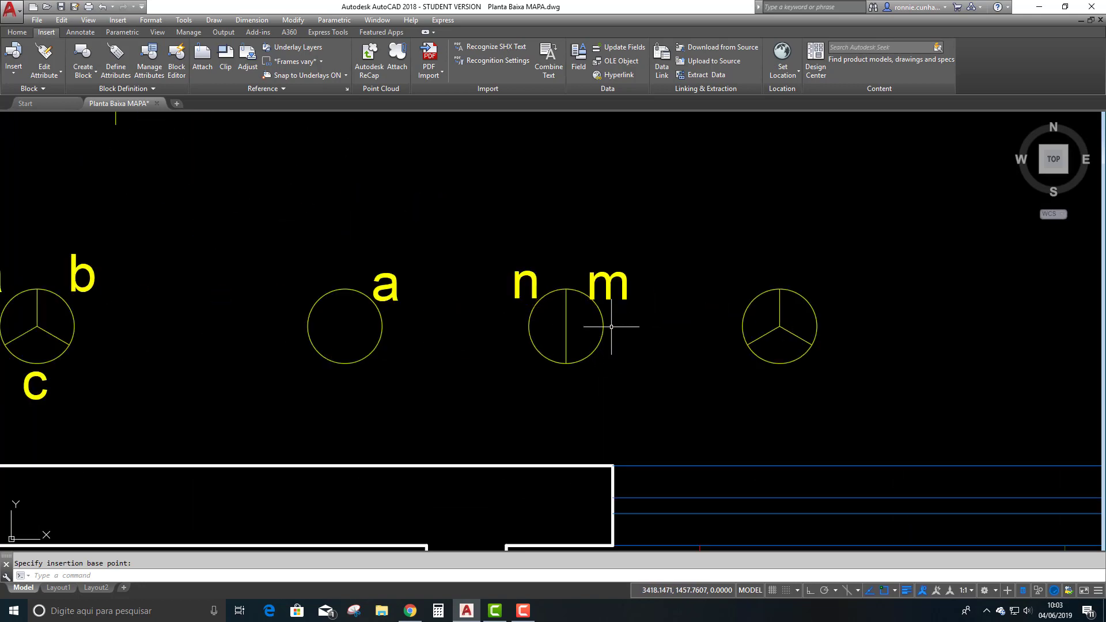
scroll(575, 330, "down", 3)
scroll(464, 346, "up", 3)
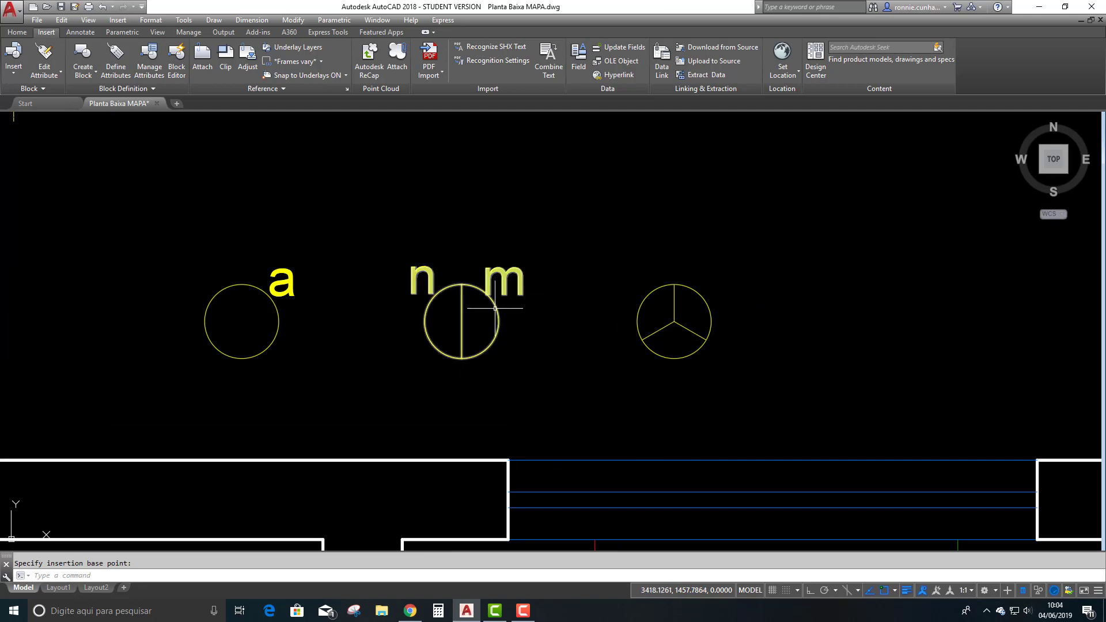
left_click(505, 275)
double_click(483, 313)
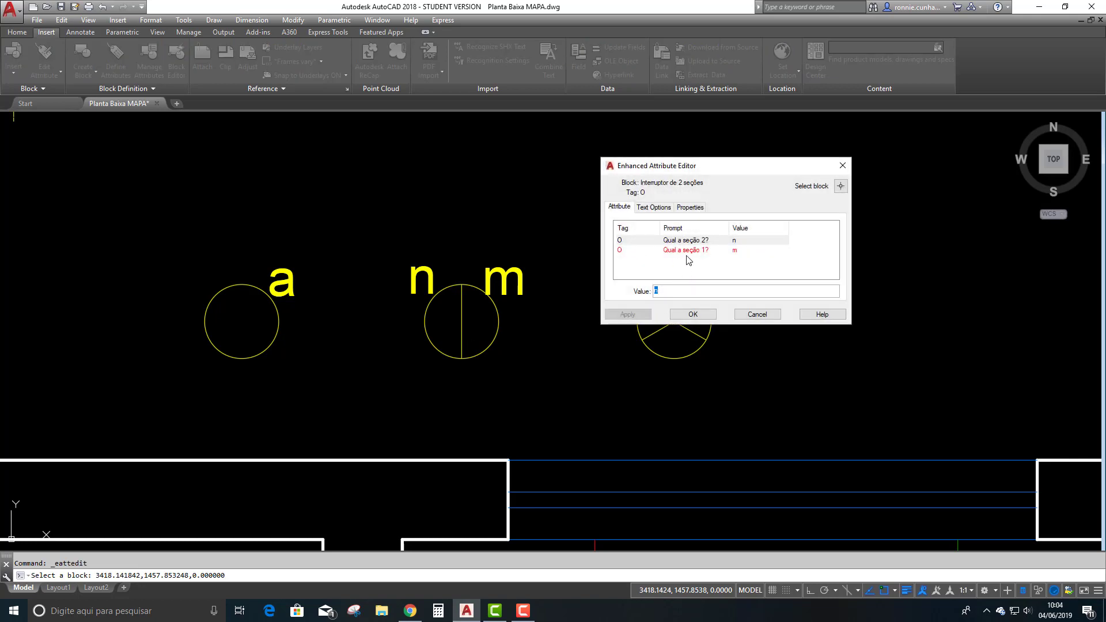
left_click(687, 251)
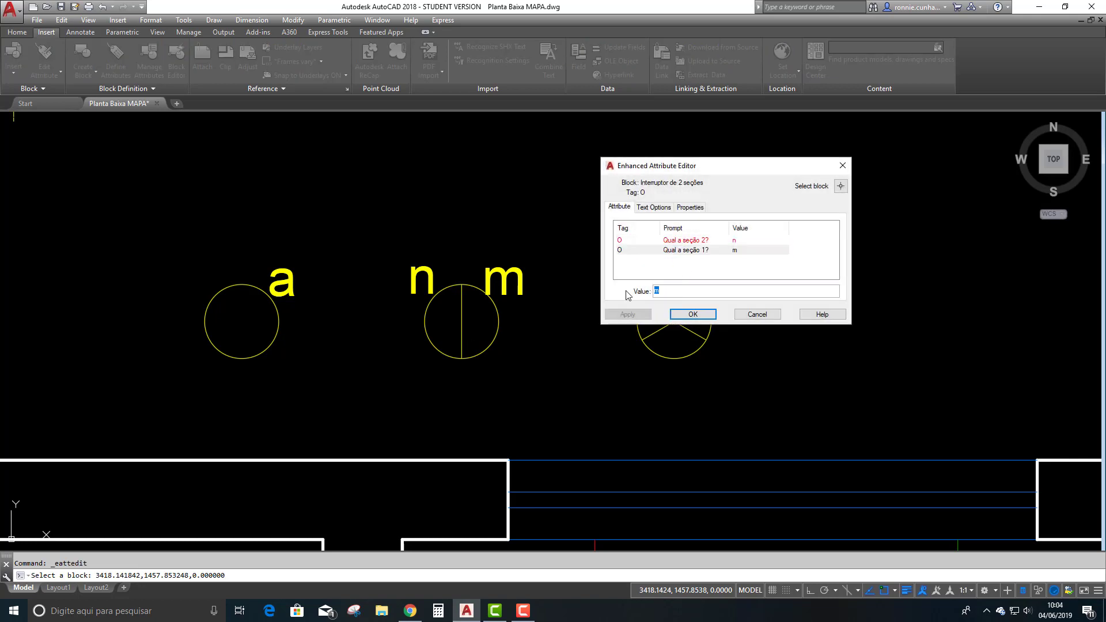
type("p")
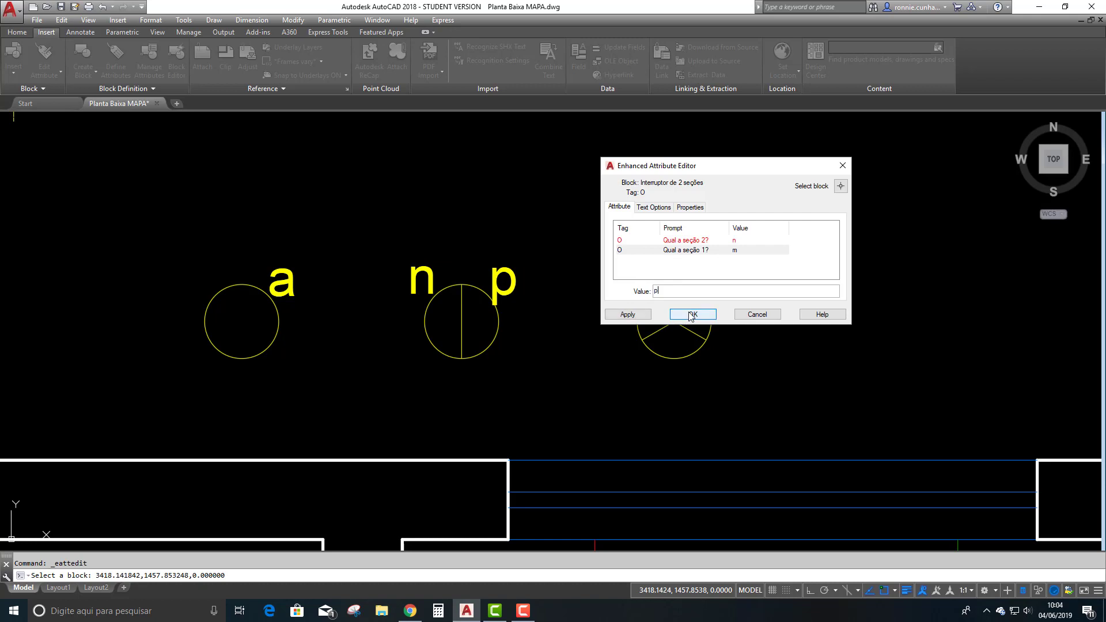
left_click(691, 315)
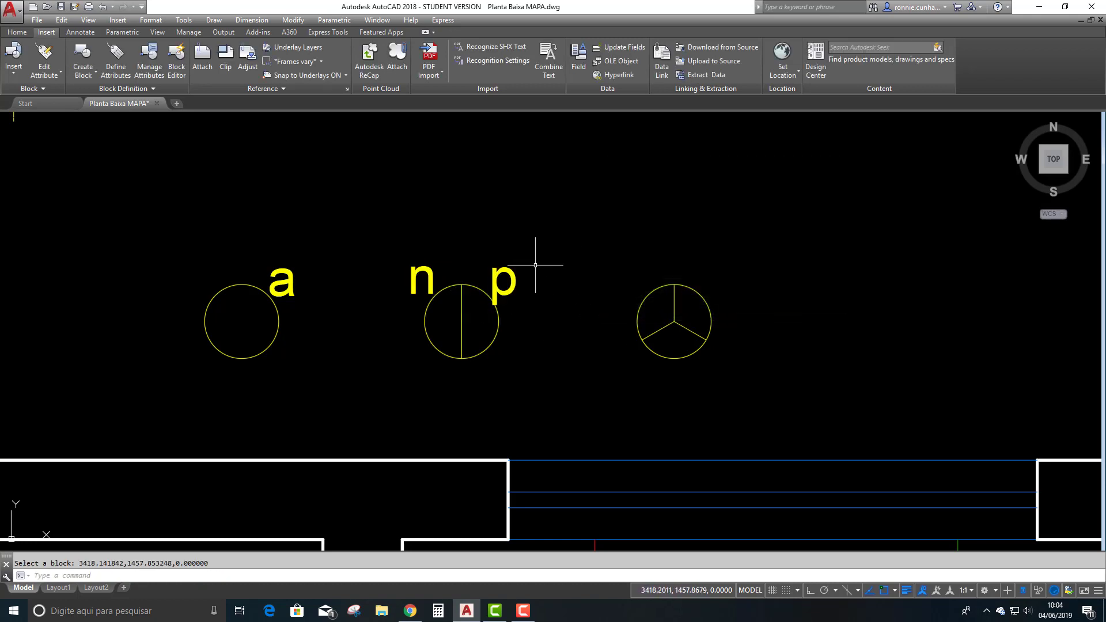
- Explode the two-section switch block and move both attribute letters slightly up, away from the circle
left_click(479, 284)
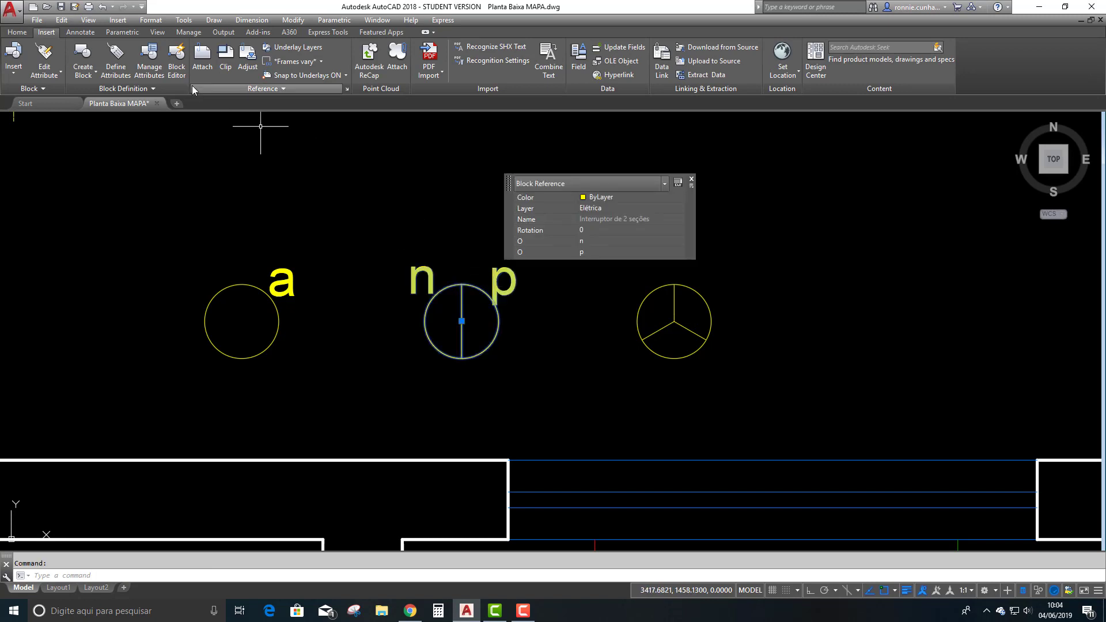
left_click(263, 61)
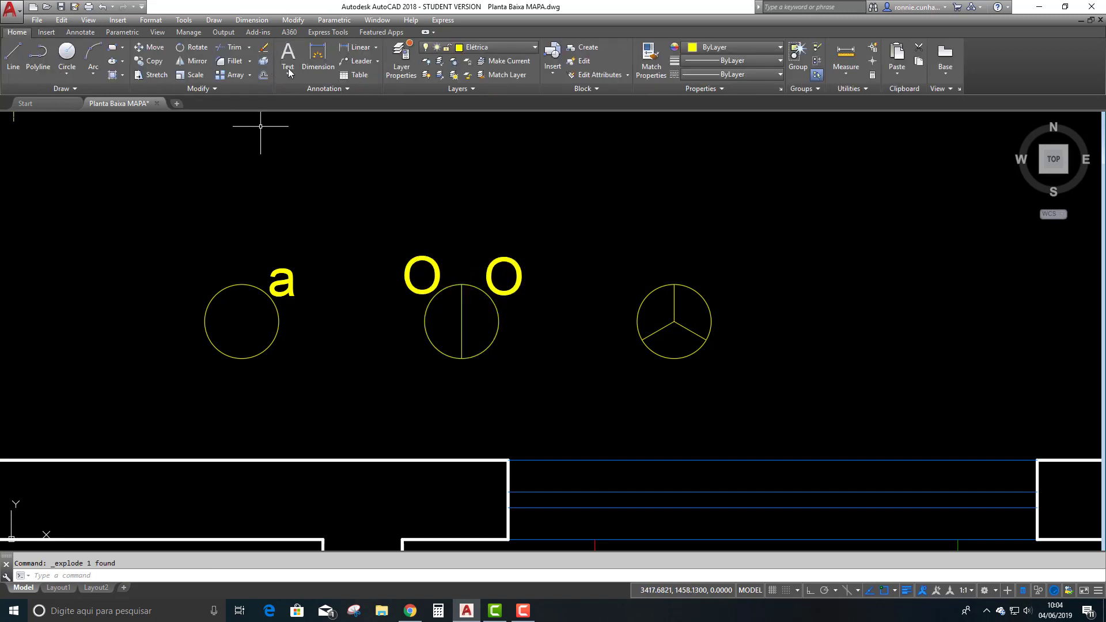
left_click(149, 47)
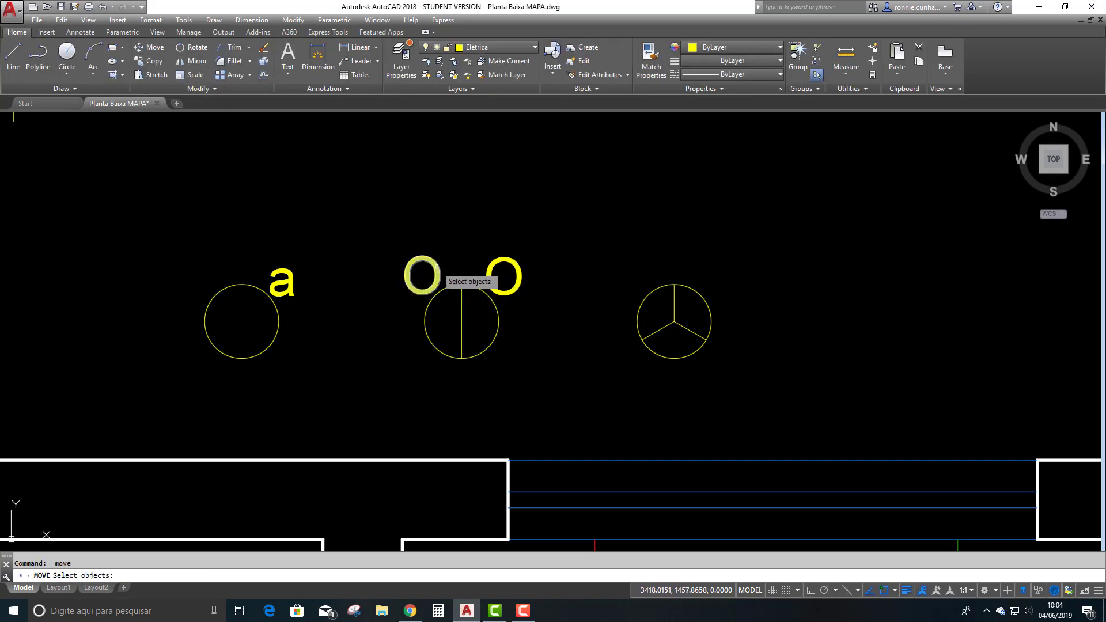
left_click(439, 275)
left_click(497, 263)
key("Return")
left_click(545, 217)
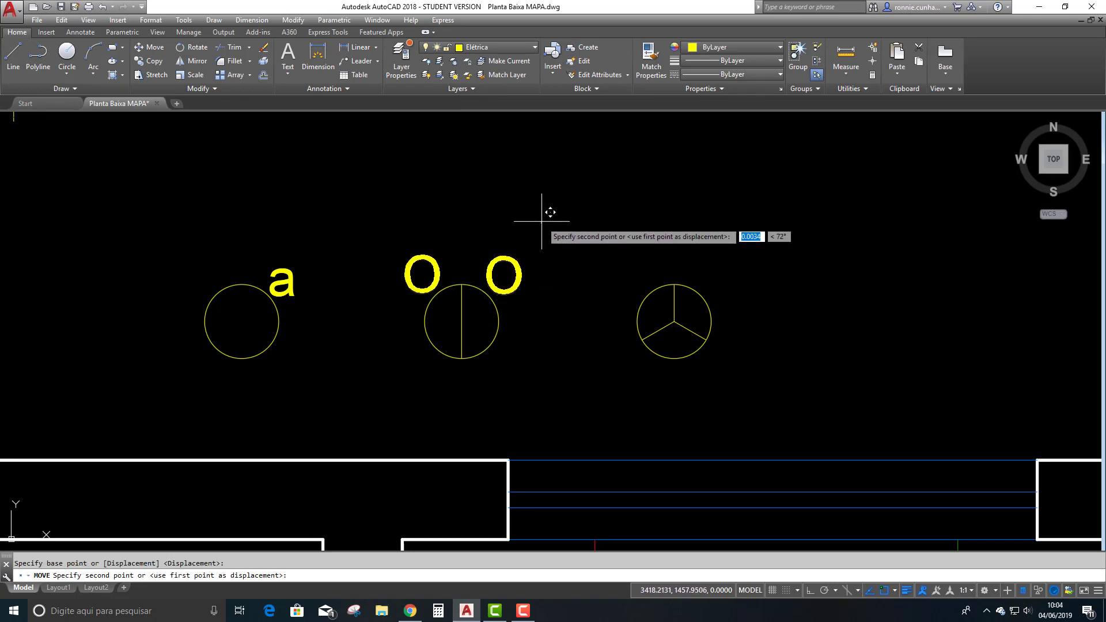
left_click(538, 218)
- Move the two-section switch's upper-left attribute letter slightly left
left_click(149, 47)
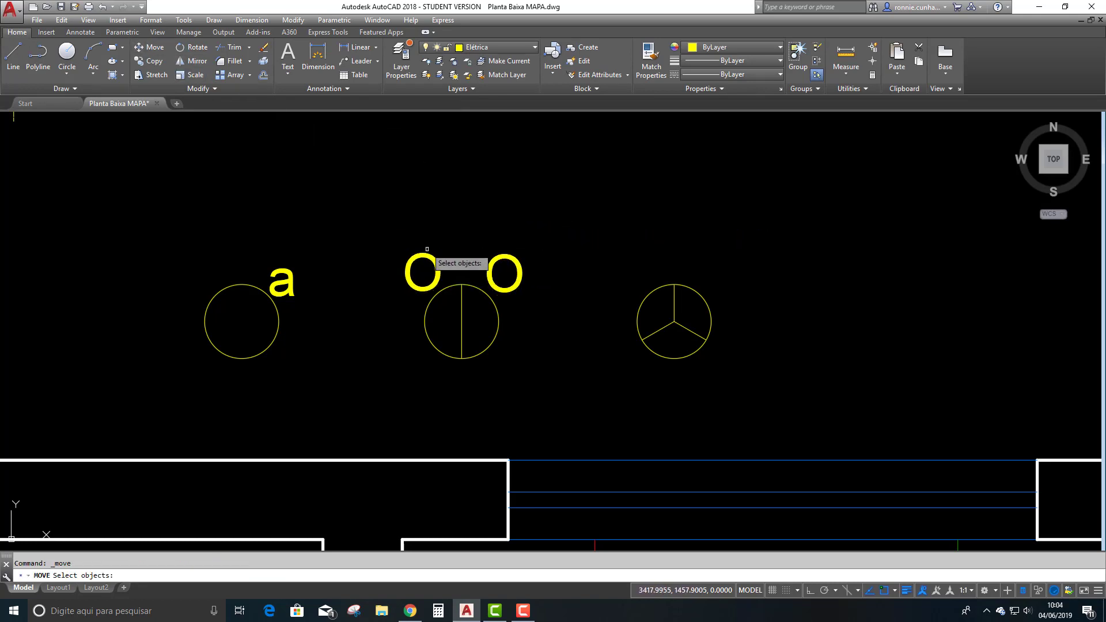
left_click(438, 274)
key("Return")
left_click(474, 230)
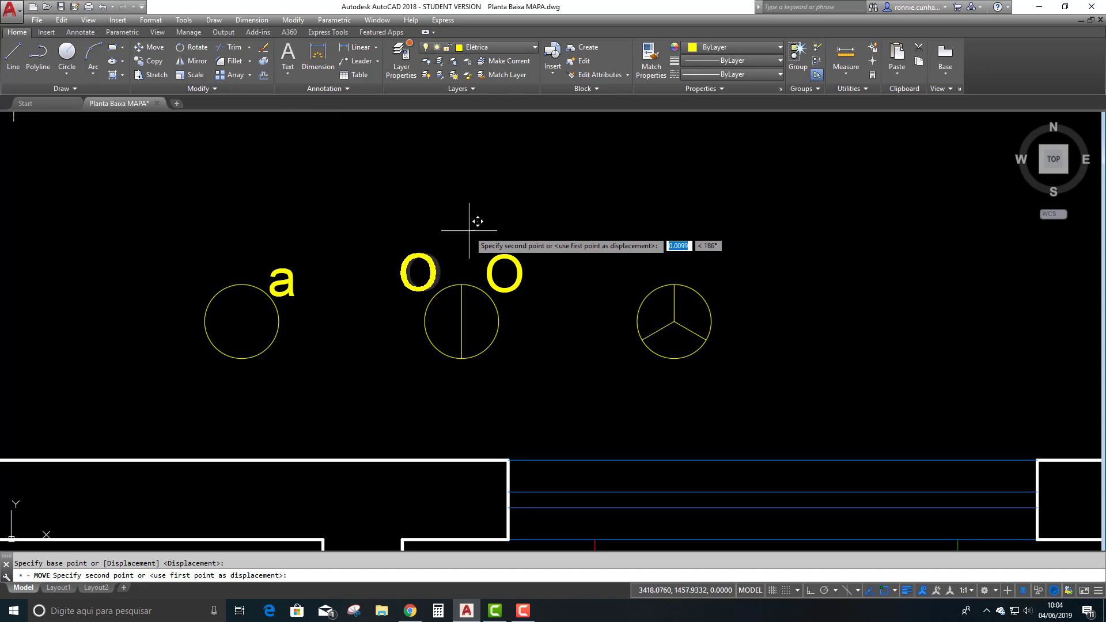
left_click(468, 230)
- Move the two-section switch's upper-right attribute letter slightly right
left_click(160, 48)
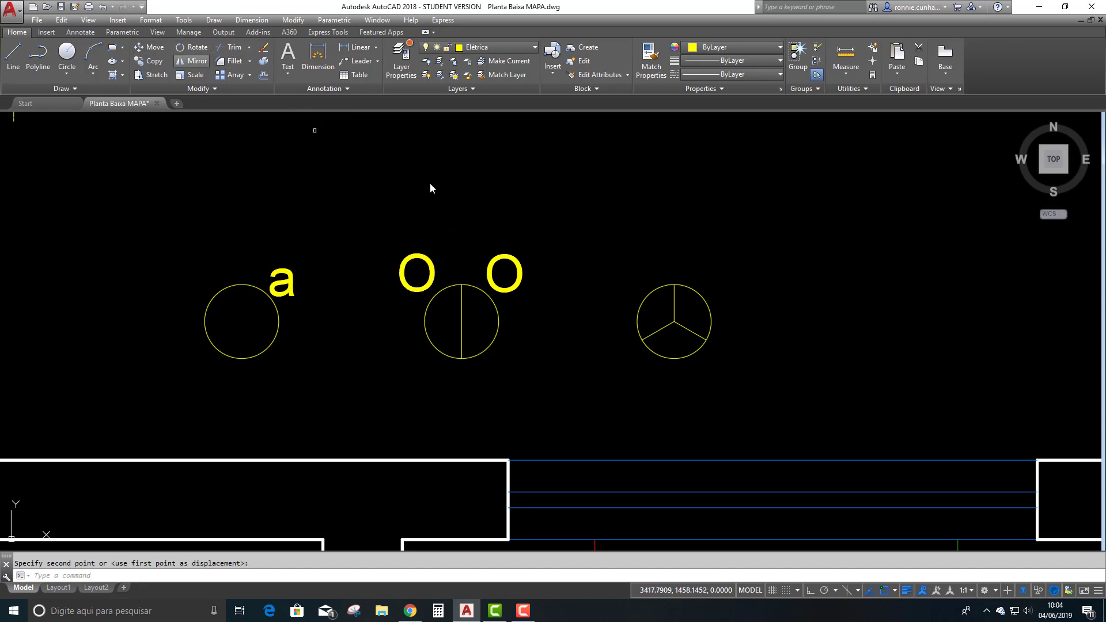
double_click(506, 256)
left_click(504, 267)
key("Return")
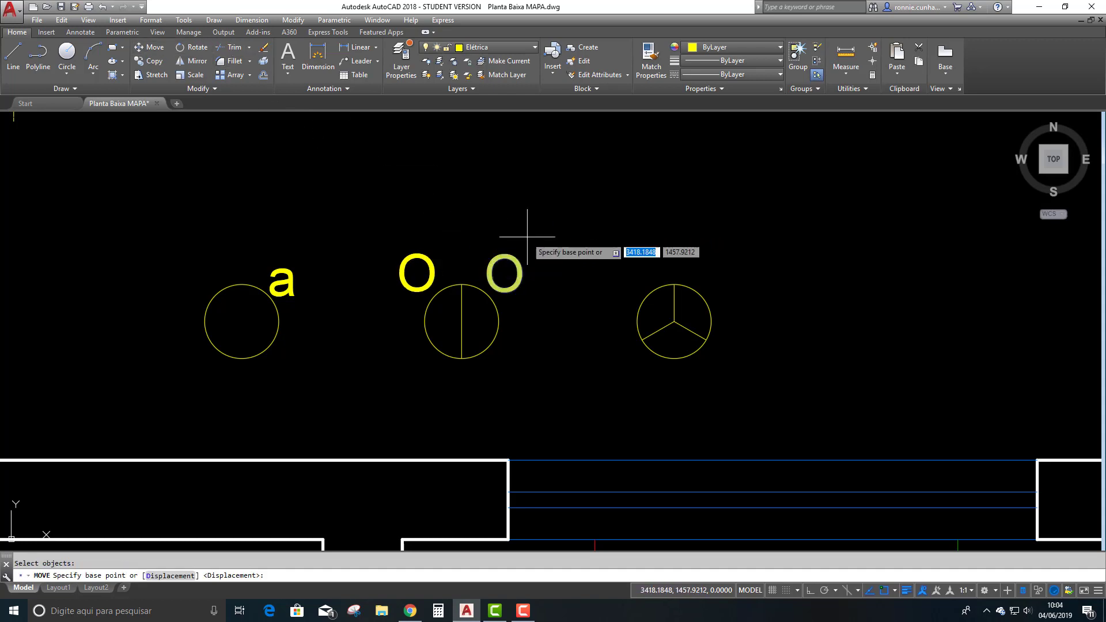
left_click(522, 234)
left_click(507, 227)
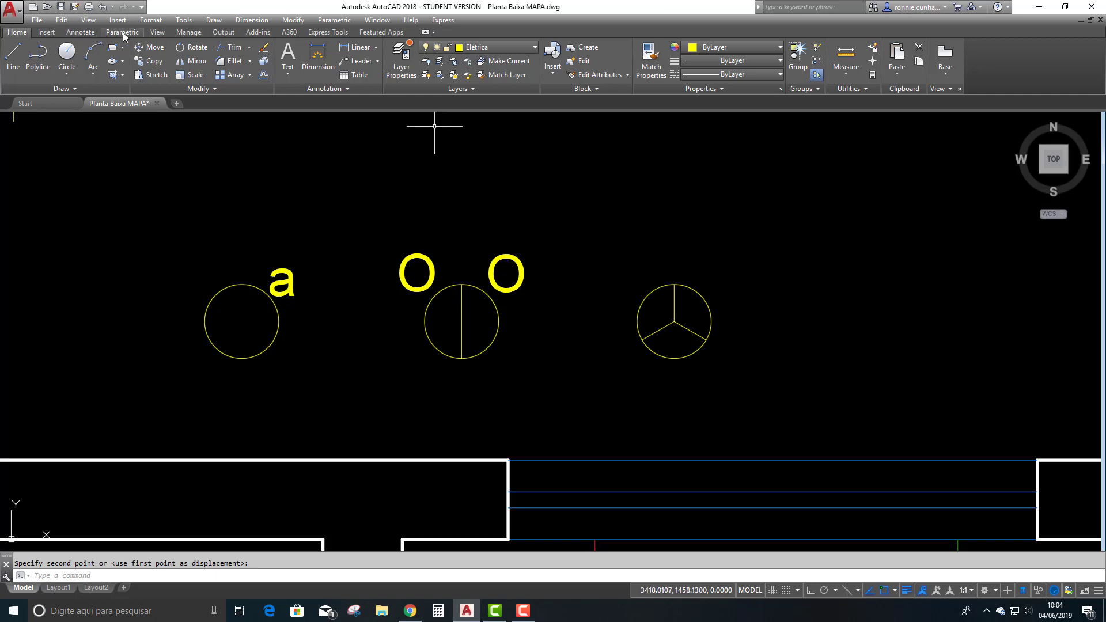
- Redefine the block "Interruptor de 2 seções" from the two-section switch's circle, dividing line and both attribute letters, with the base point at the circle's centre
left_click(122, 32)
left_click(46, 32)
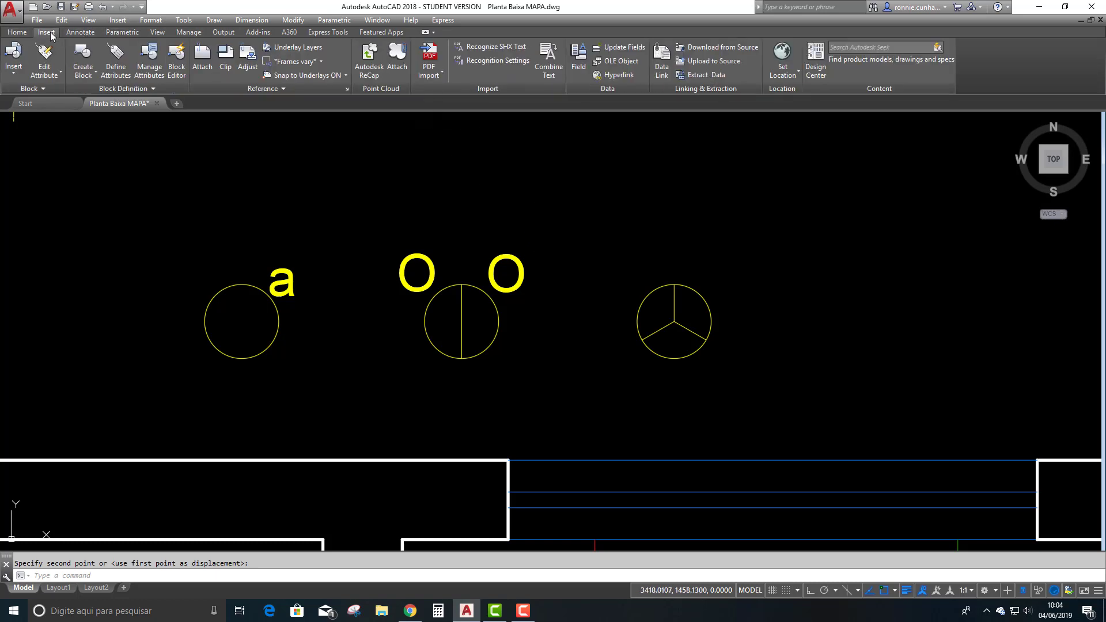
left_click(83, 58)
left_click(742, 172)
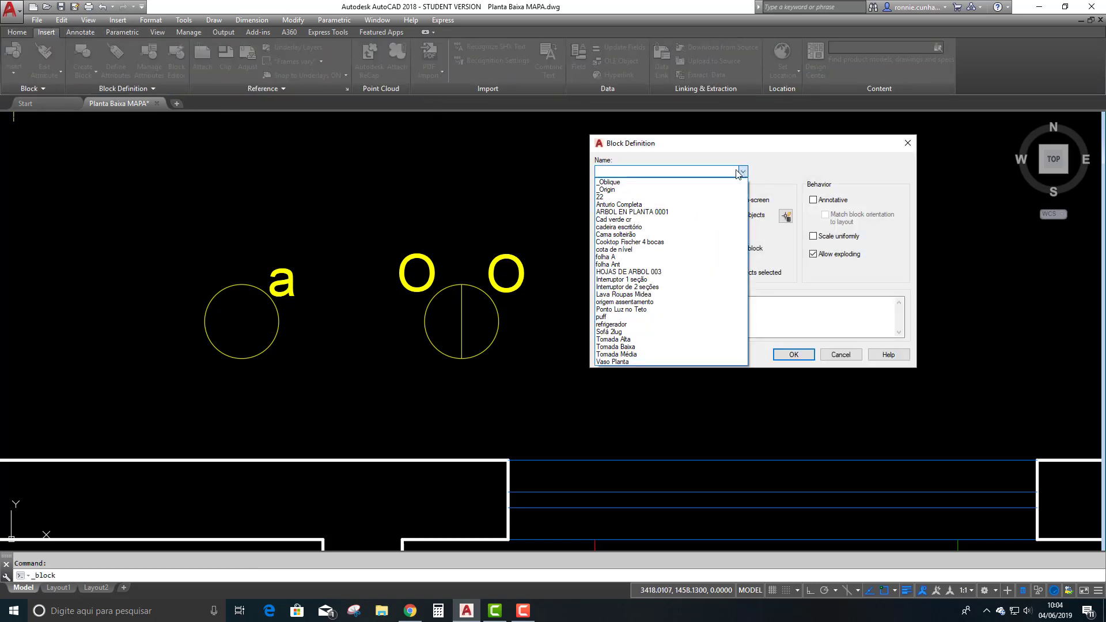
left_click(649, 287)
left_click(717, 215)
left_click(572, 382)
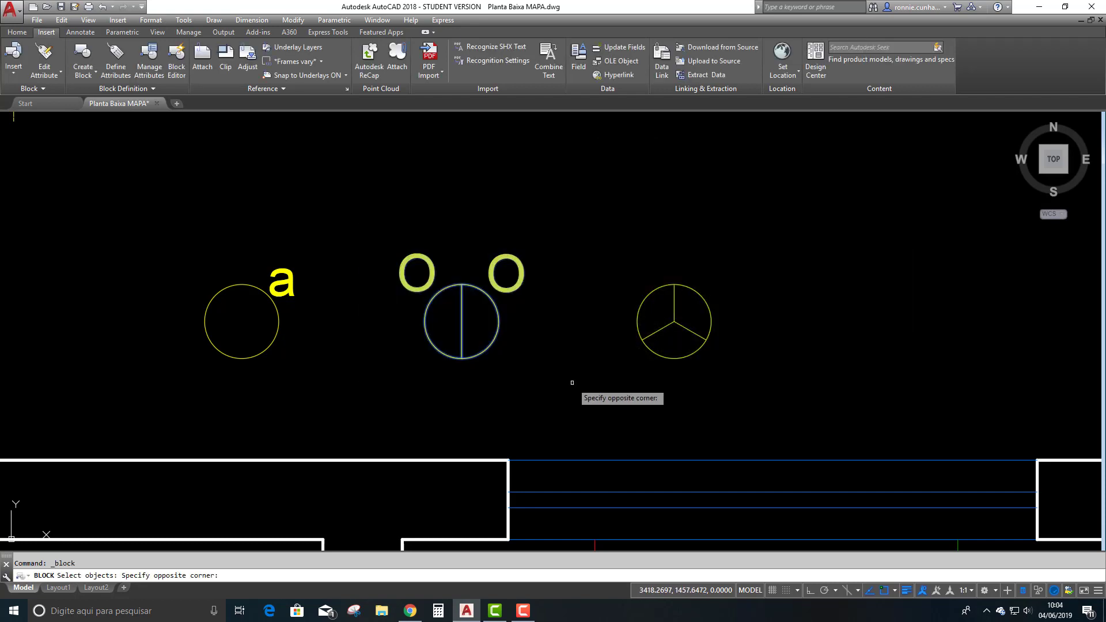
left_click(572, 382)
key("Return")
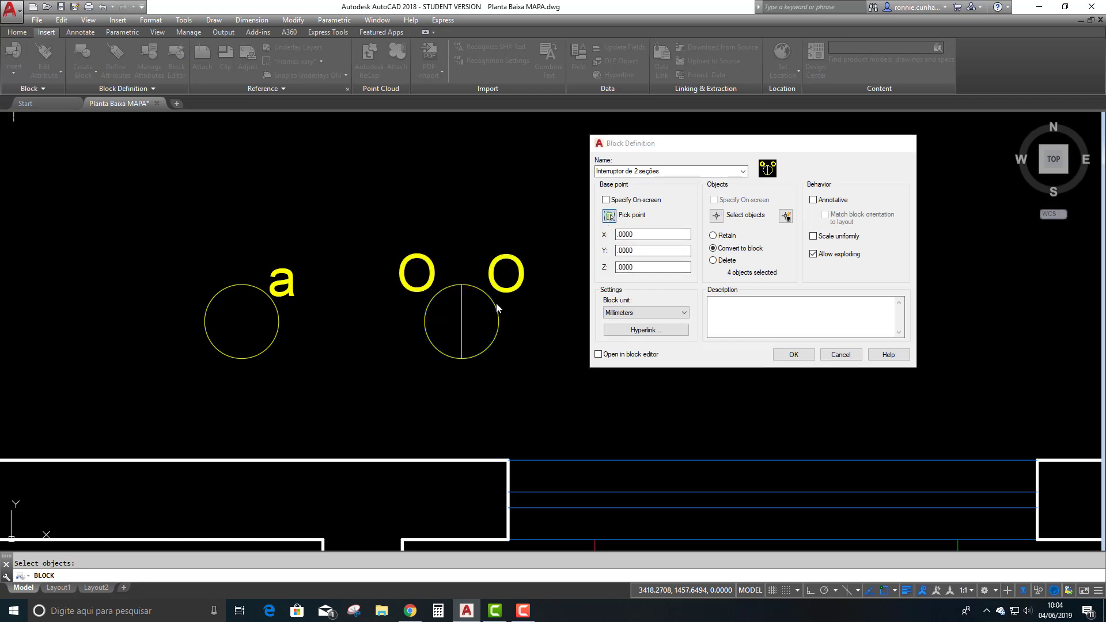
left_click(464, 324)
left_click(785, 355)
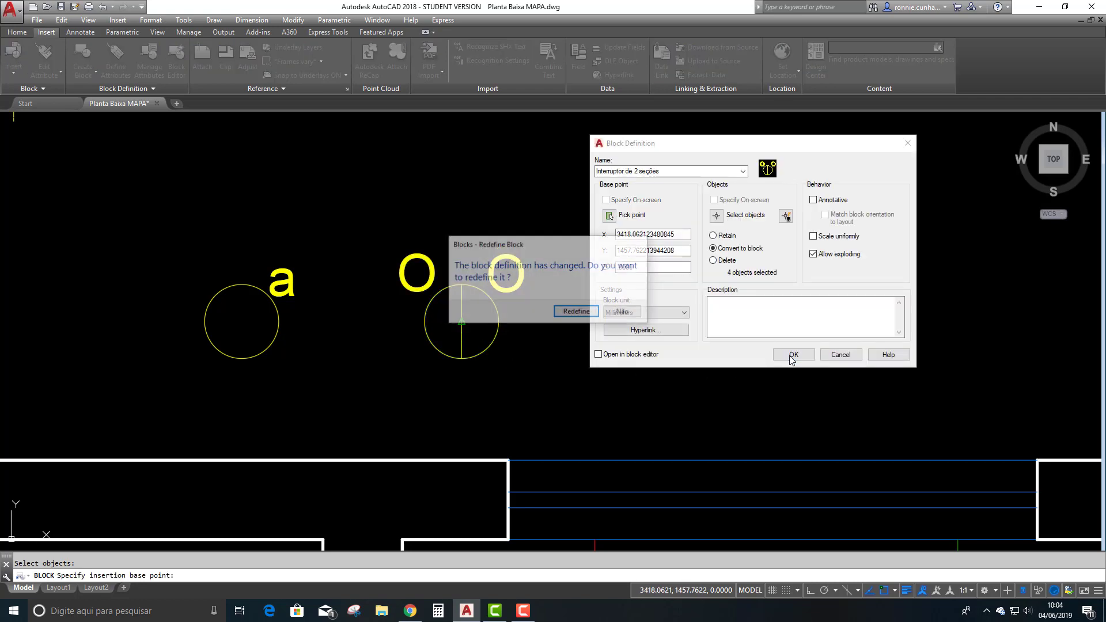
left_click(586, 312)
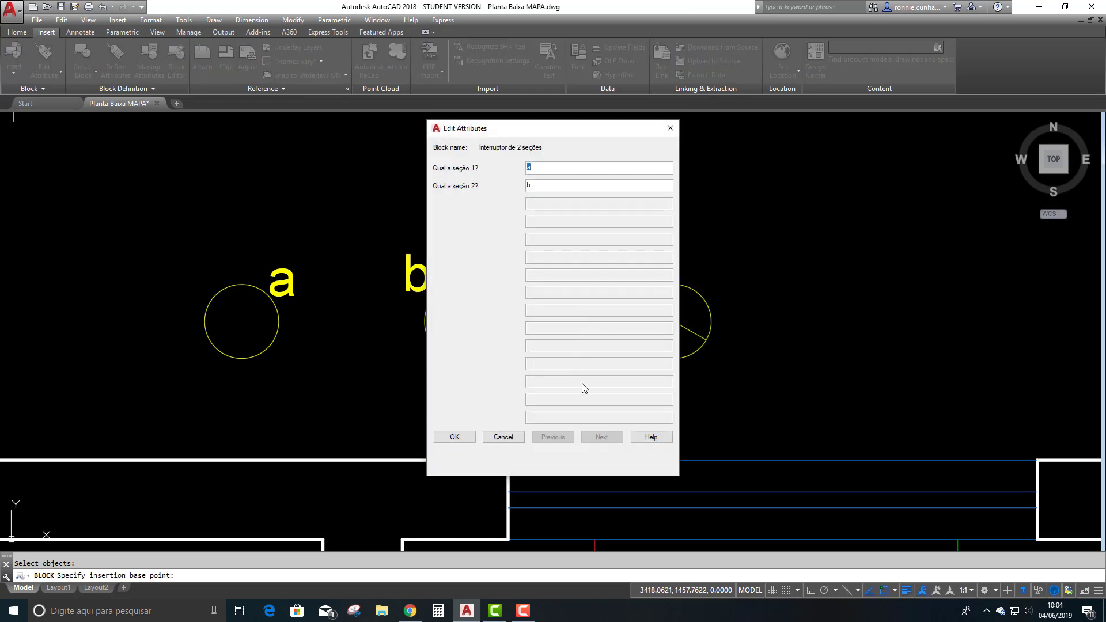
- Set the redefined two-section switch's section 1 letter to "m" and its section 2 letter to "p"
type("m")
key("Tab")
left_click(467, 437)
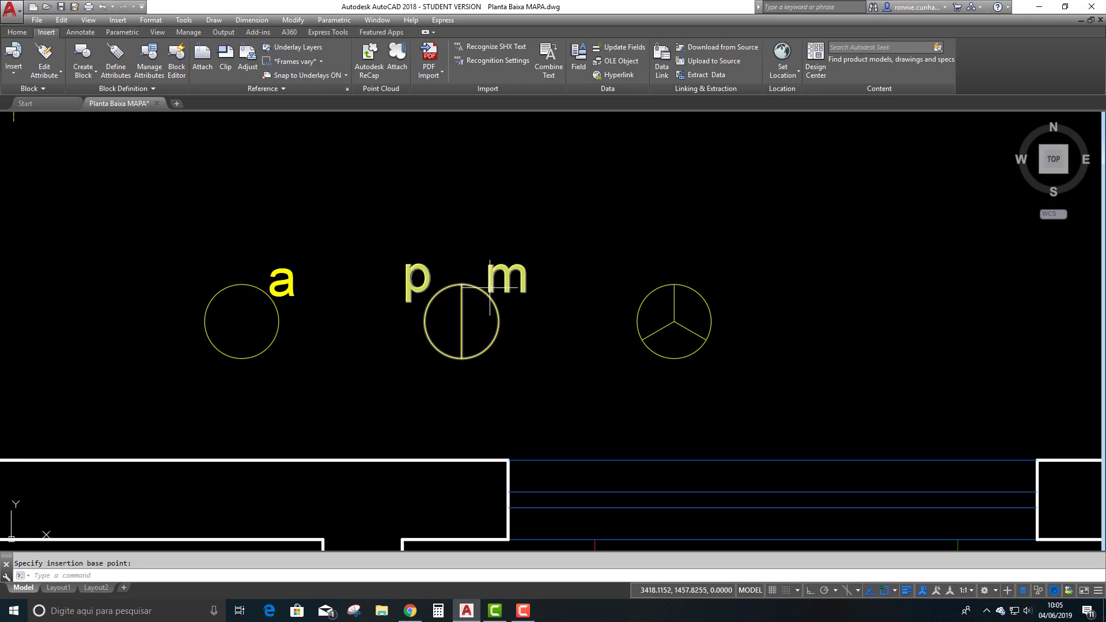
- Copy the two-section switch block to the empty space directly above the original
left_click(7, 32)
left_click(151, 61)
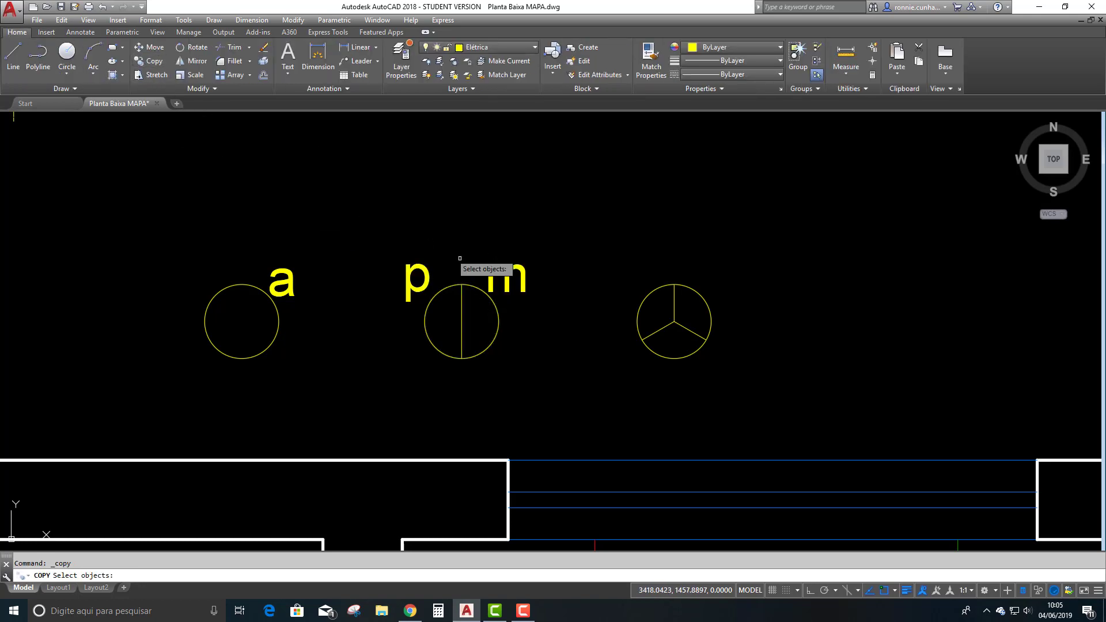
left_click(466, 285)
key("Return")
left_click(462, 284)
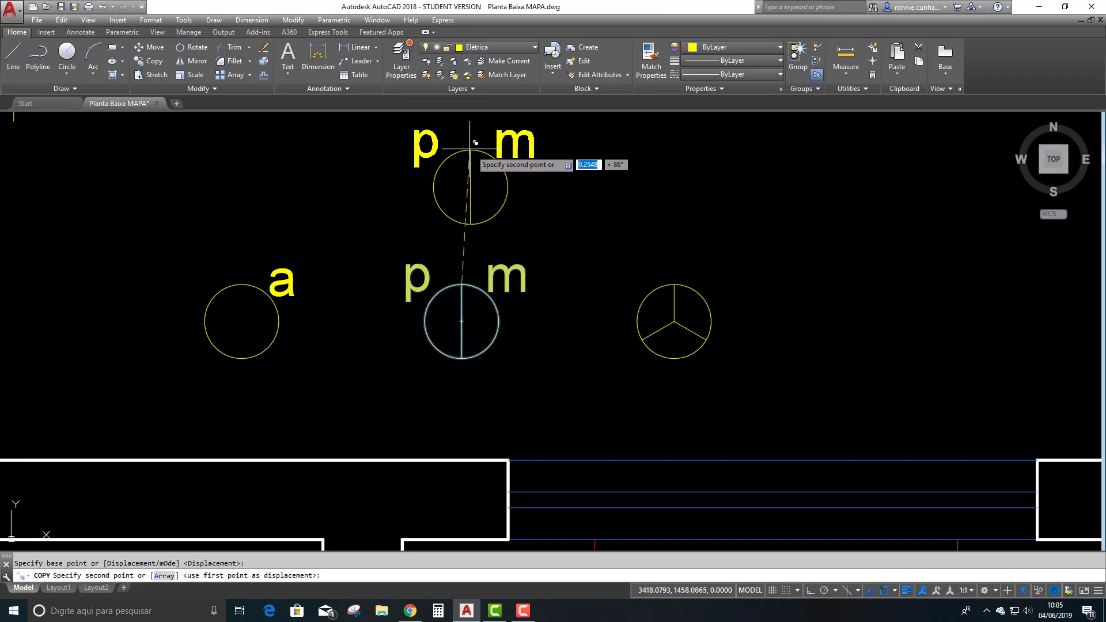
left_click(462, 144)
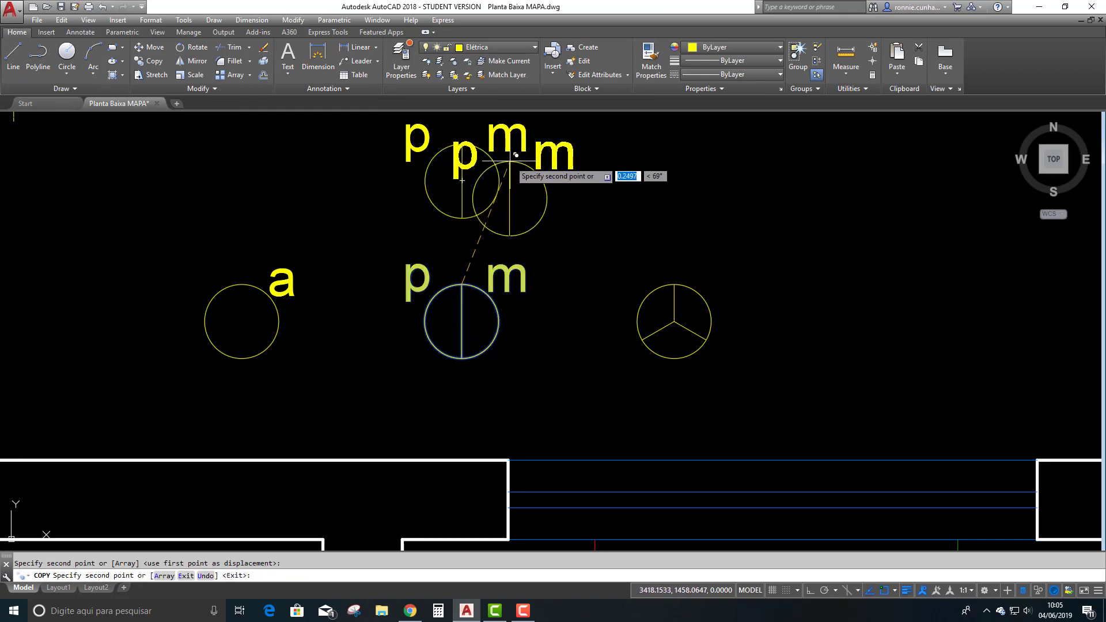
key("Escape")
- Explode the copied two-section switch and delete its circle and dividing line, keeping only the two attribute letters
left_click(573, 162)
left_click(475, 173)
left_click(264, 62)
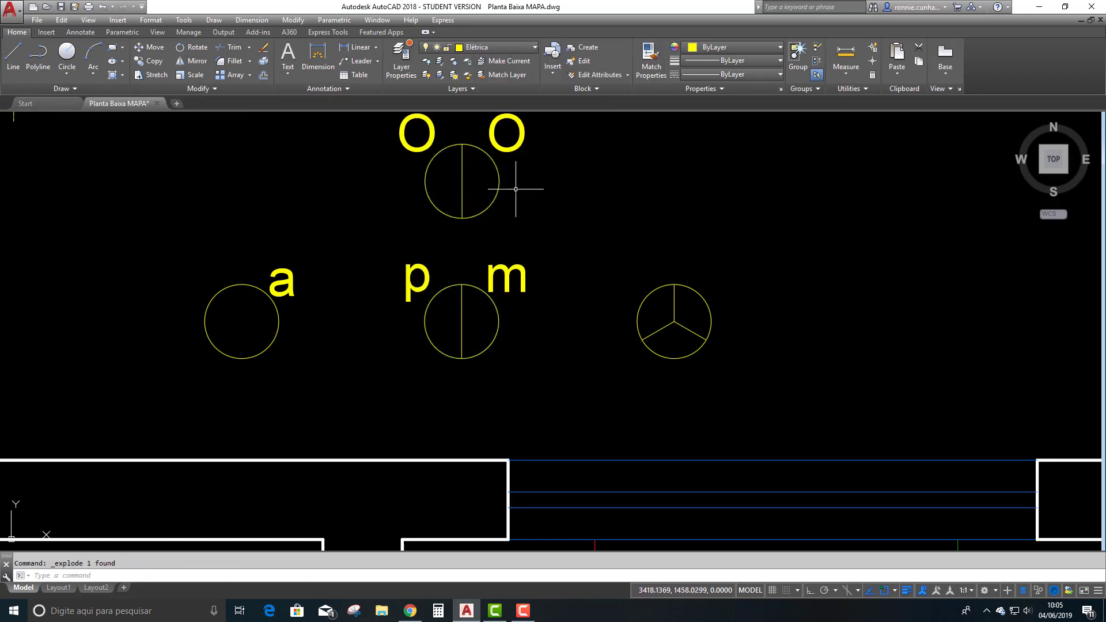
left_click(516, 189)
left_click(395, 178)
key("Delete")
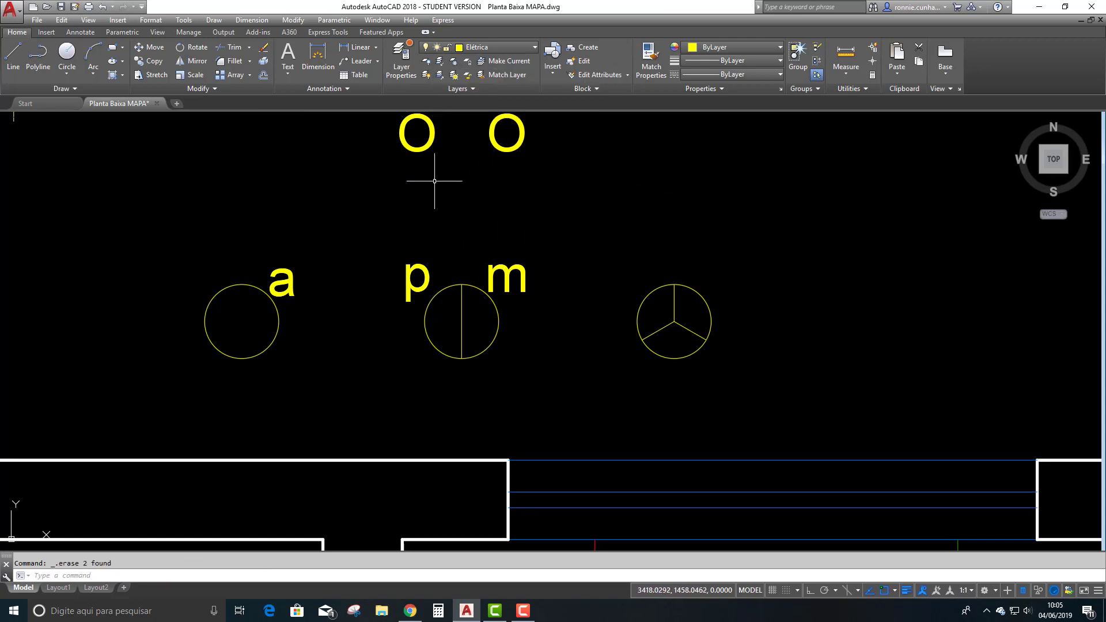
- Move the left loose attribute letter to the upper left of the three-section switch's circle
left_click(150, 47)
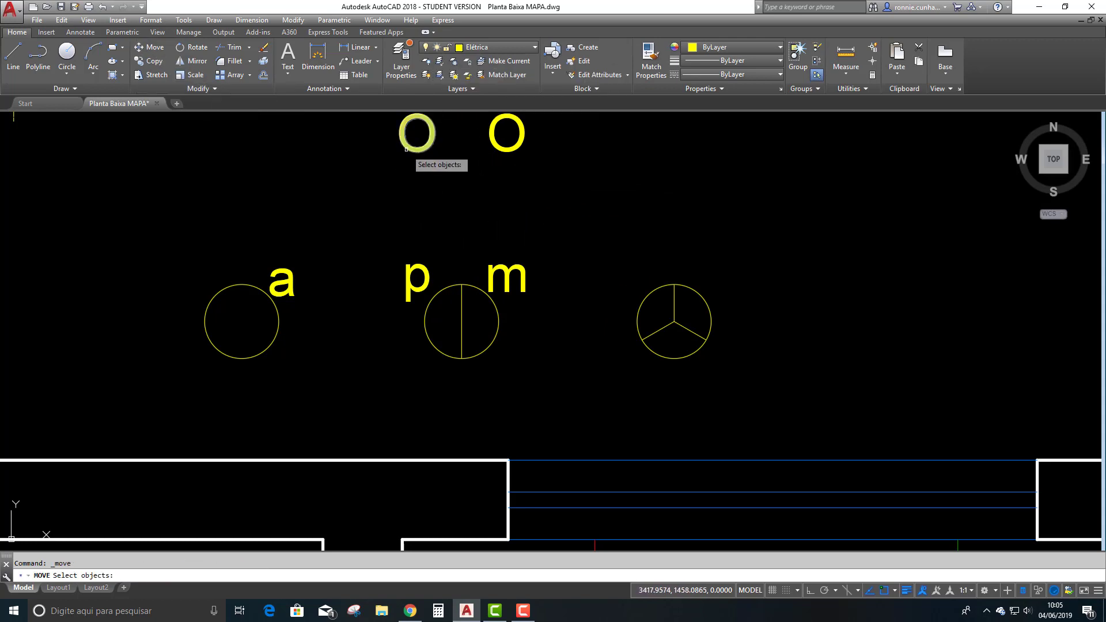
left_click(425, 147)
key("Return")
left_click(540, 192)
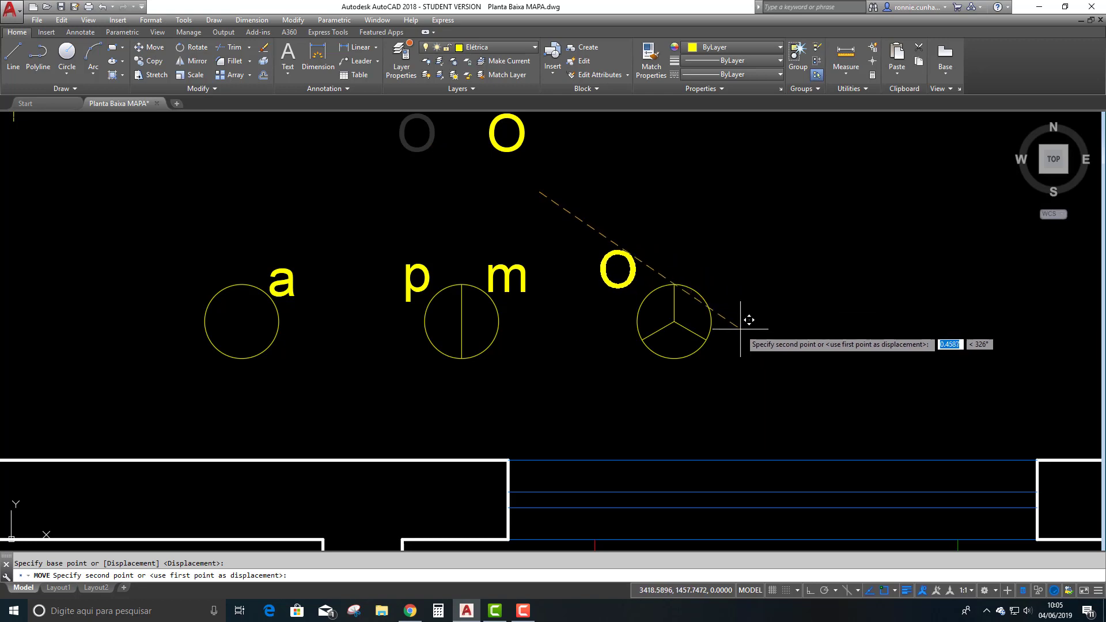
left_click(749, 335)
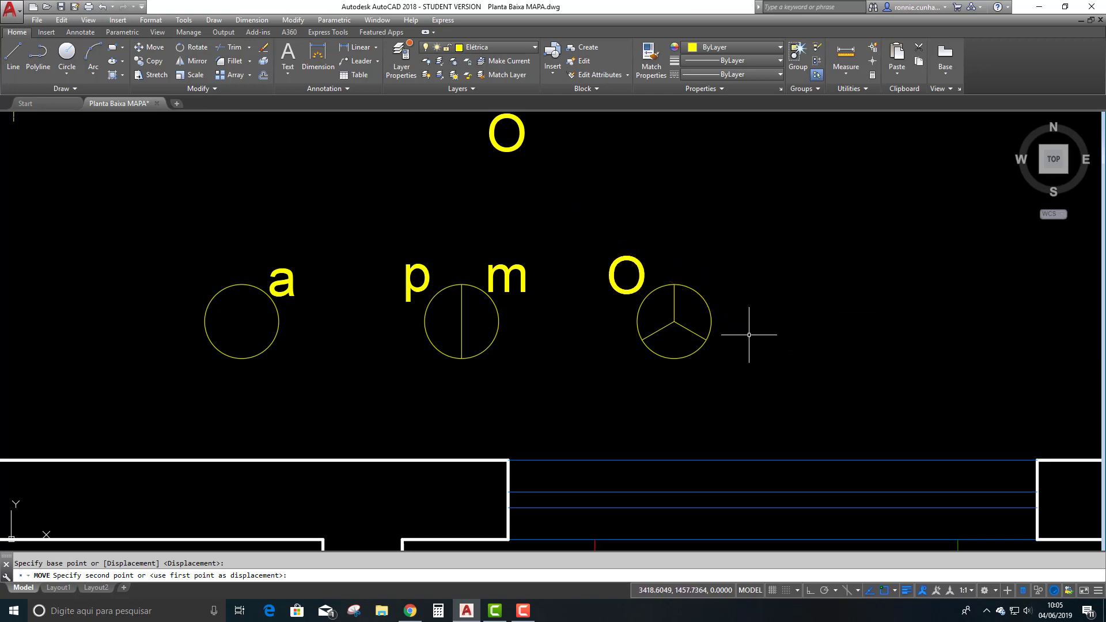
- Move the remaining loose attribute letter to the upper right of the three-section switch's circle
left_click(149, 48)
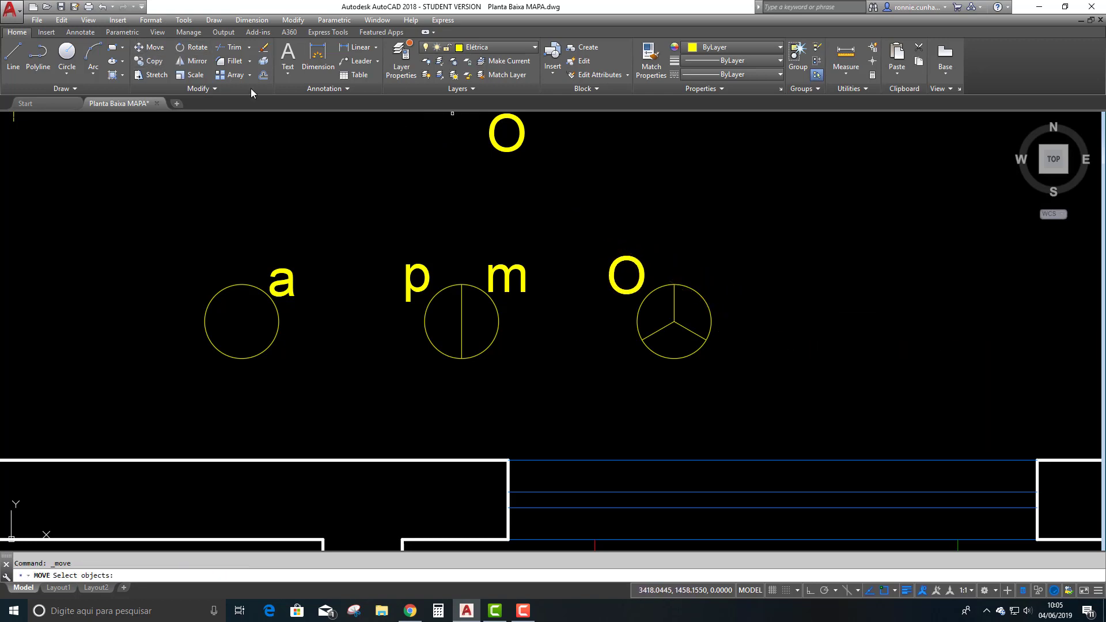
left_click(506, 149)
key("Return")
left_click(634, 153)
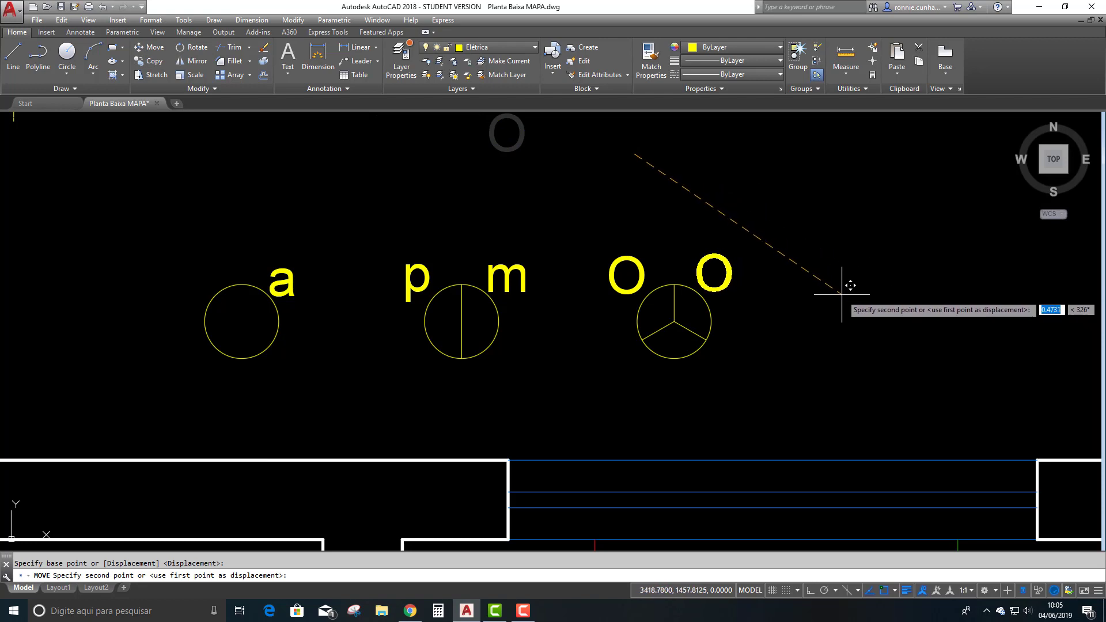
left_click(842, 295)
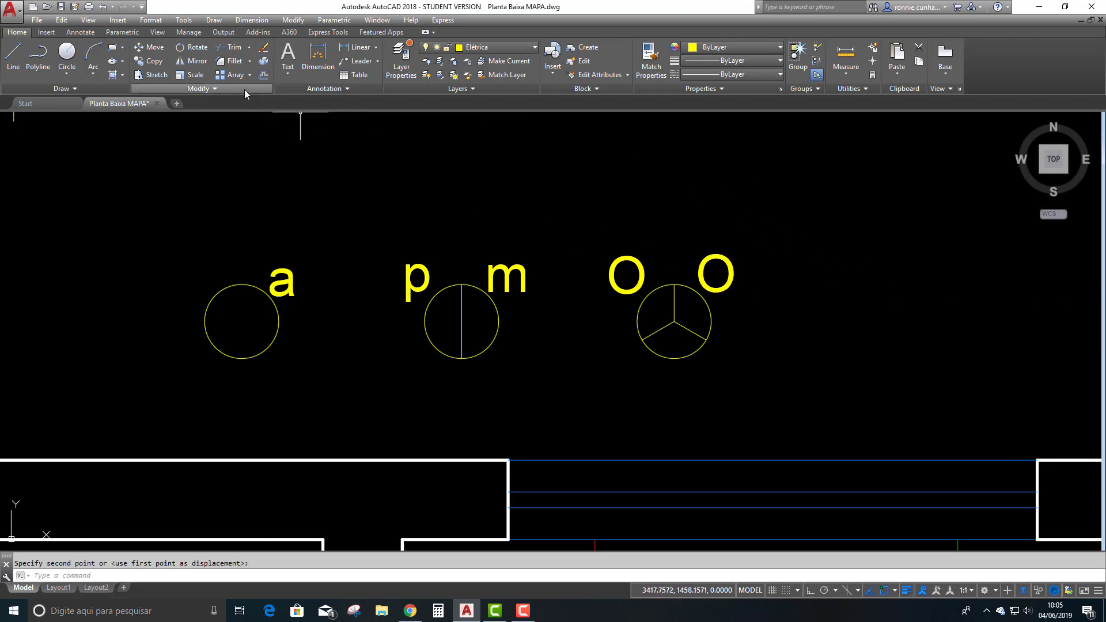
- Copy the three-section switch's upper-right attribute letter to just below the circle
left_click(152, 61)
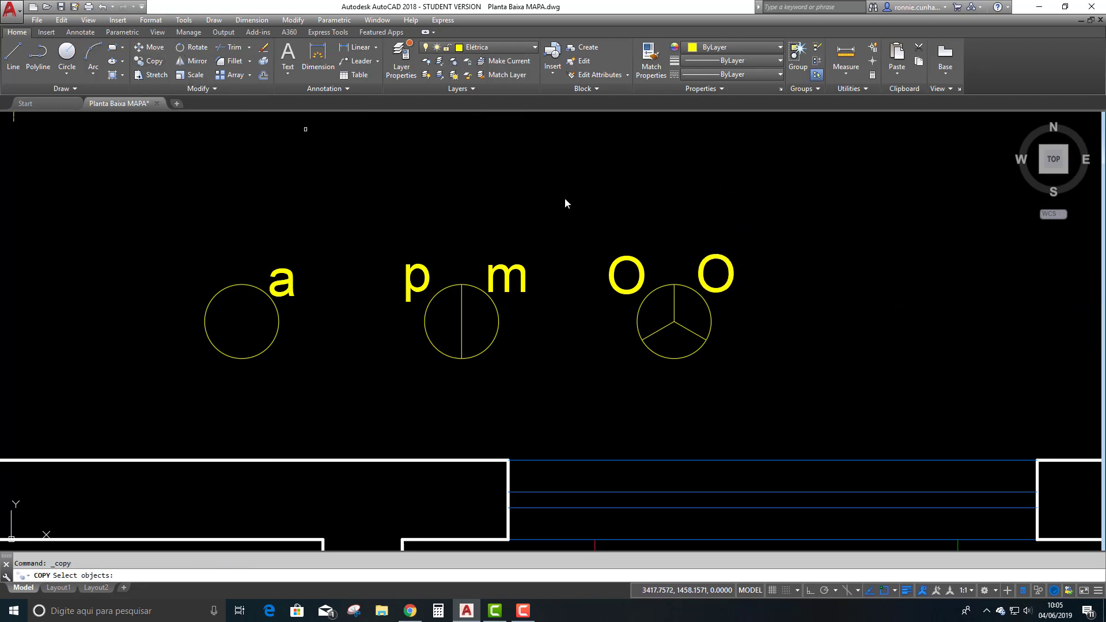
left_click(714, 291)
key("Return")
left_click(827, 242)
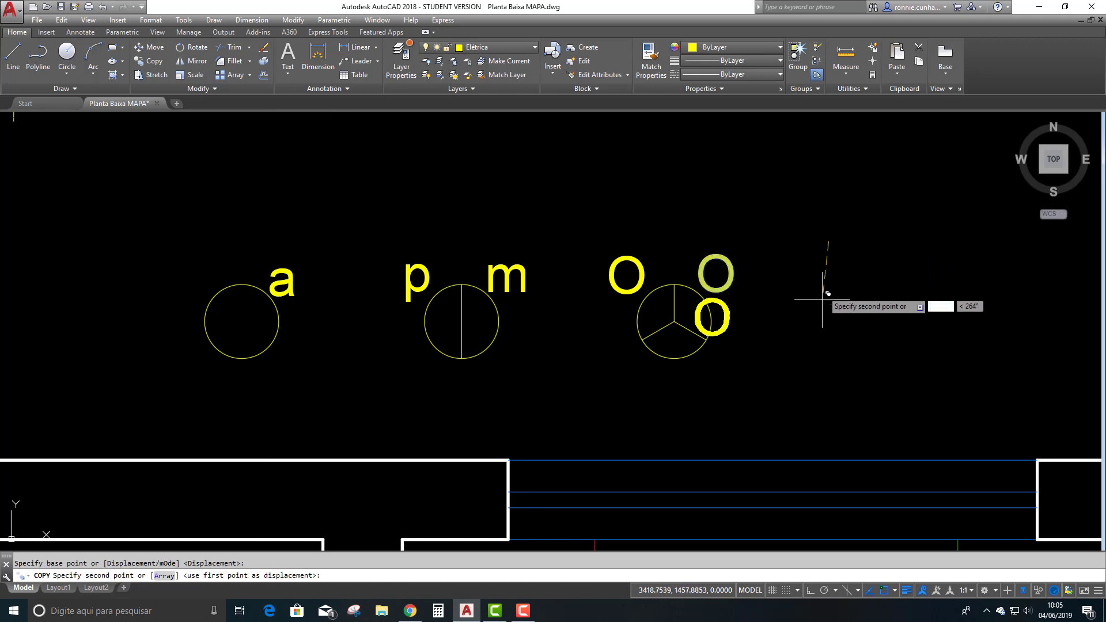
left_click(786, 352)
key("Escape")
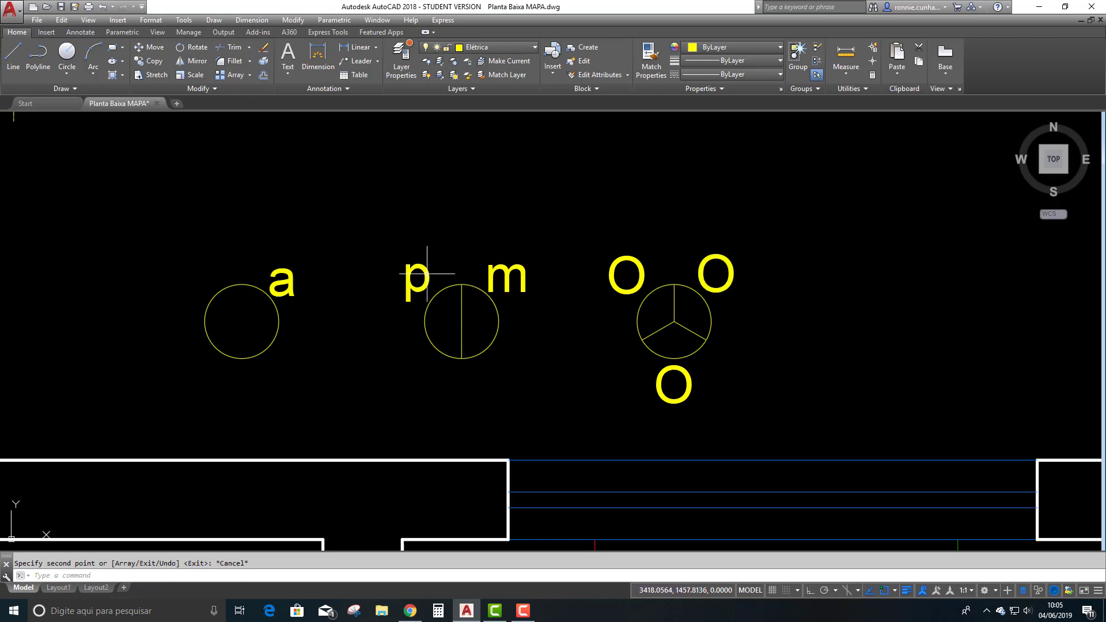
left_click(91, 33)
left_click(51, 33)
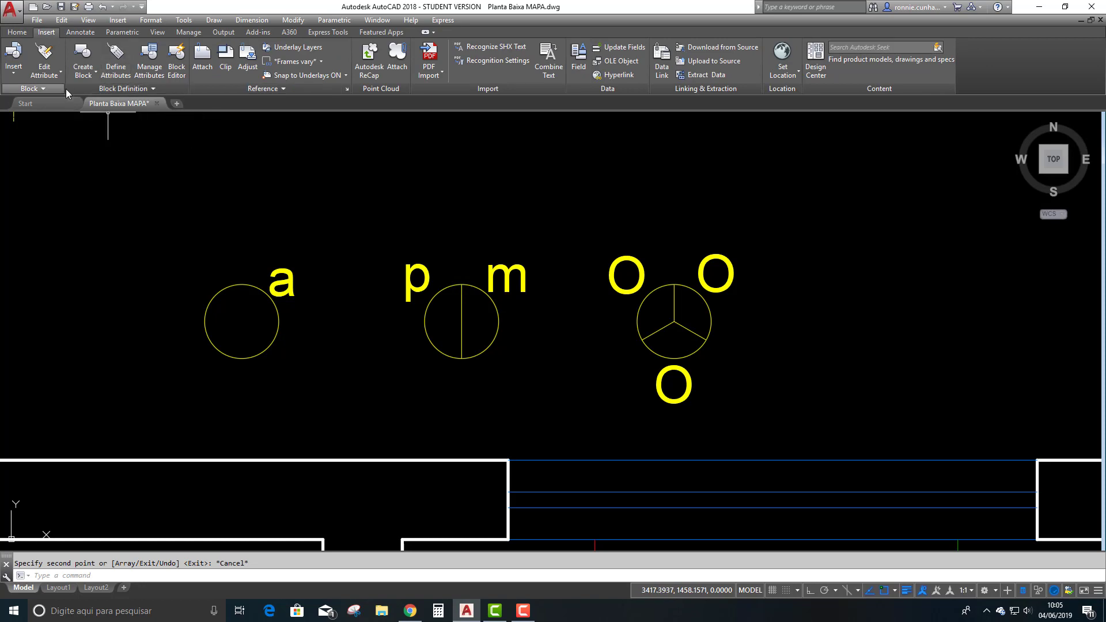
left_click(48, 73)
left_click(46, 96)
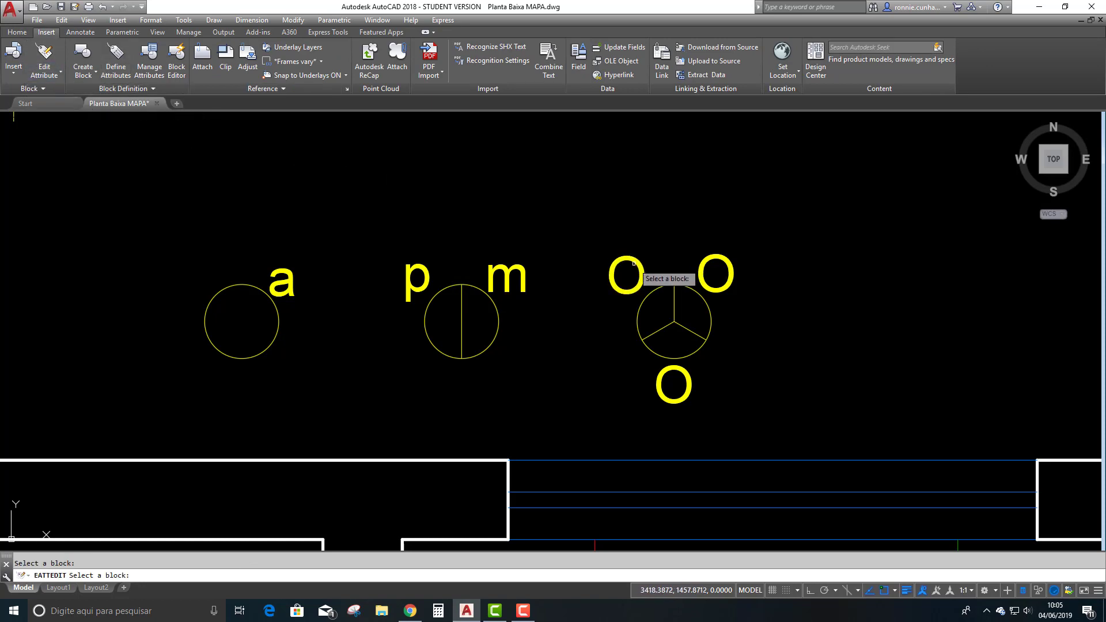
key("Escape")
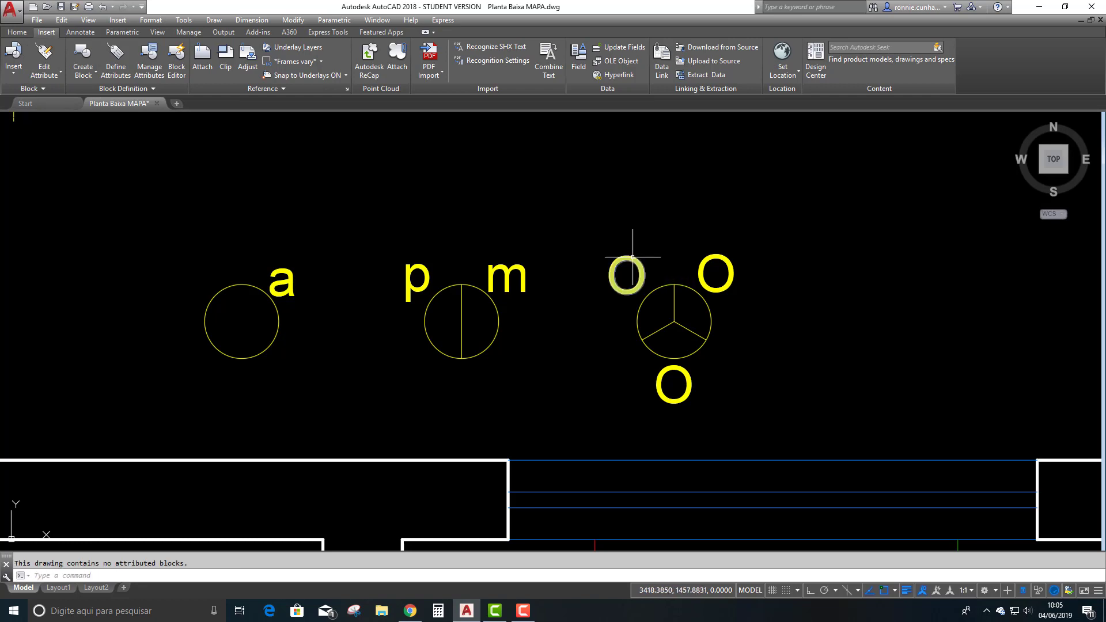
- Change the three-section switch's upper-left attribute to the prompt "Qual a seção 1?" and default value "a"
left_click(627, 275)
double_click(627, 275)
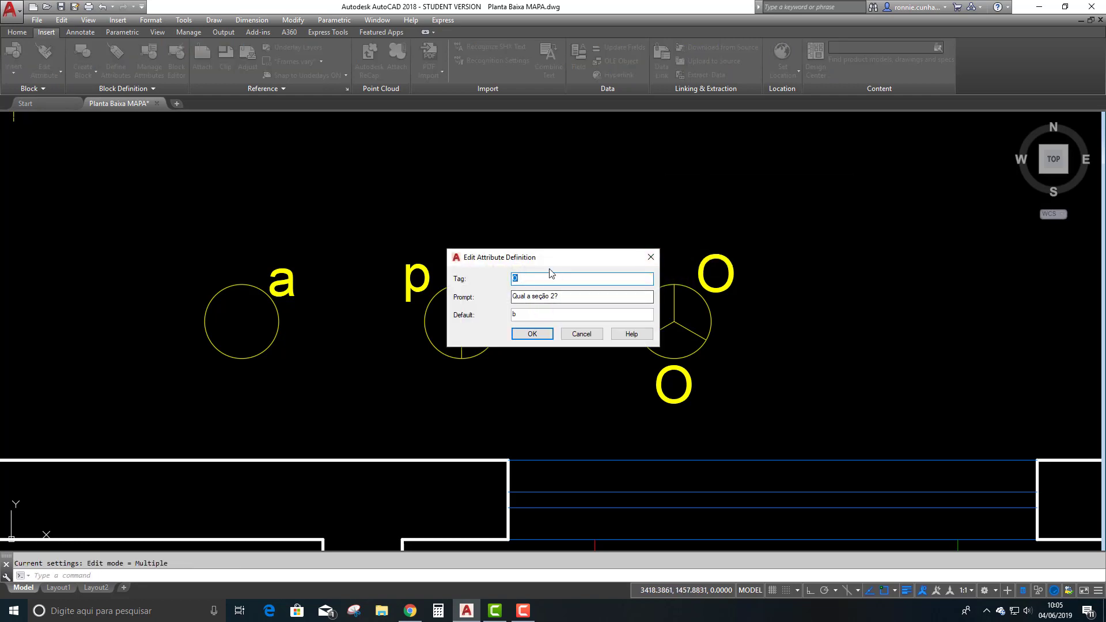
left_click_drag(509, 188, 562, 138)
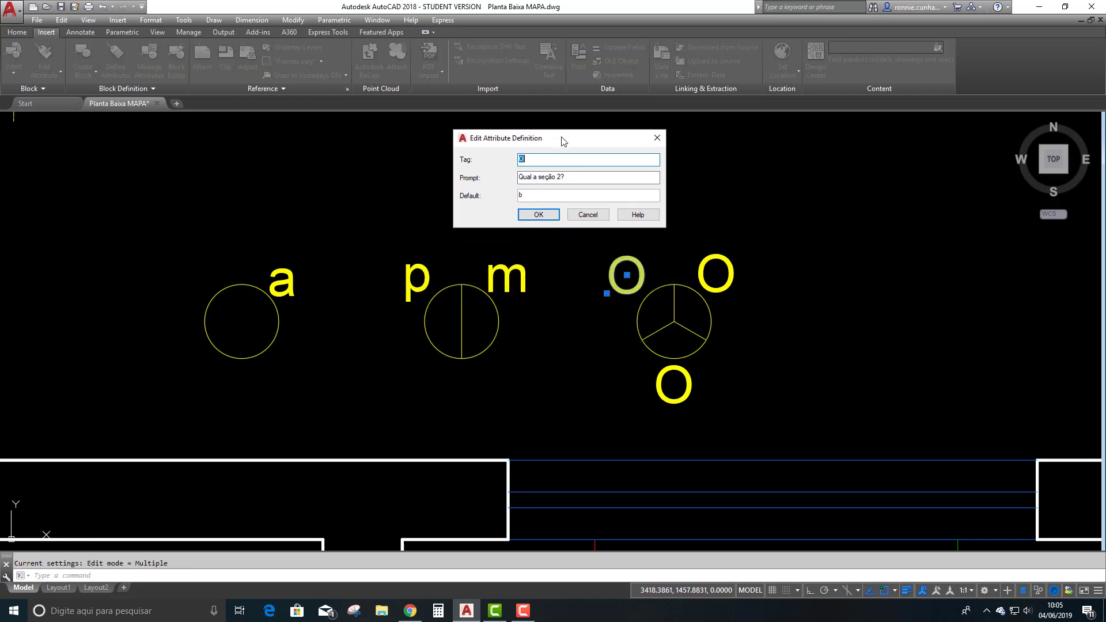
left_click(559, 178)
left_click(544, 221)
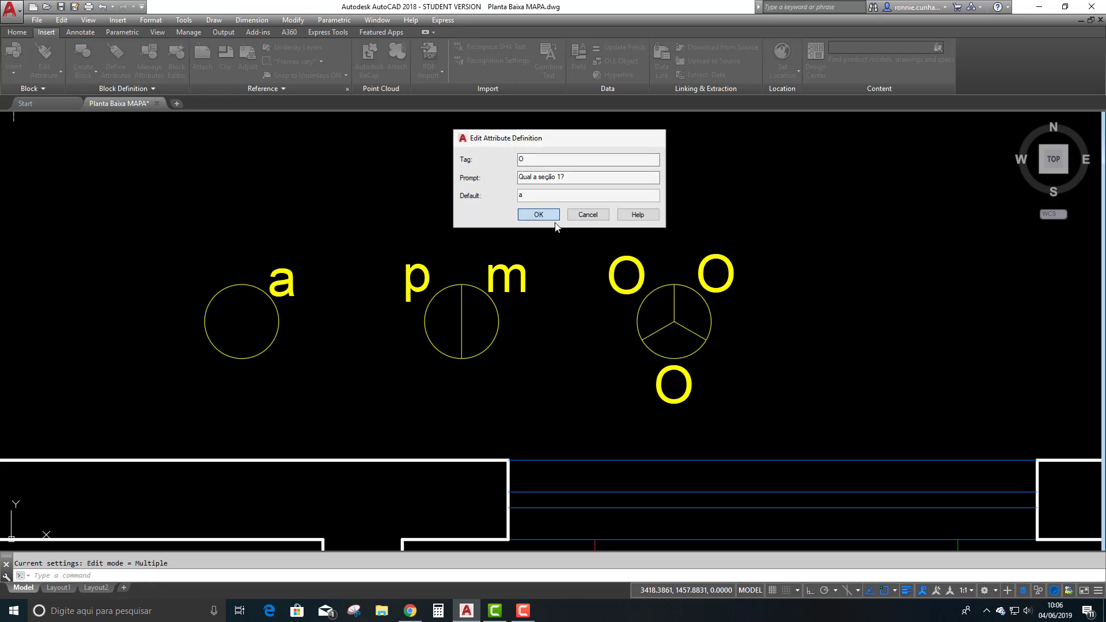
key("Escape")
- Change the three-section switch's upper-right attribute prompt to "Qual a seção 2?"
double_click(717, 259)
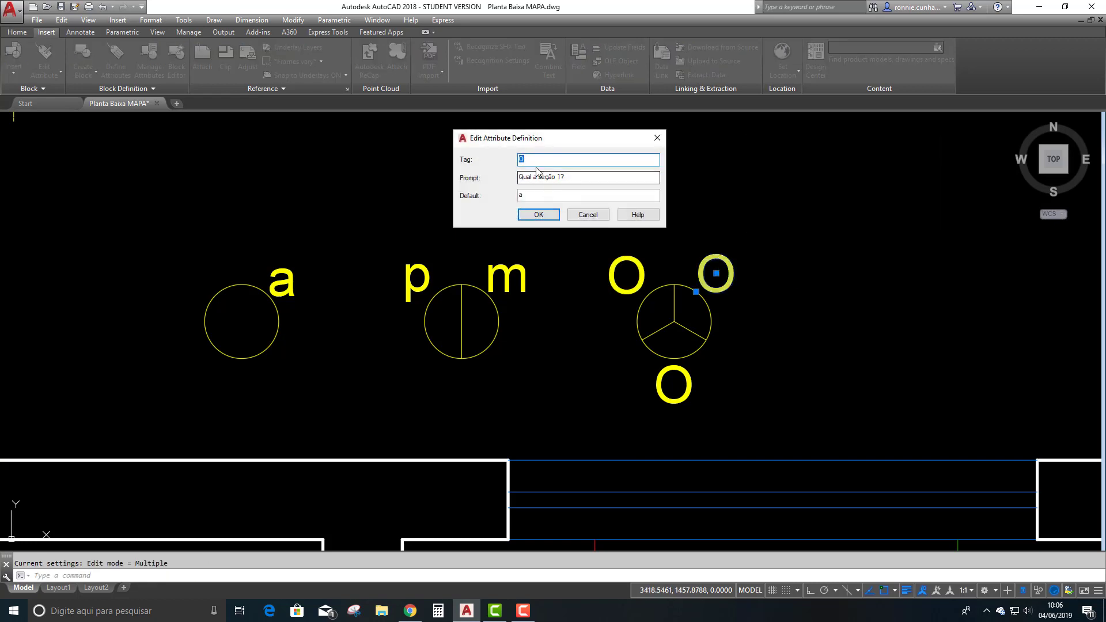
left_click(560, 178)
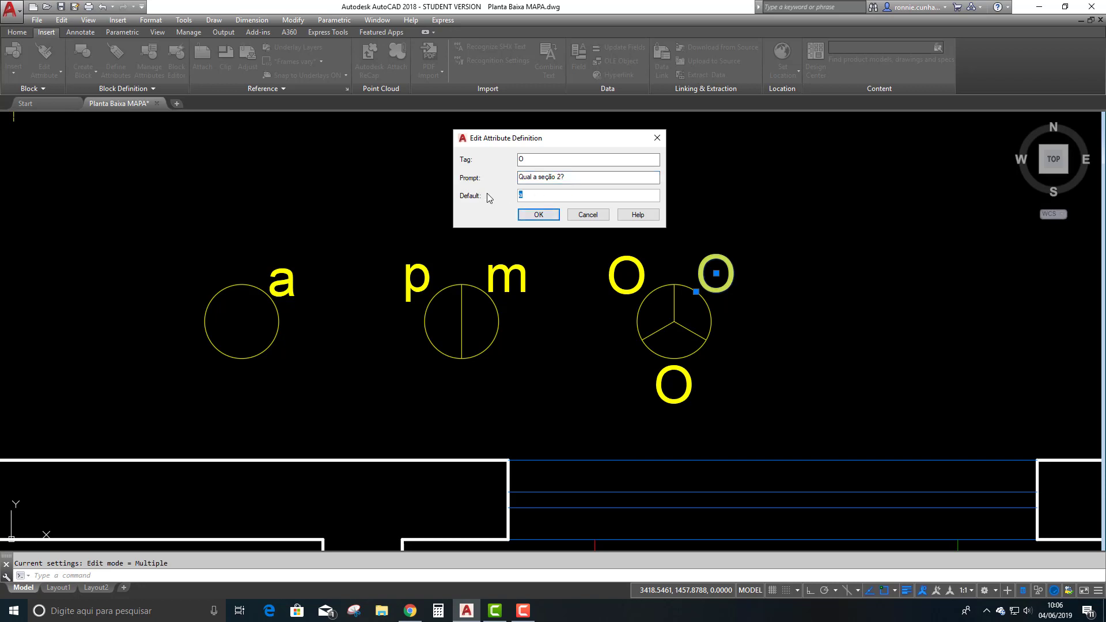
left_click(538, 215)
key("Escape")
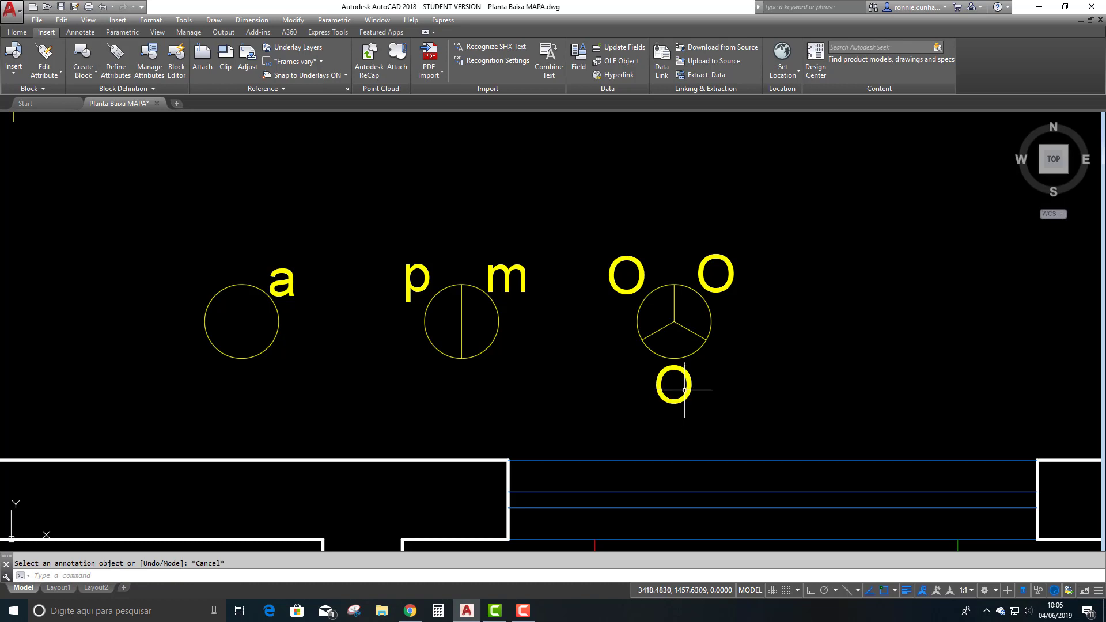
- Change the prompt of the attribute below the three-section switch's circle to "Qual a seção 3?"
left_click(685, 379)
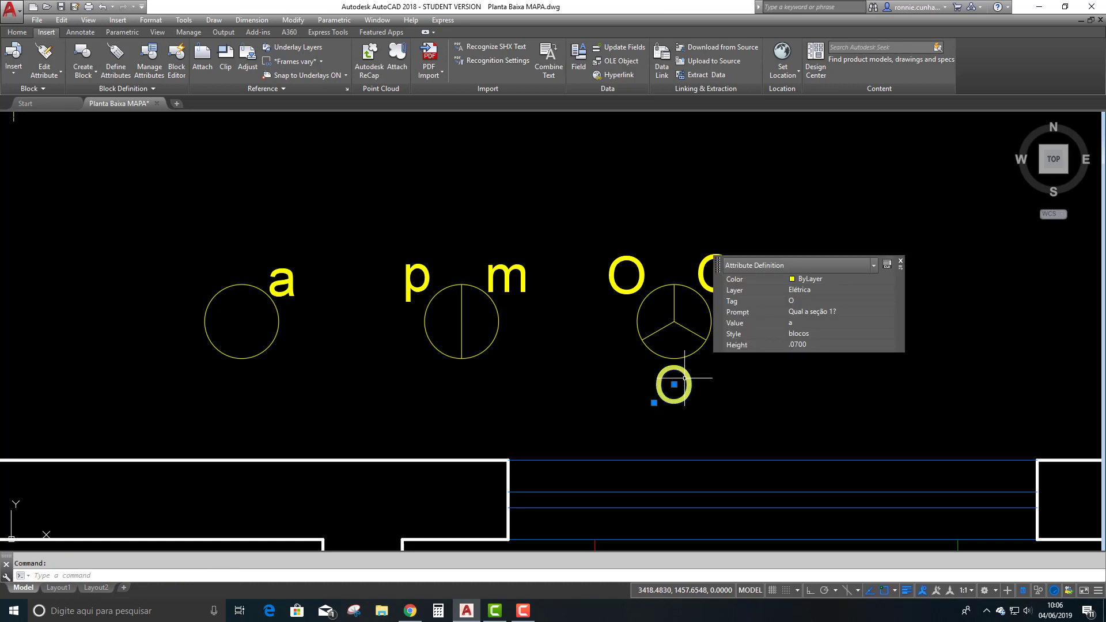
double_click(685, 379)
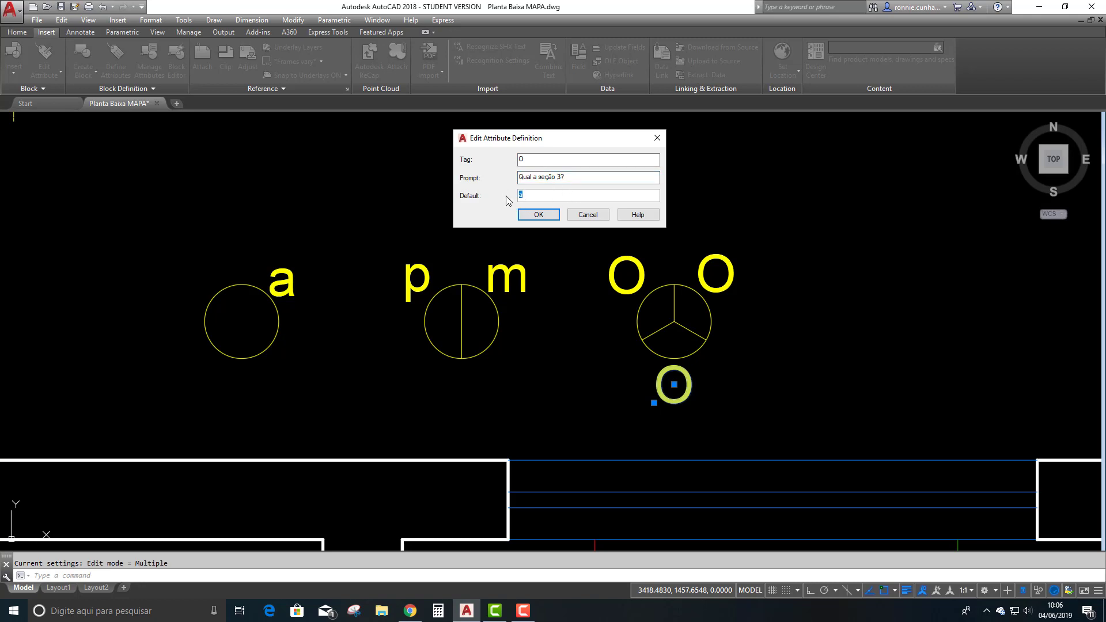
left_click(539, 214)
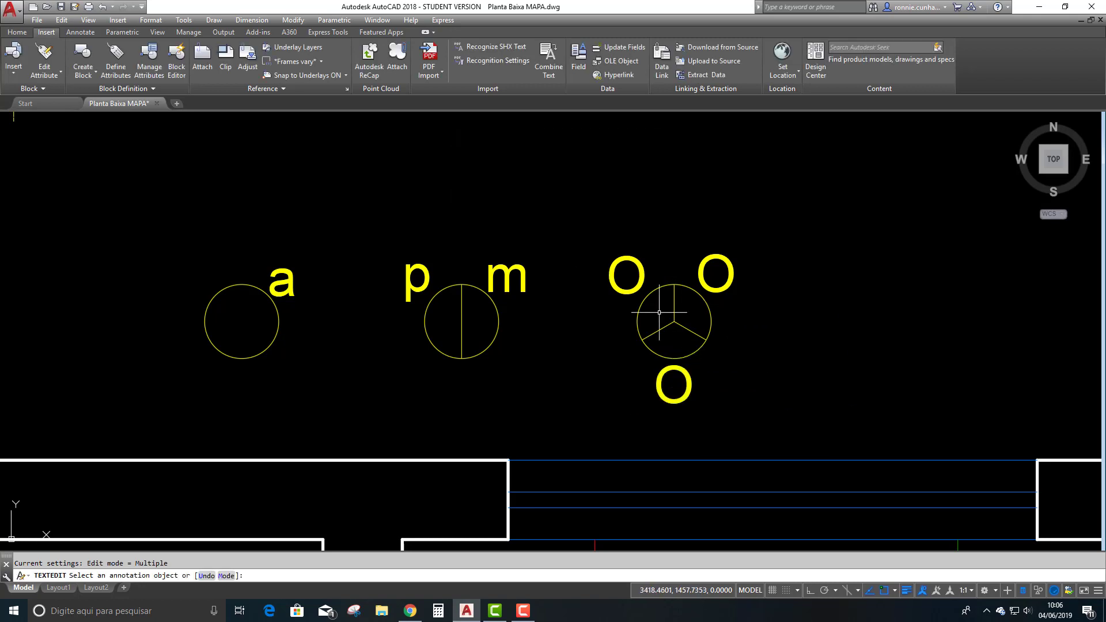
key("Escape")
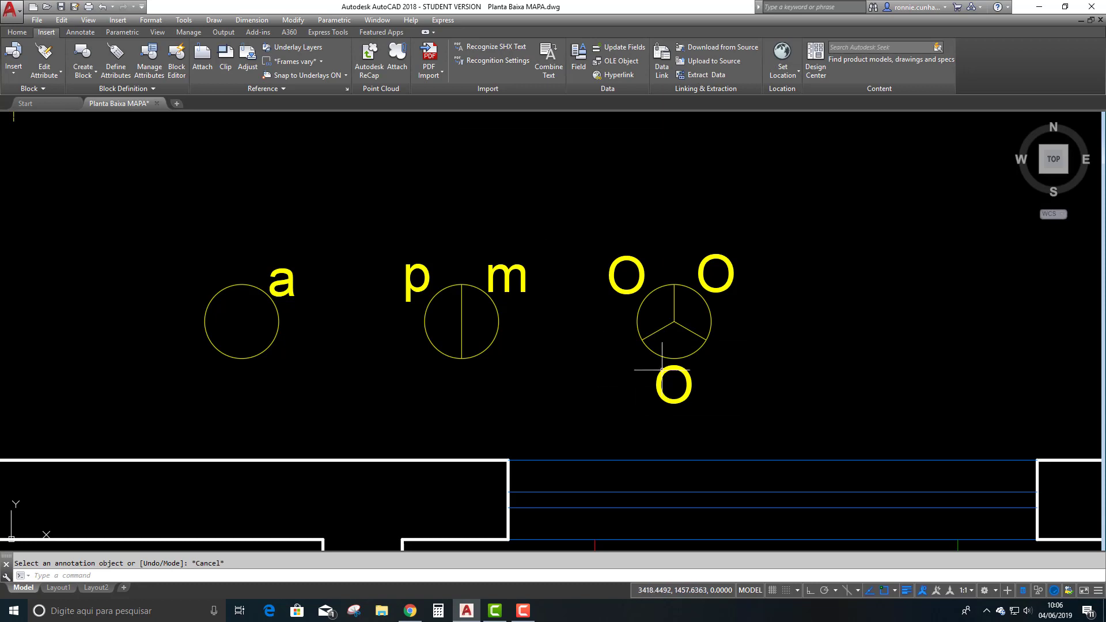
- Start a block definition named "Interruptor de 3 seções" containing the three-section switch's circle, dividing lines and three attribute letters
left_click(94, 69)
left_click(743, 172)
left_click(744, 172)
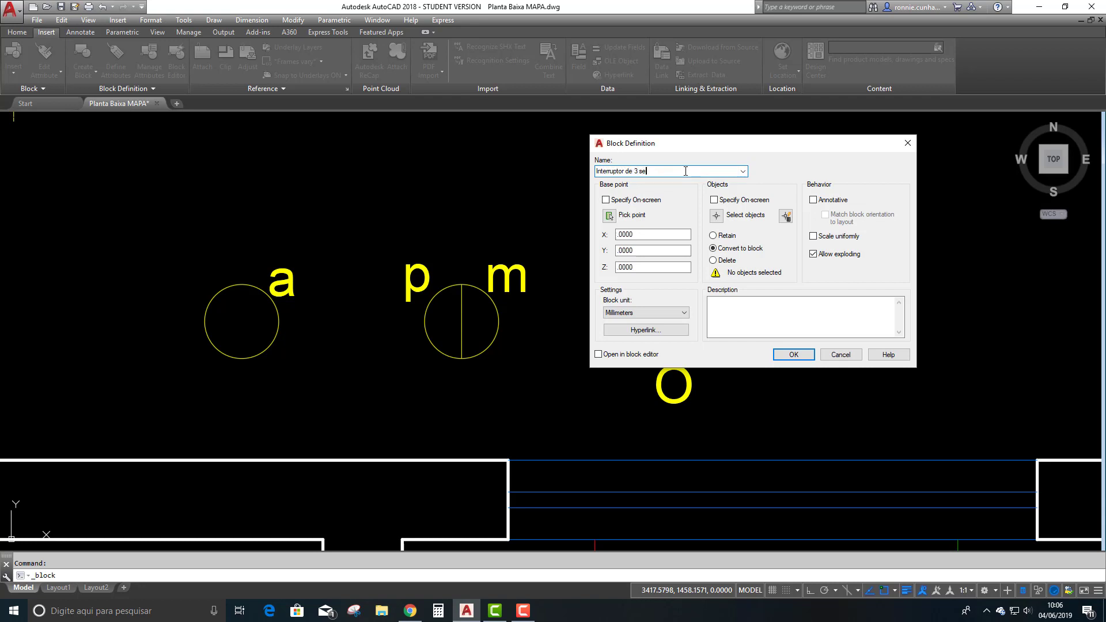
left_click(716, 217)
left_click(587, 230)
left_click(818, 445)
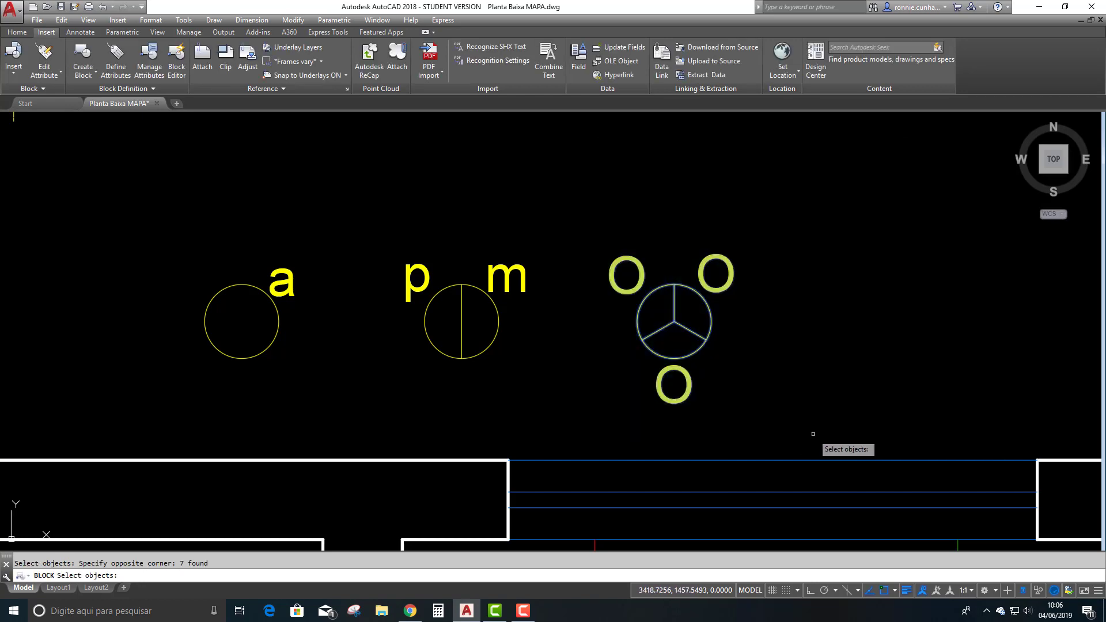
key("Return")
- Set the block's base point at the circle's centre and create it with section letters a, b and c
left_click(610, 211)
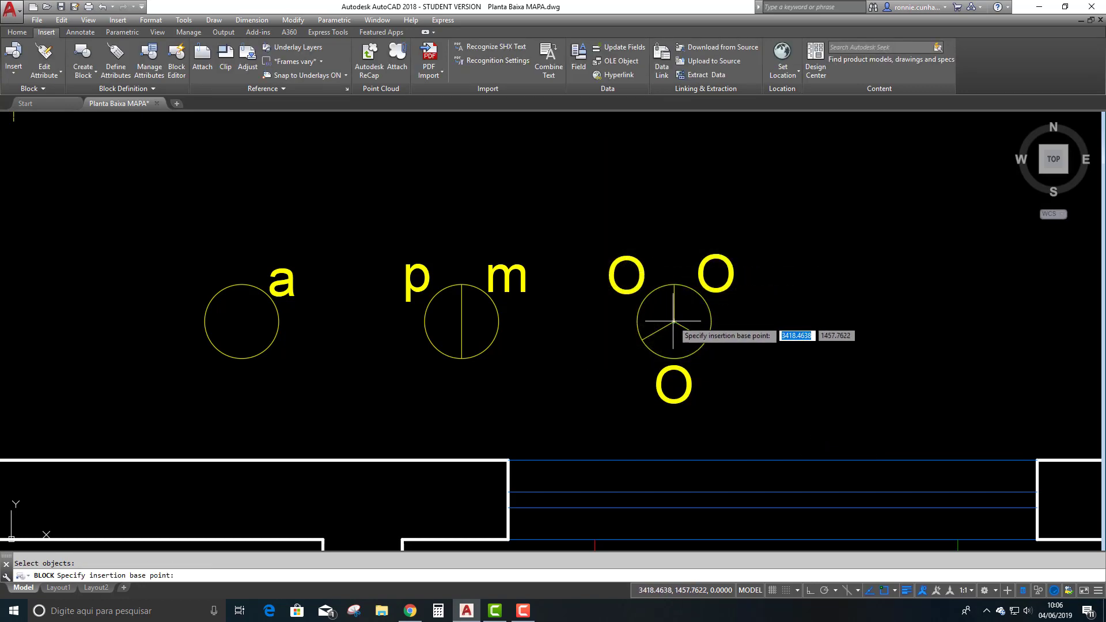
left_click(673, 321)
left_click(777, 356)
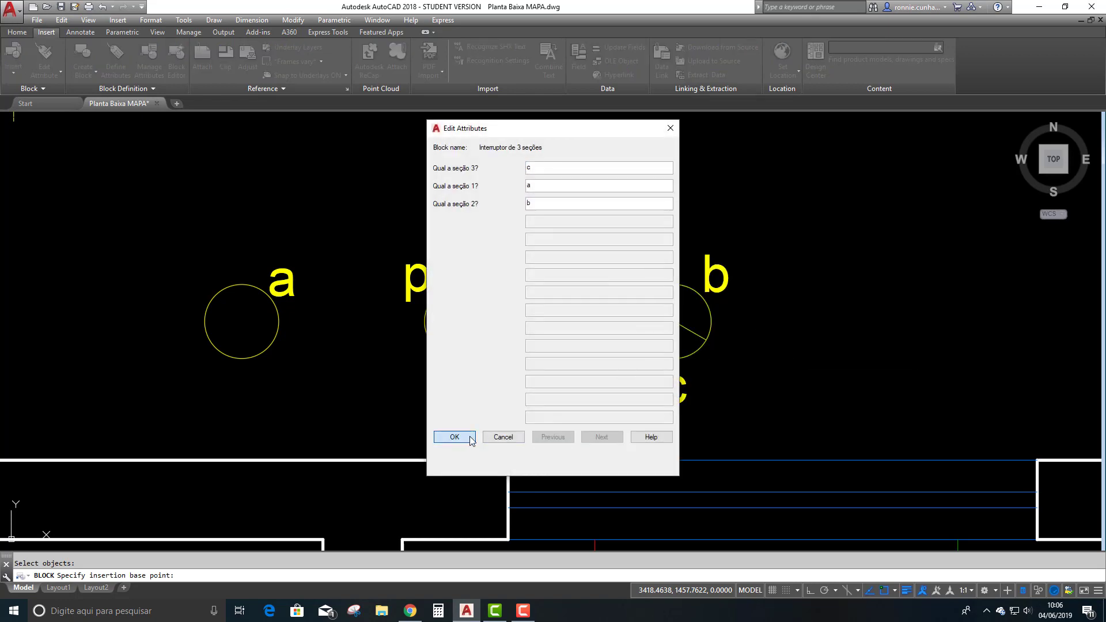
left_click(454, 437)
scroll(730, 315, "down", 4)
scroll(641, 317, "up", 2)
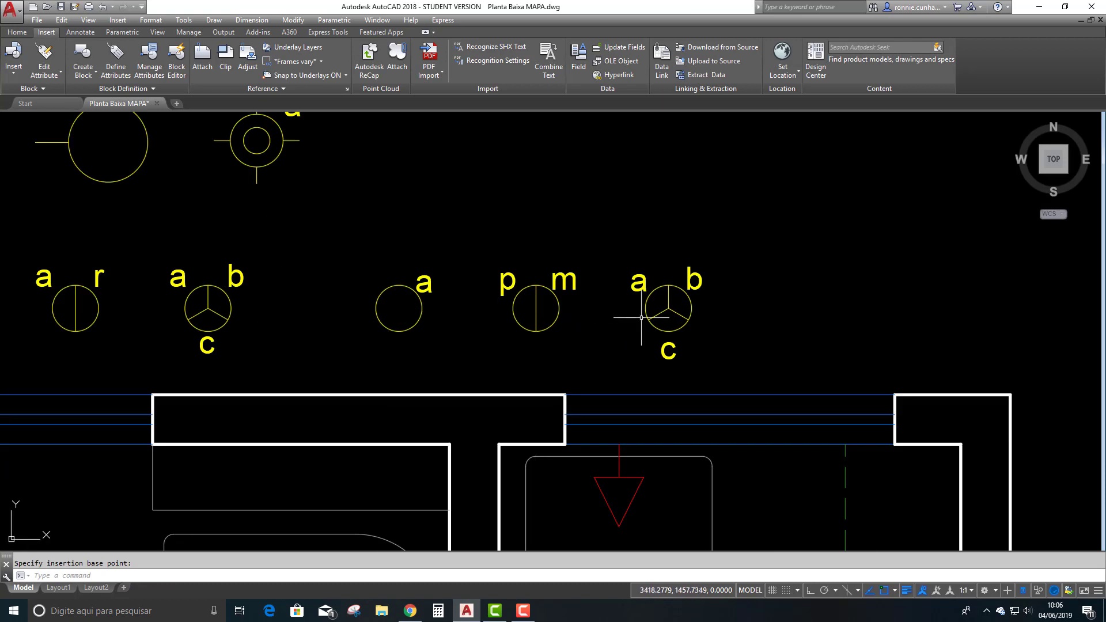
scroll(519, 349, "down", 1)
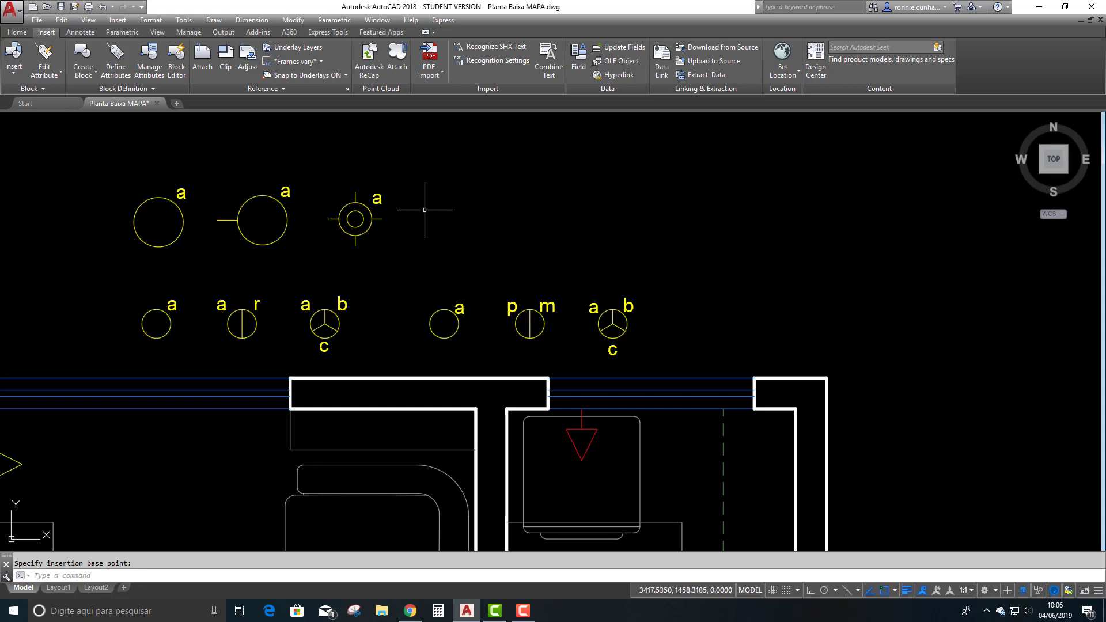
scroll(424, 210, "down", 2)
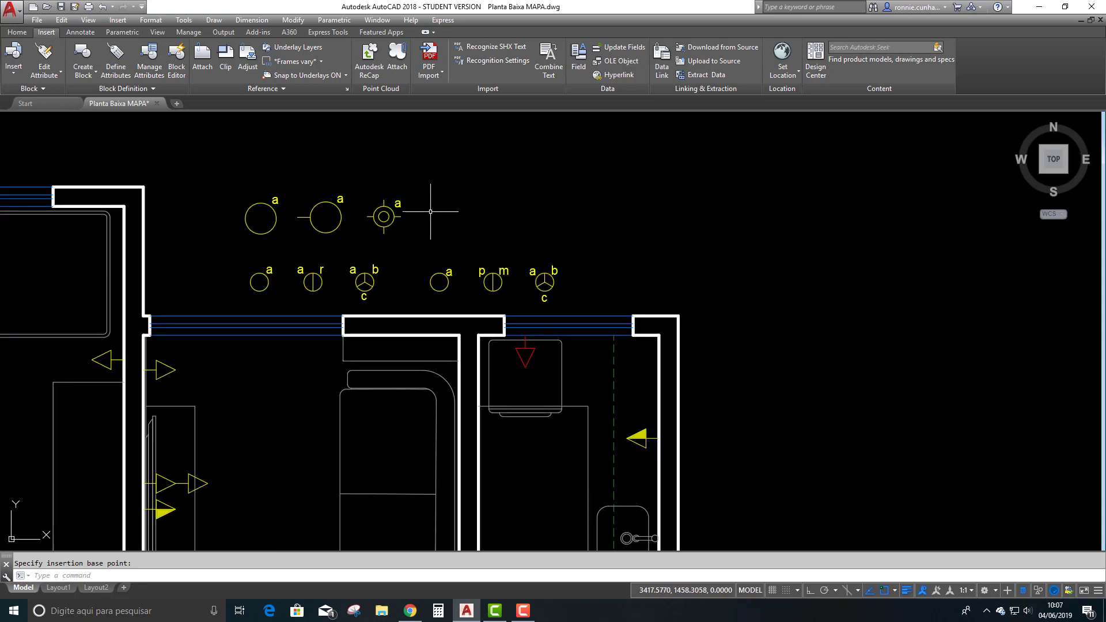